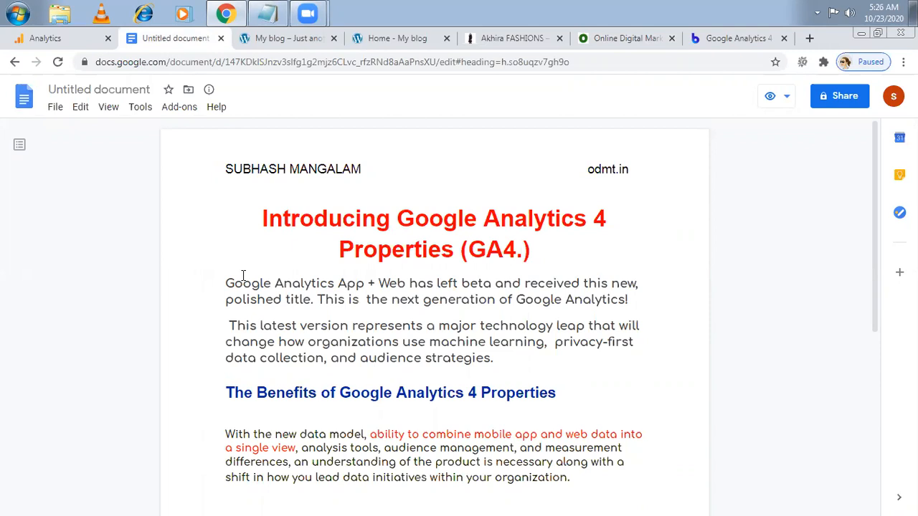
- Open the Bounteous article on Google Analytics 4 and examine its "2020 and Onward - Google Analytics 4 Properties" section
left_click(710, 39)
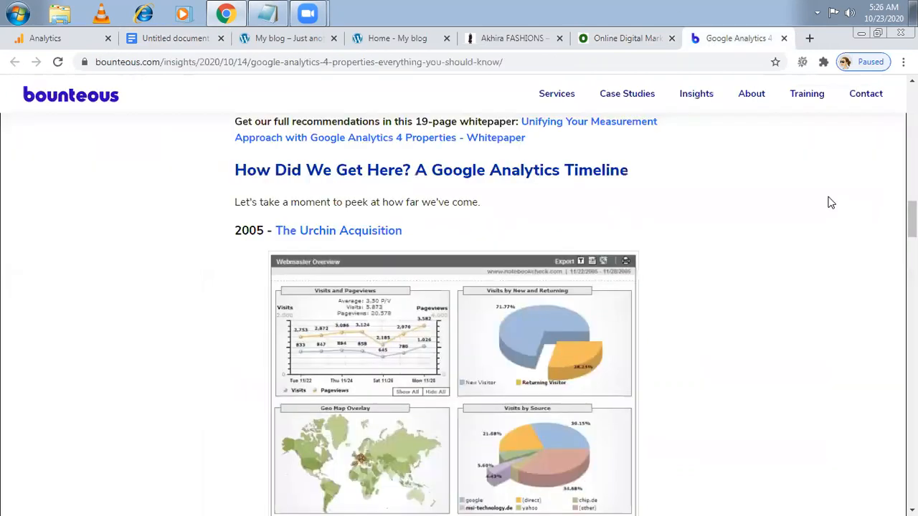
left_click_drag(912, 218, 912, 318)
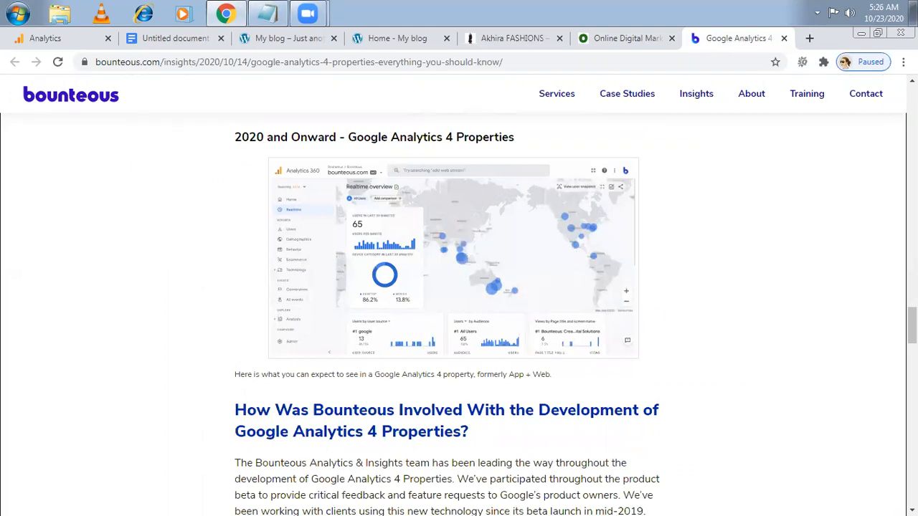
left_click_drag(913, 326, 912, 324)
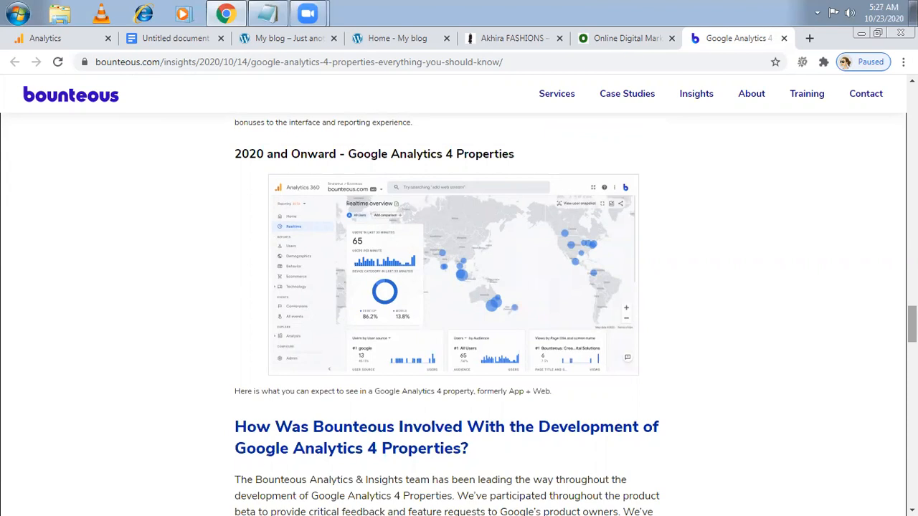
- Review the article's Google Analytics timeline, comparing the interfaces from the 2005 Urchin Acquisition through 2010, 2015 and 2019 to 2020
scroll(459, 316, "up", 4)
scroll(459, 315, "up", 5)
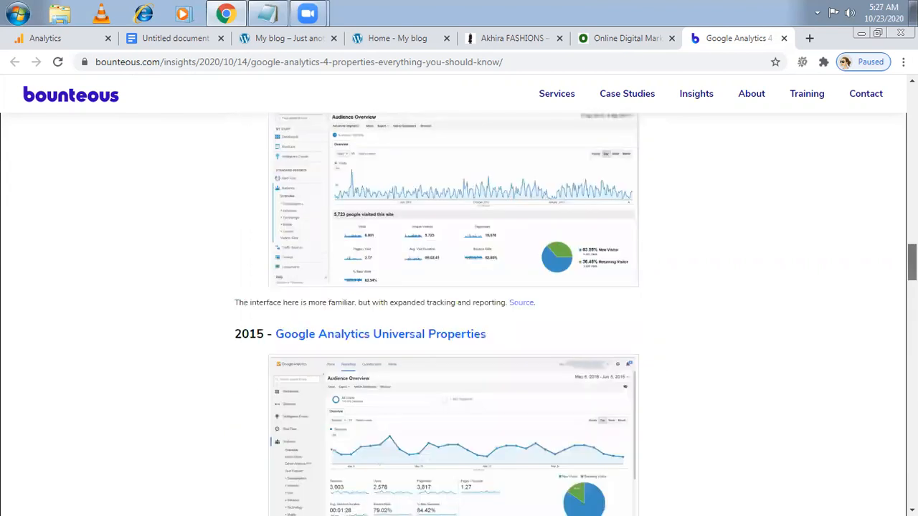
scroll(459, 315, "up", 6)
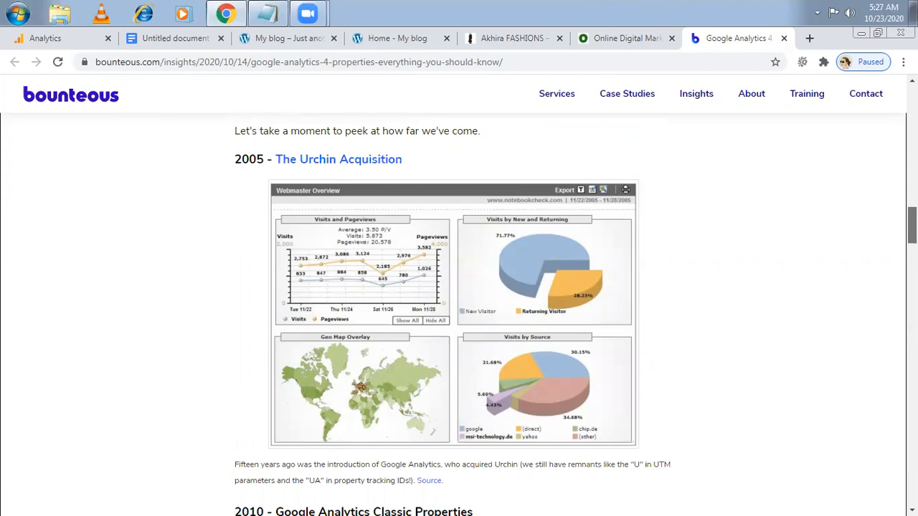
scroll(459, 315, "down", 1)
scroll(459, 316, "down", 1)
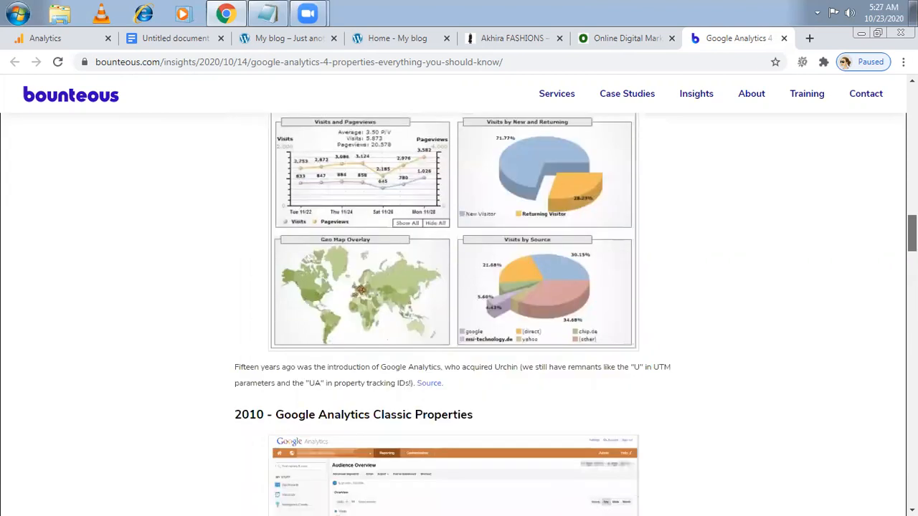
scroll(459, 316, "up", 1)
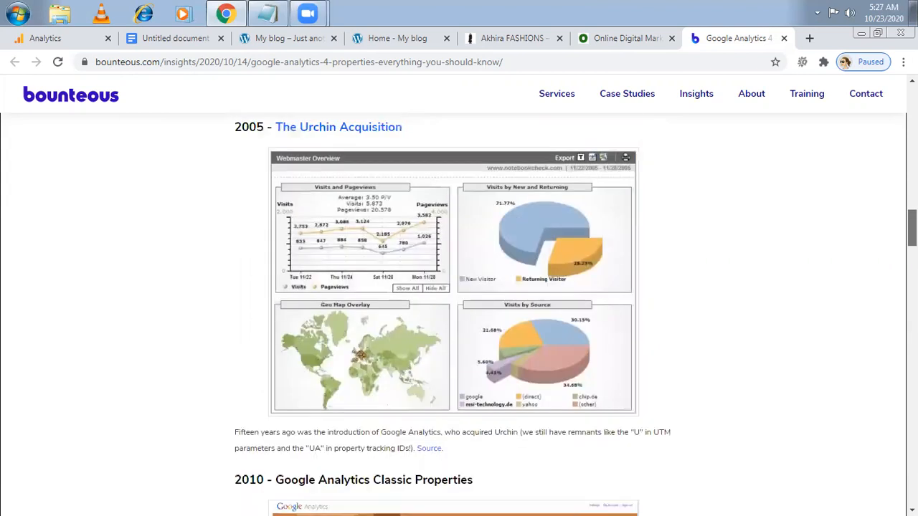
scroll(459, 315, "down", 1)
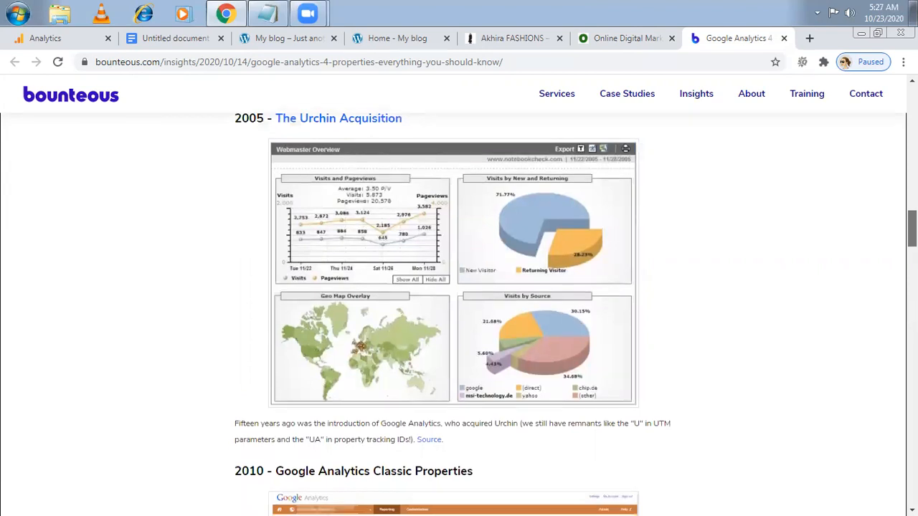
scroll(459, 316, "down", 3)
scroll(459, 316, "down", 1)
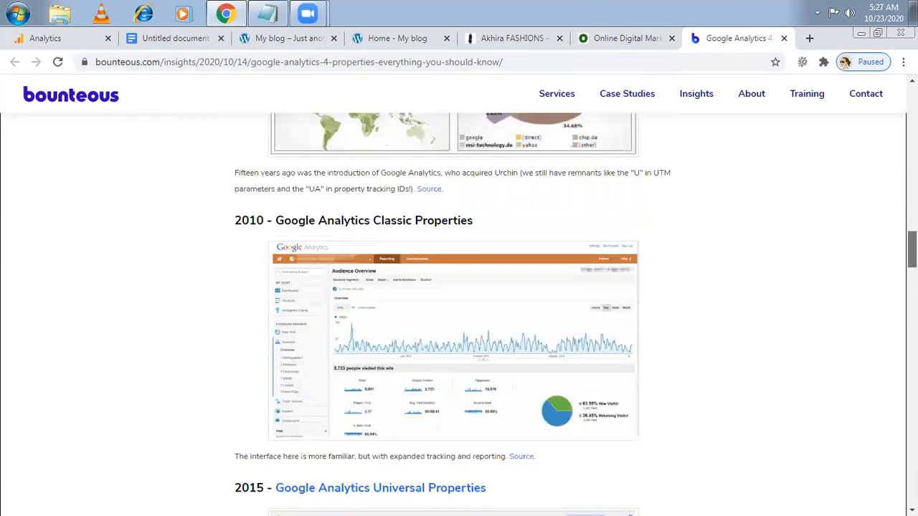
scroll(459, 316, "up", 4)
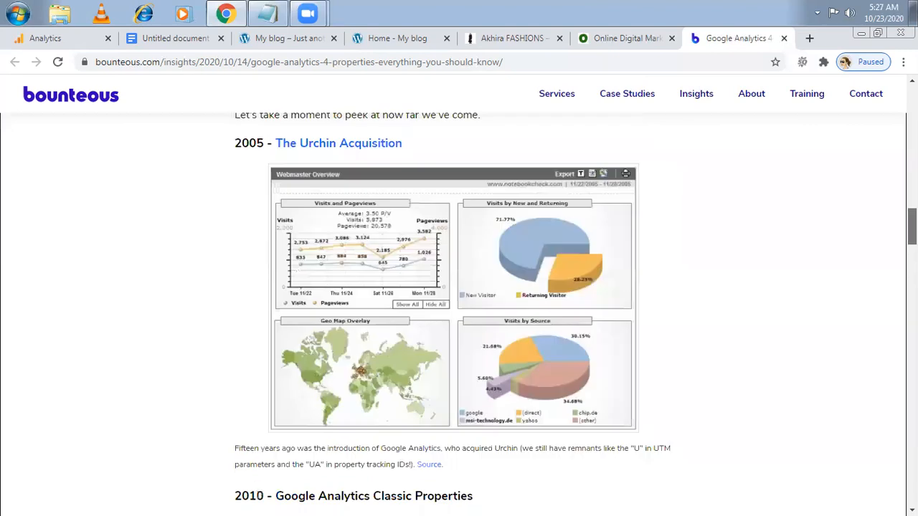
scroll(459, 315, "down", 3)
scroll(459, 315, "down", 2)
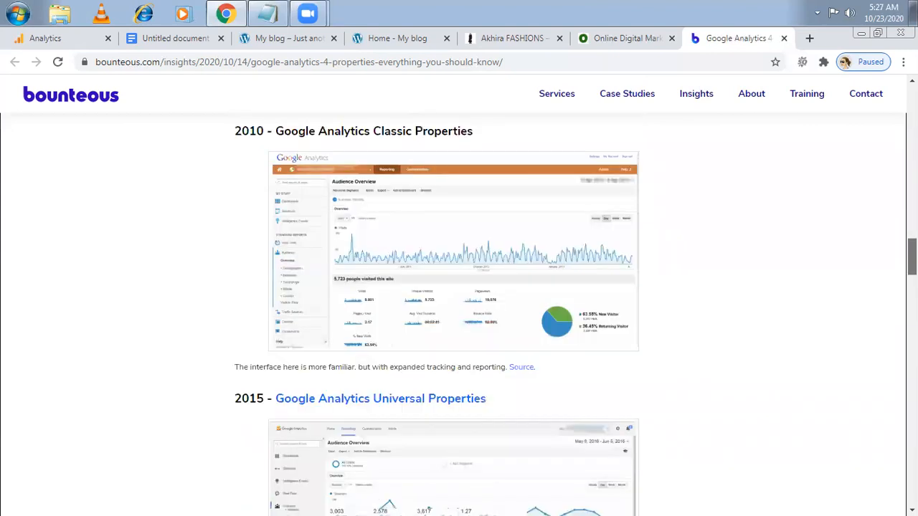
scroll(459, 315, "down", 2)
scroll(459, 315, "down", 2)
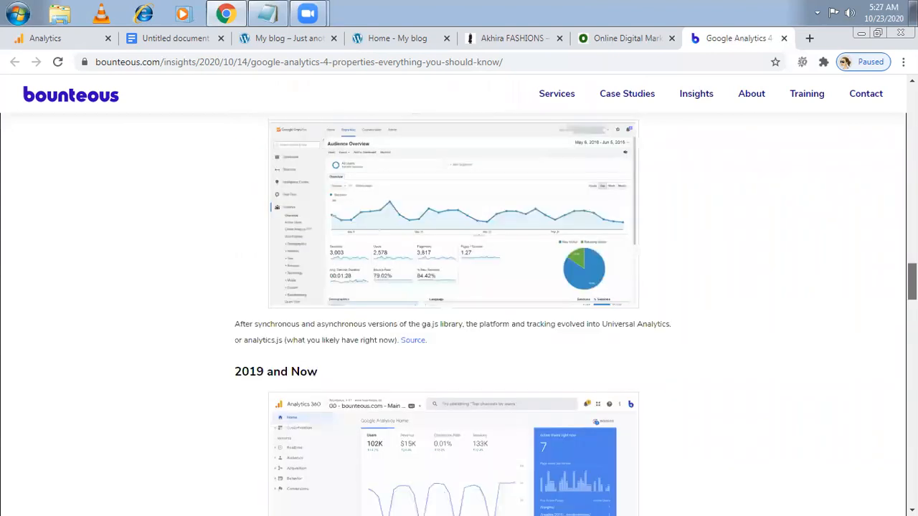
scroll(459, 315, "down", 2)
scroll(459, 315, "down", 1)
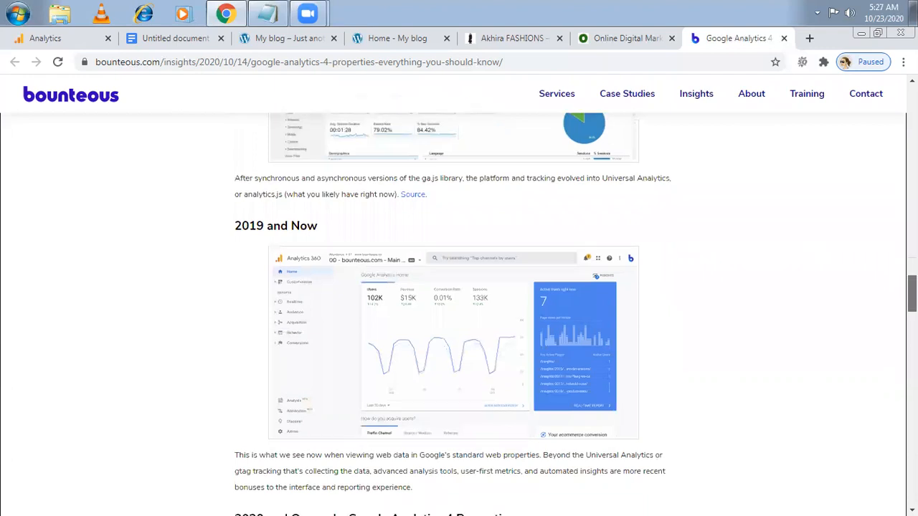
scroll(459, 316, "down", 1)
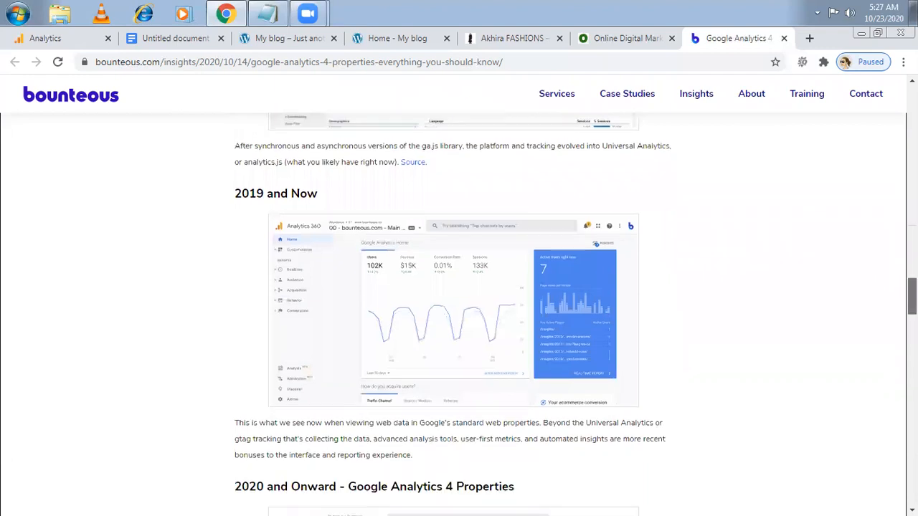
scroll(459, 316, "down", 6)
scroll(459, 315, "up", 1)
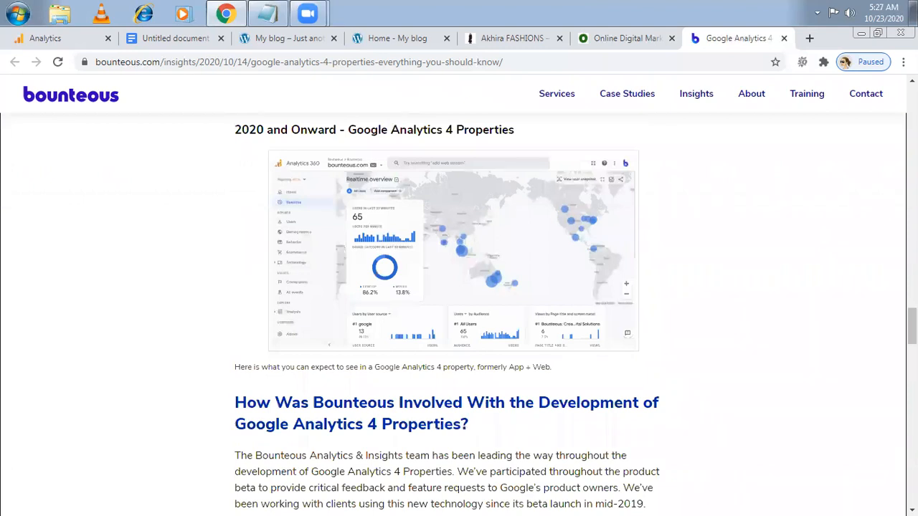
- Switch to the Notepad notes, add "UA" after "Universal Analytics" in item 2 and change "dictrubing" to "distrubing" in item 3
left_click(269, 11)
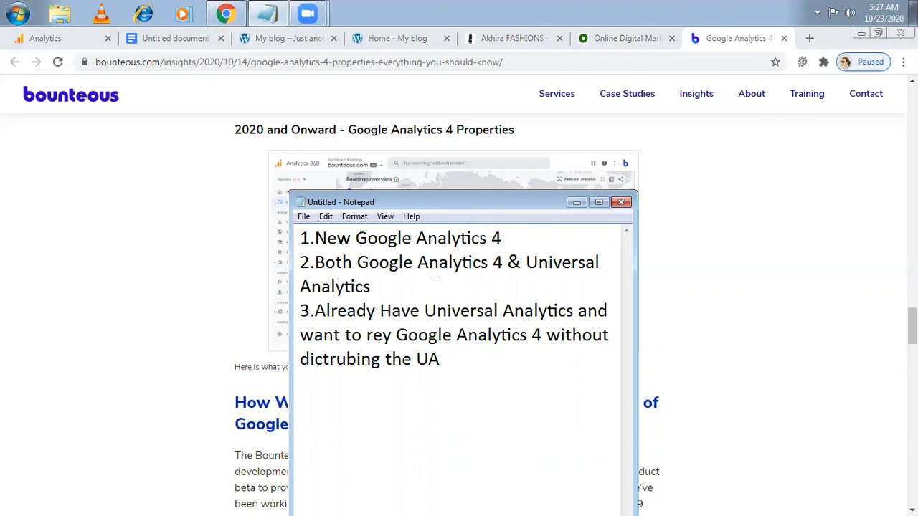
left_click(506, 262)
type("UA")
left_click(567, 311)
left_click(321, 363)
key("BackSpace")
type("s")
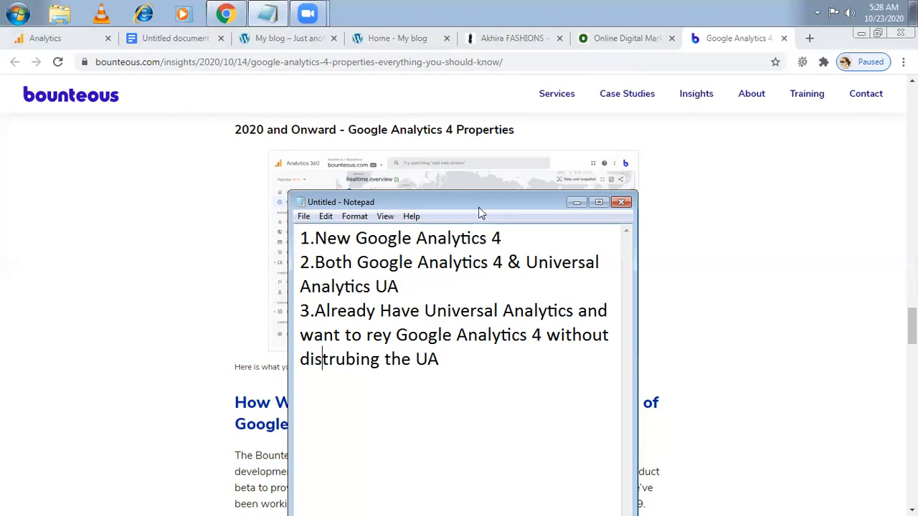
left_click(575, 202)
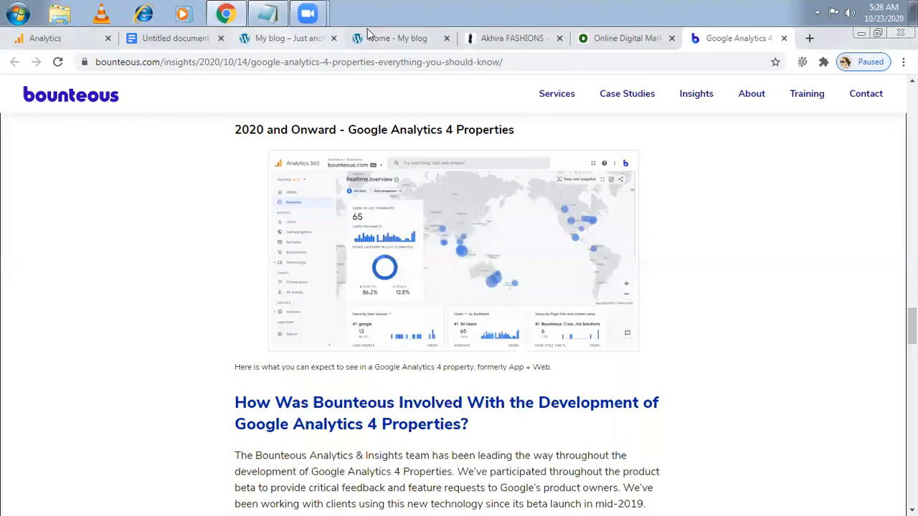
- Look over the open demo websites and read the Google Docs introduction to GA4, highlighting "App + Web" and reaching the benefits section
left_click(384, 39)
left_click(490, 42)
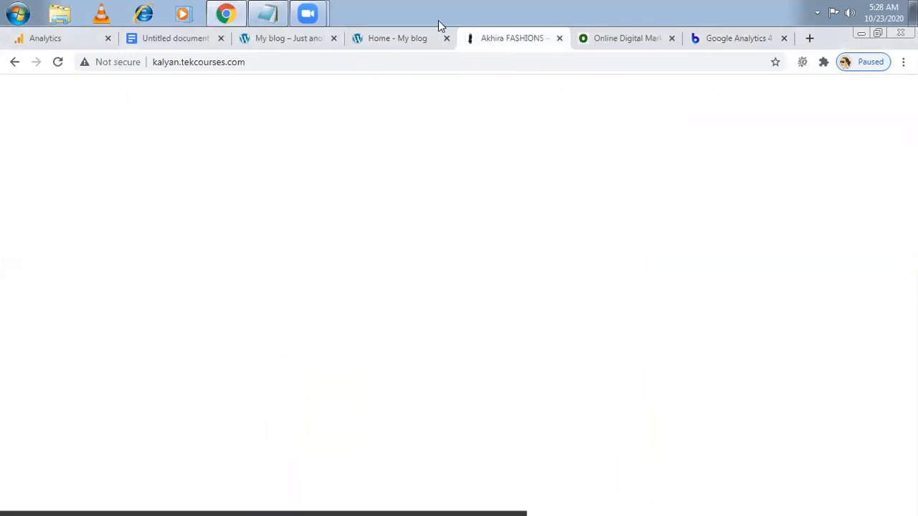
left_click(299, 38)
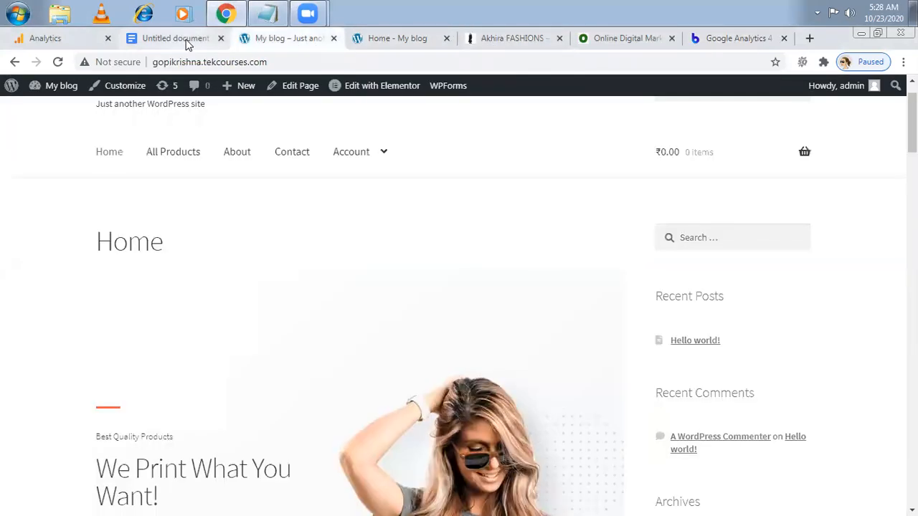
left_click(175, 39)
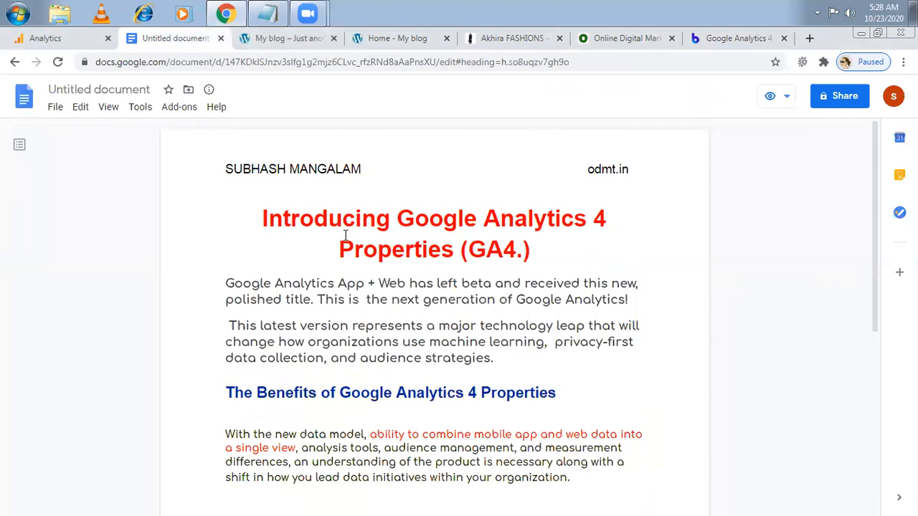
left_click_drag(338, 282, 406, 285)
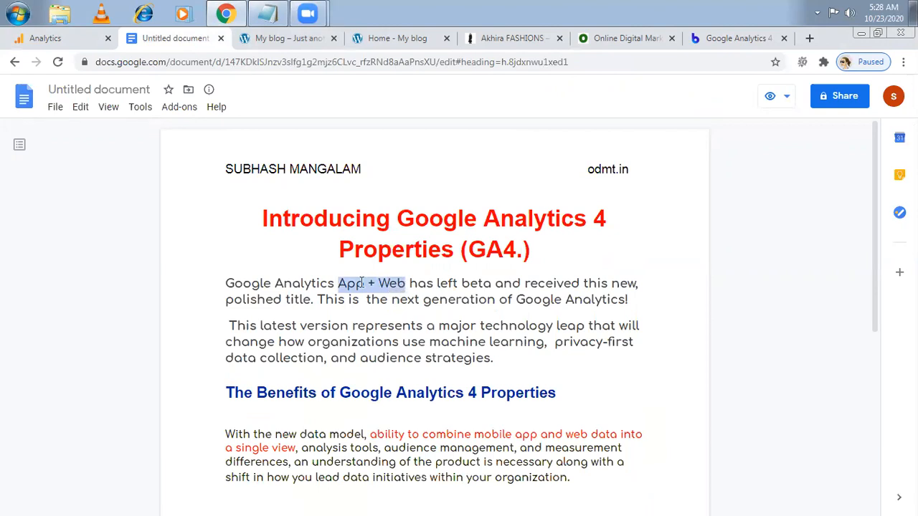
left_click(340, 284)
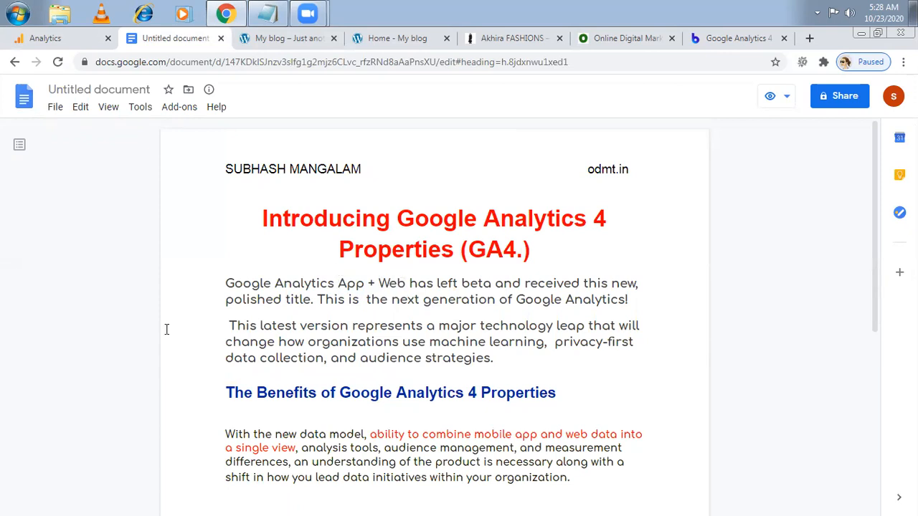
scroll(166, 324, "down", 1)
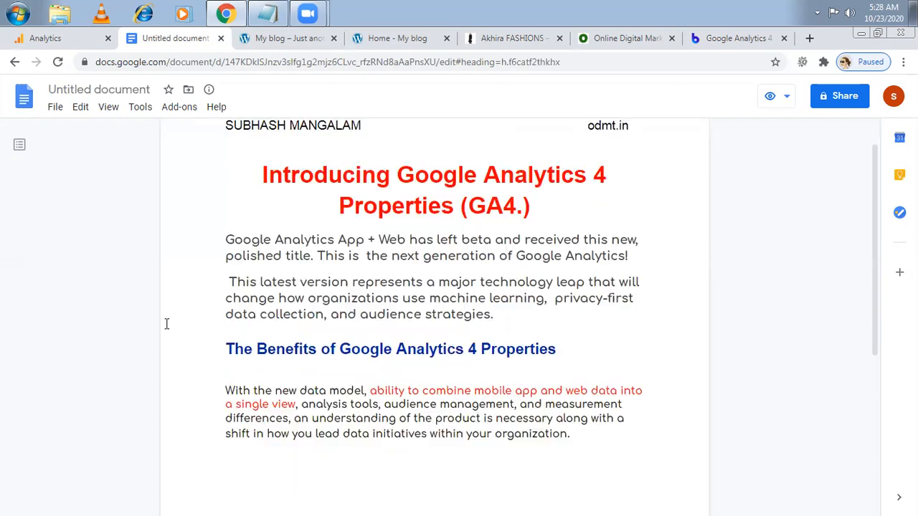
scroll(362, 398, "down", 1)
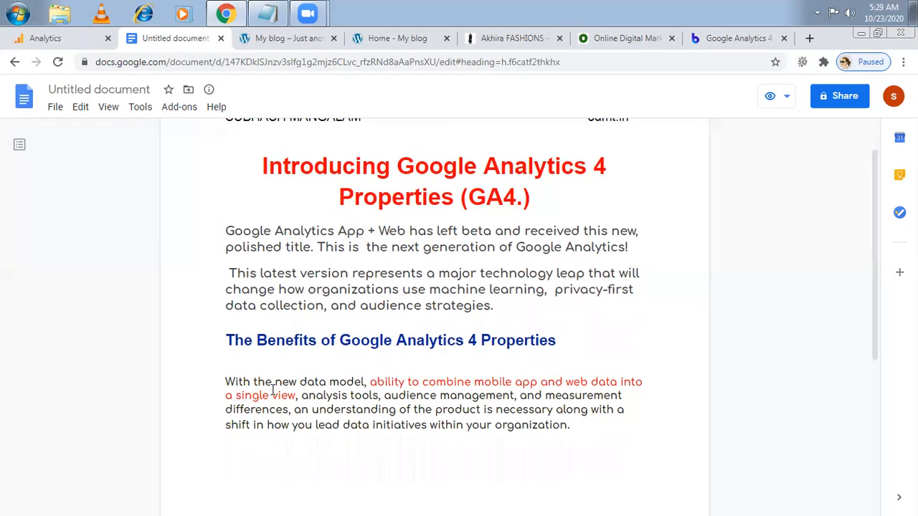
- In the Google Analytics admin area, start creating a new account and name it "Experiment Account"
left_click(296, 42)
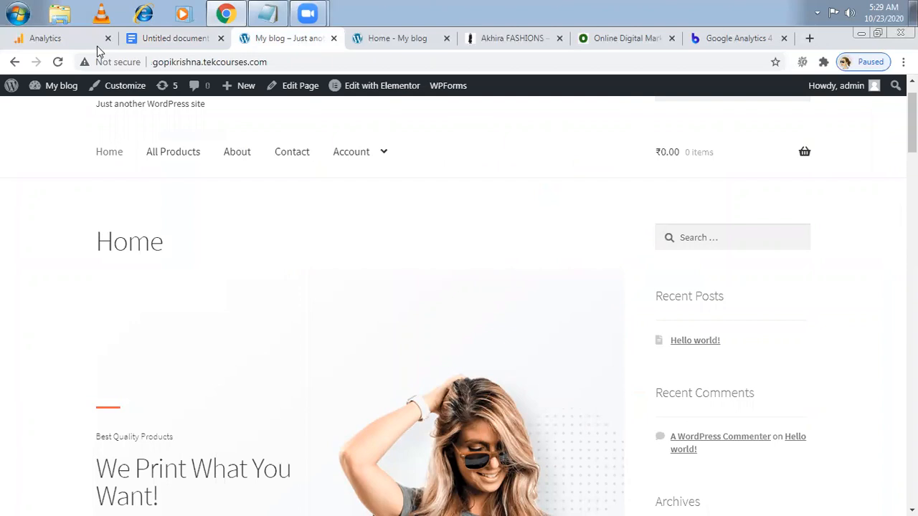
left_click(74, 42)
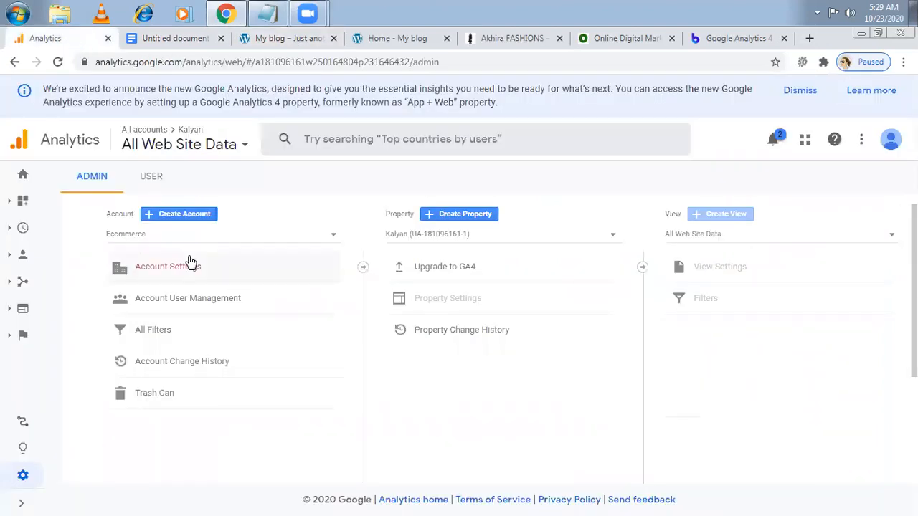
left_click(332, 239)
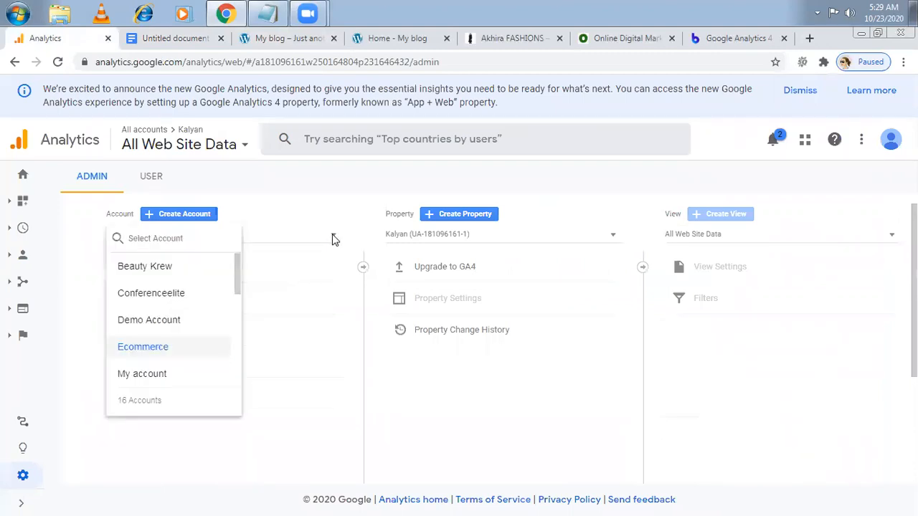
left_click(191, 221)
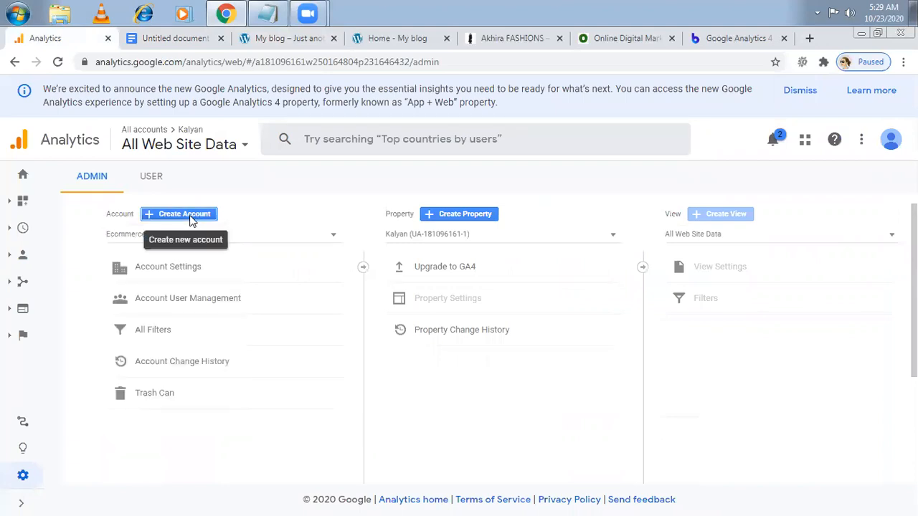
left_click(191, 220)
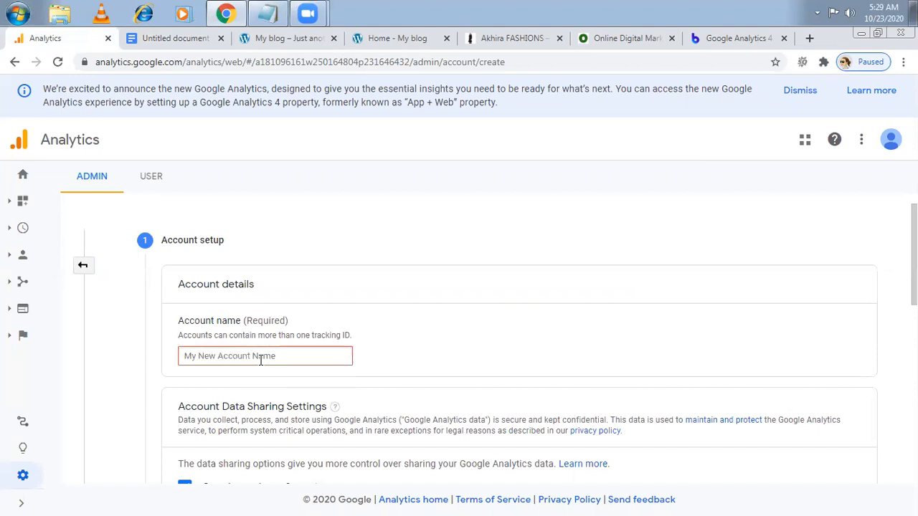
left_click(260, 360)
type("Exper")
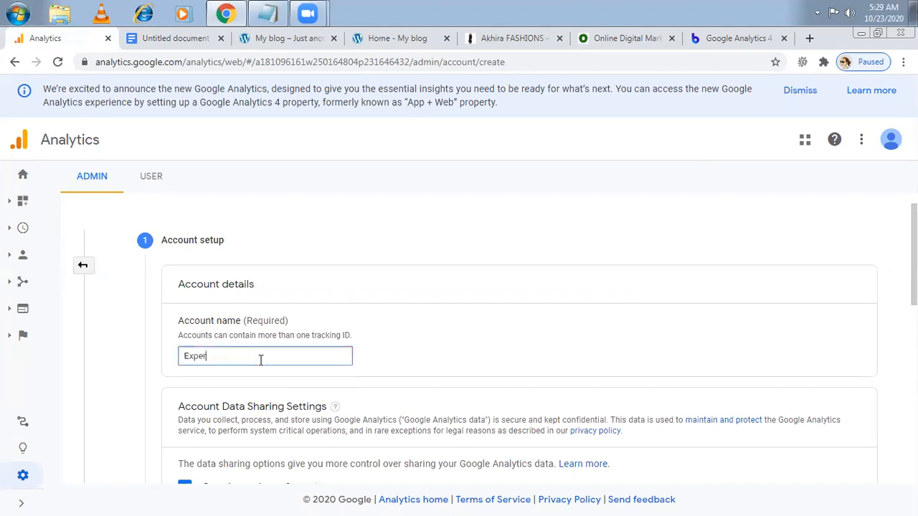
type("iment Account")
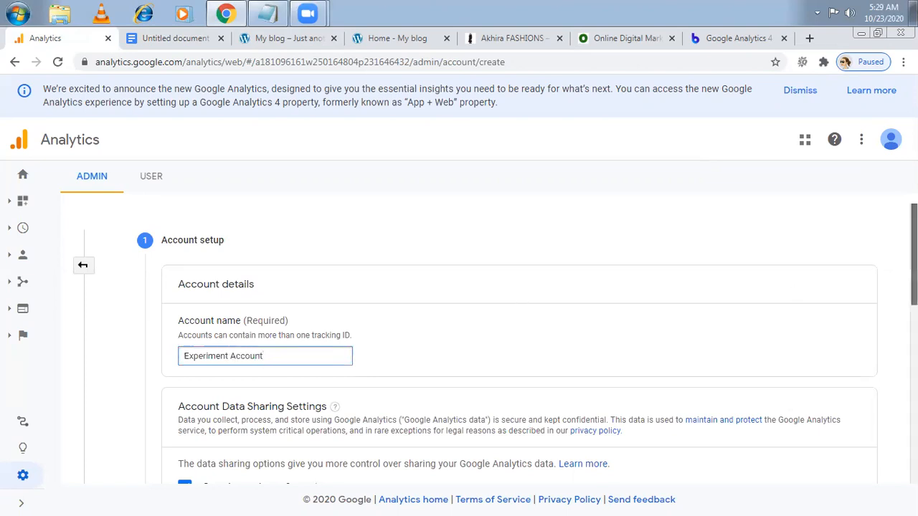
- Keep all the recommended account data sharing settings enabled and continue to the property setup
scroll(913, 287, "down", 1)
scroll(914, 287, "down", 2)
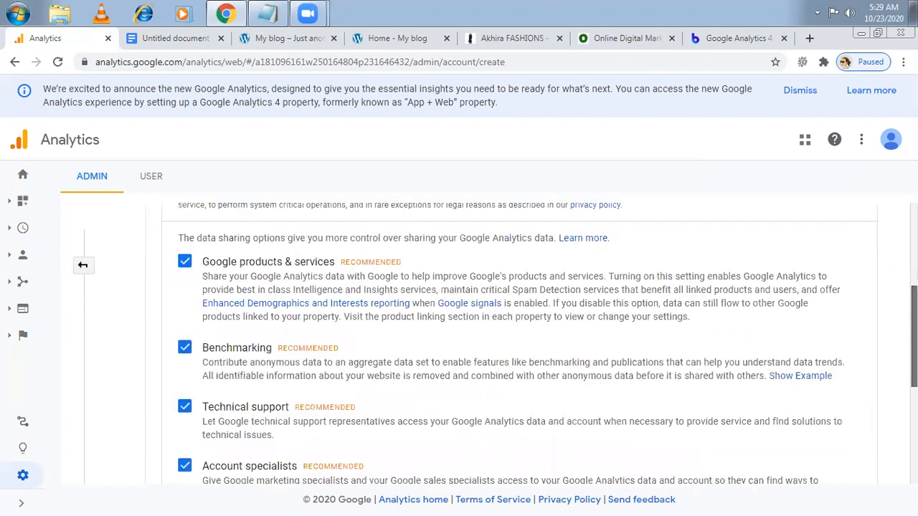
scroll(600, 311, "down", 1)
scroll(172, 428, "down", 2)
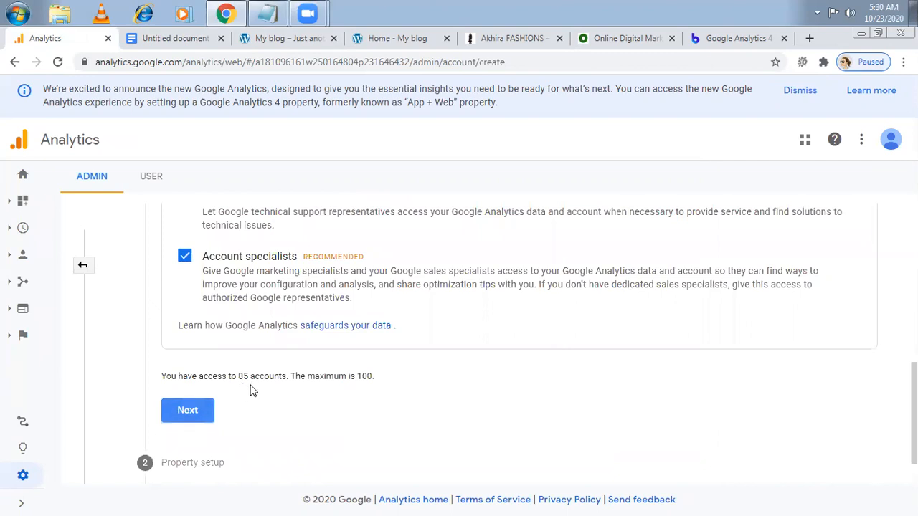
left_click(187, 409)
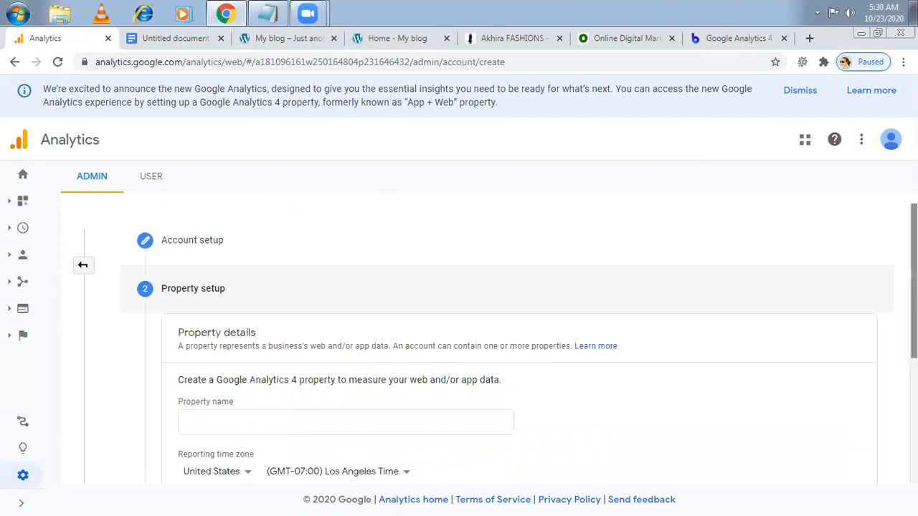
- Enter the site owner's name as the property name, keep the default time zone and currency, and continue to the business information
scroll(914, 287, "down", 1)
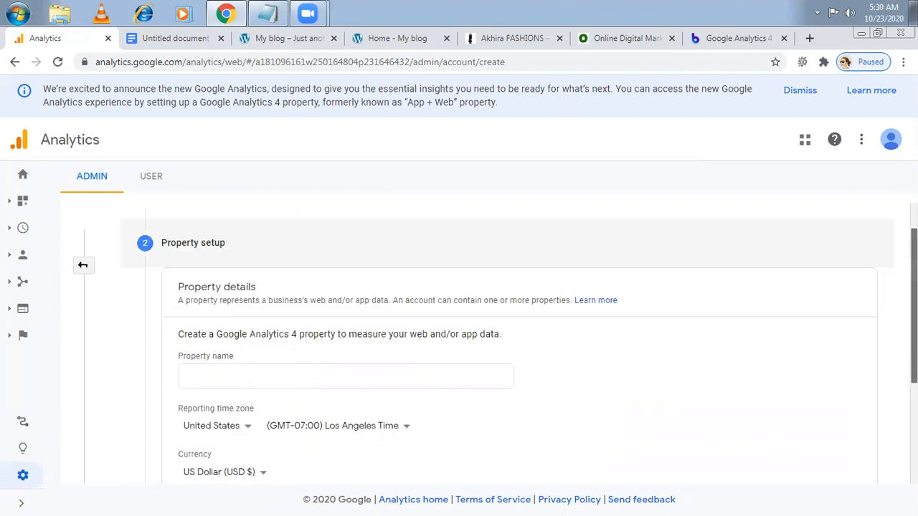
left_click(243, 367)
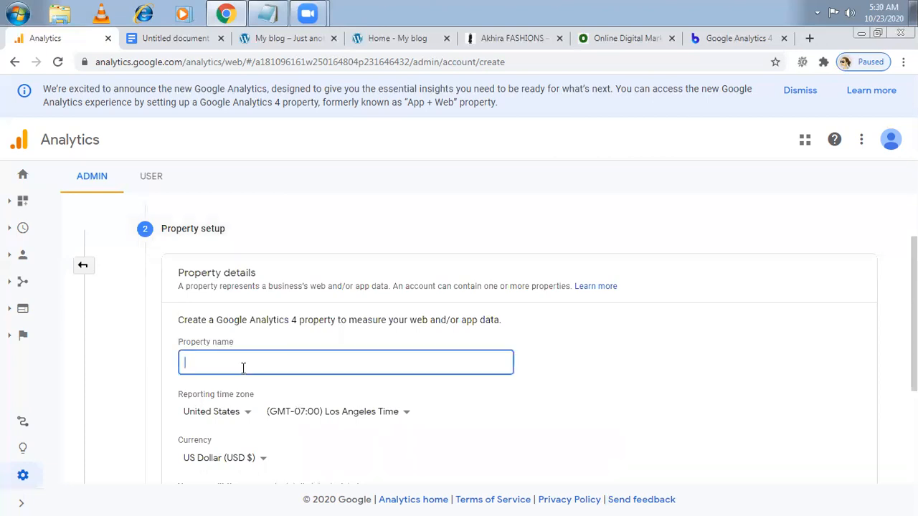
left_click(293, 45)
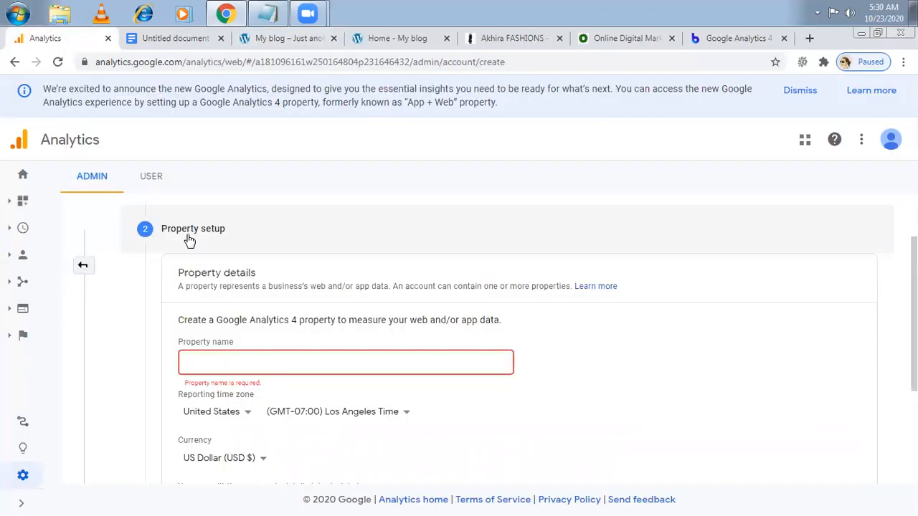
type("Gopikrishna")
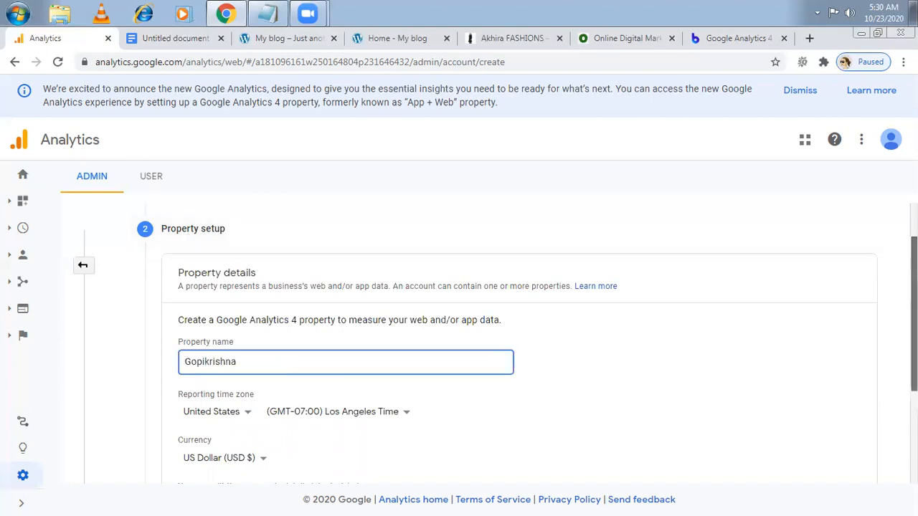
scroll(502, 345, "down", 1)
scroll(502, 344, "down", 2)
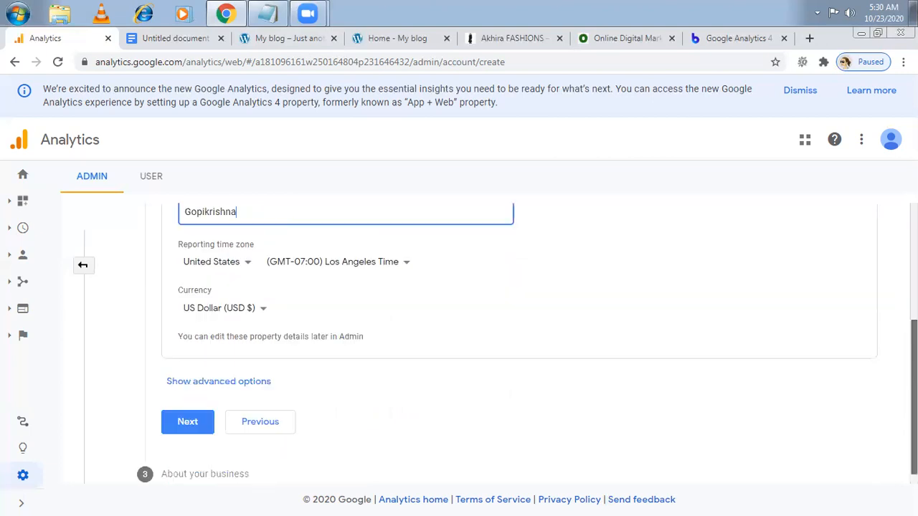
scroll(445, 308, "down", 1)
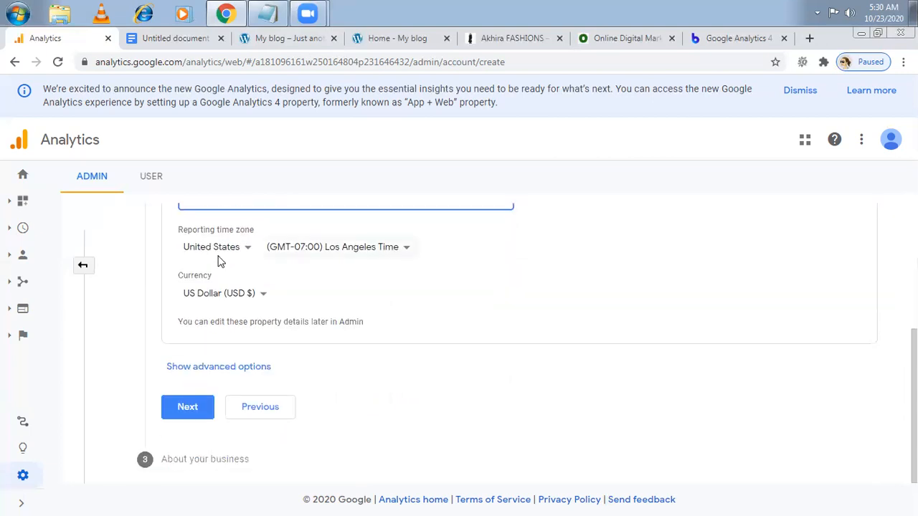
left_click(188, 409)
left_click(187, 408)
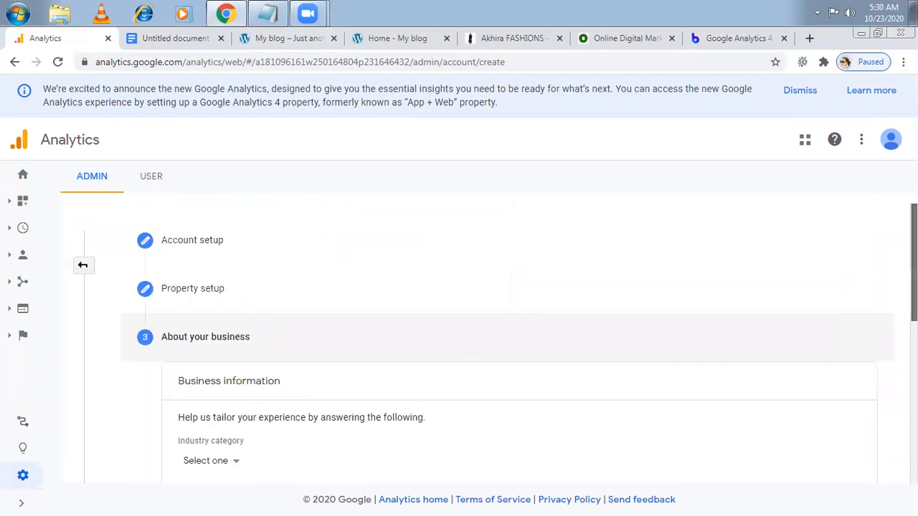
- Set the industry category to Shopping and the business size to Small - 1 to 10 employees
scroll(638, 183, "down", 1)
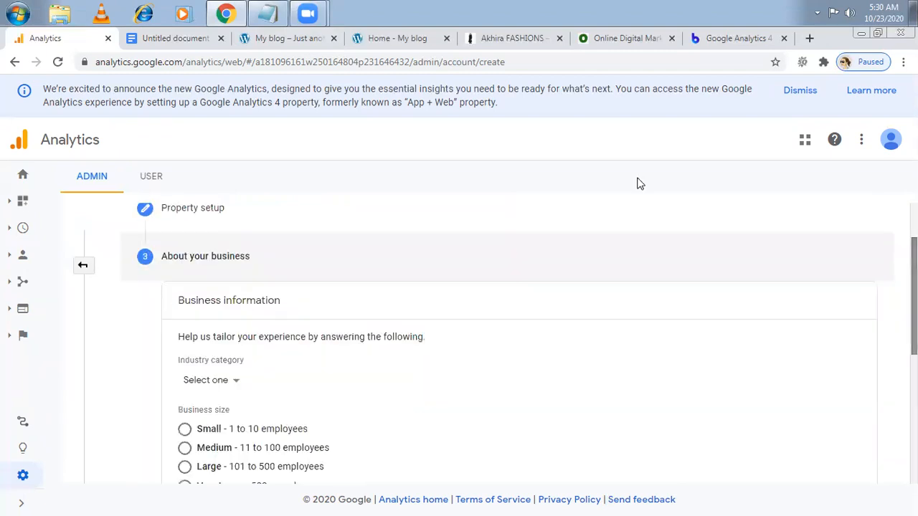
left_click(231, 386)
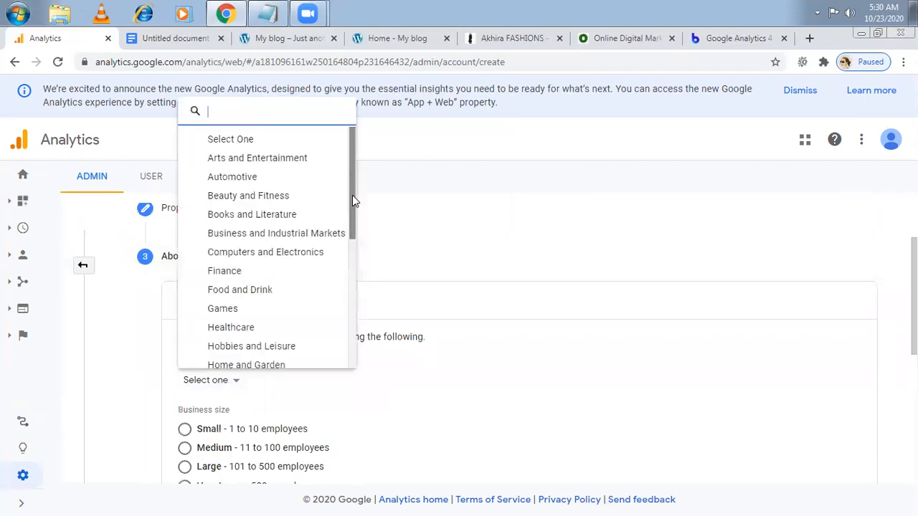
scroll(352, 265, "down", 2)
scroll(256, 295, "down", 2)
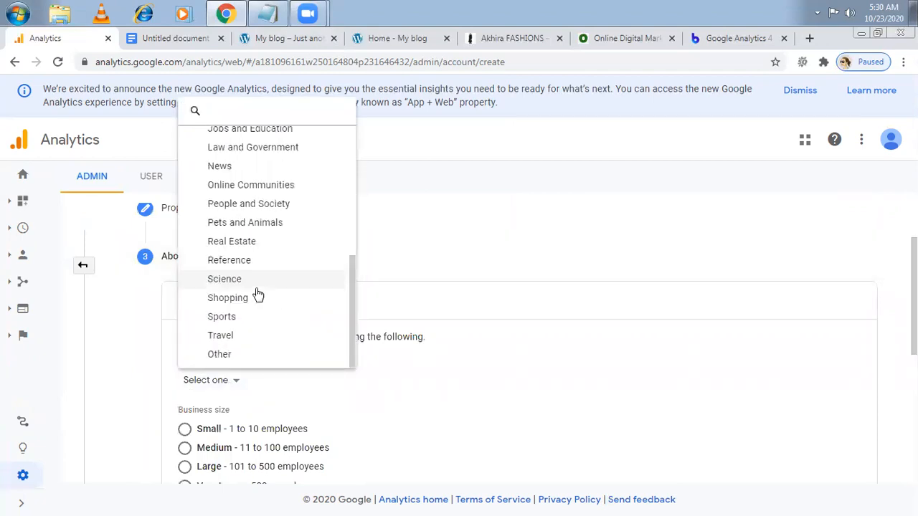
left_click(254, 300)
left_click(185, 432)
left_click(185, 432)
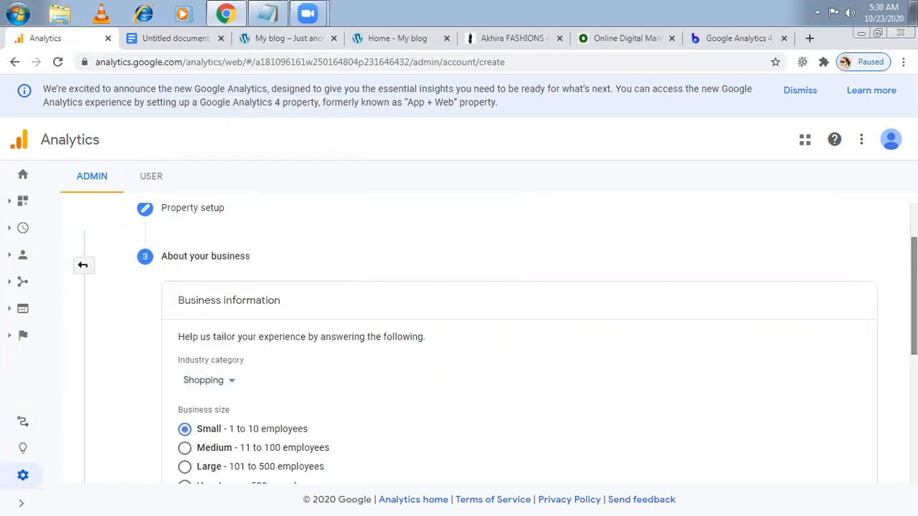
- Select "Analyze my online sales" and "Increase my conversions" as the intended uses and create the account
scroll(519, 344, "down", 2)
scroll(520, 344, "down", 2)
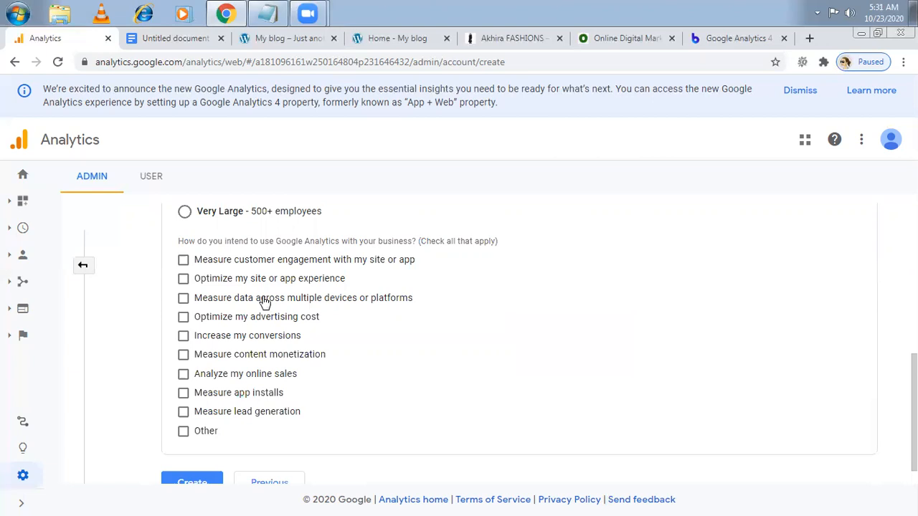
left_click(185, 378)
left_click(183, 336)
left_click(190, 479)
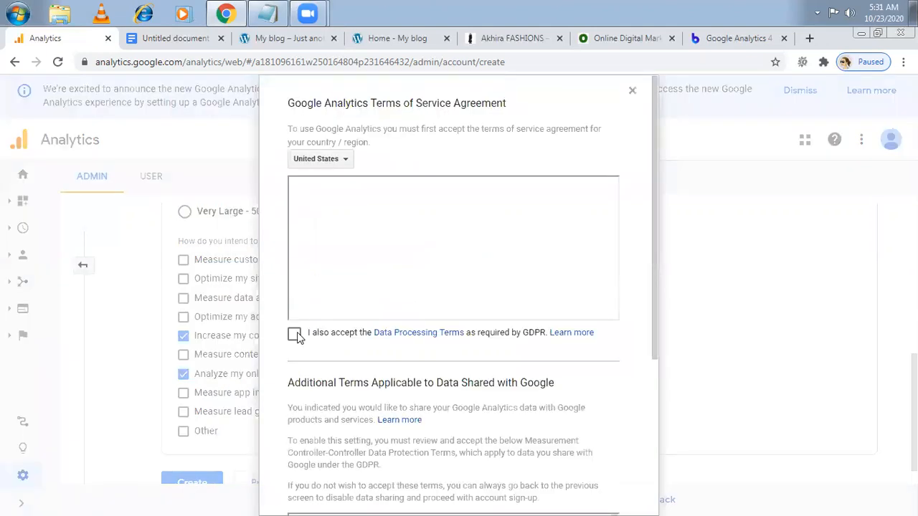
- Accept the GDPR Data Processing Terms, the Measurement Controller-Controller Data Protection Terms and the United States terms of service agreement
left_click(294, 336)
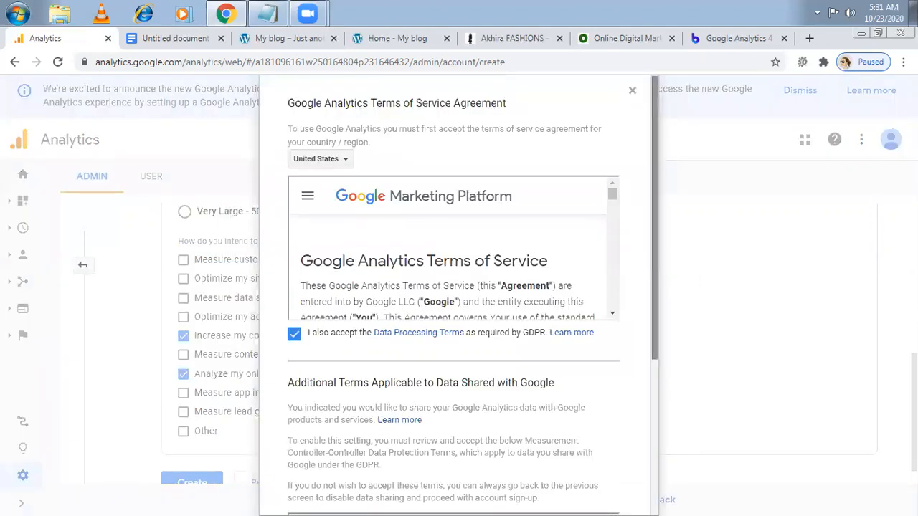
scroll(641, 431, "down", 3)
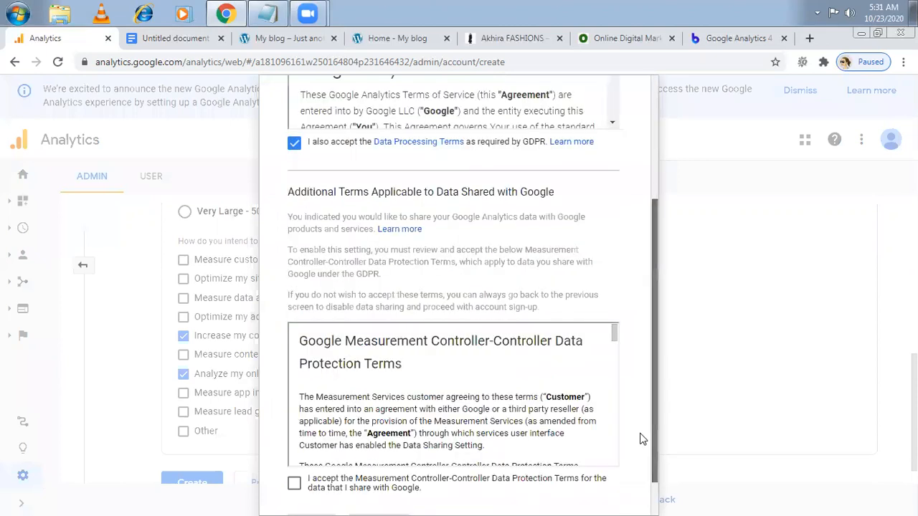
scroll(302, 451, "down", 1)
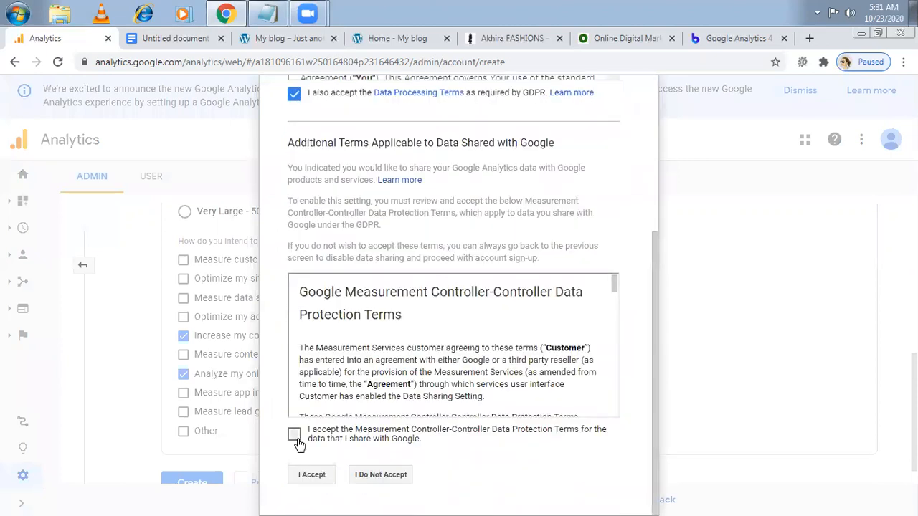
left_click(313, 477)
left_click(312, 477)
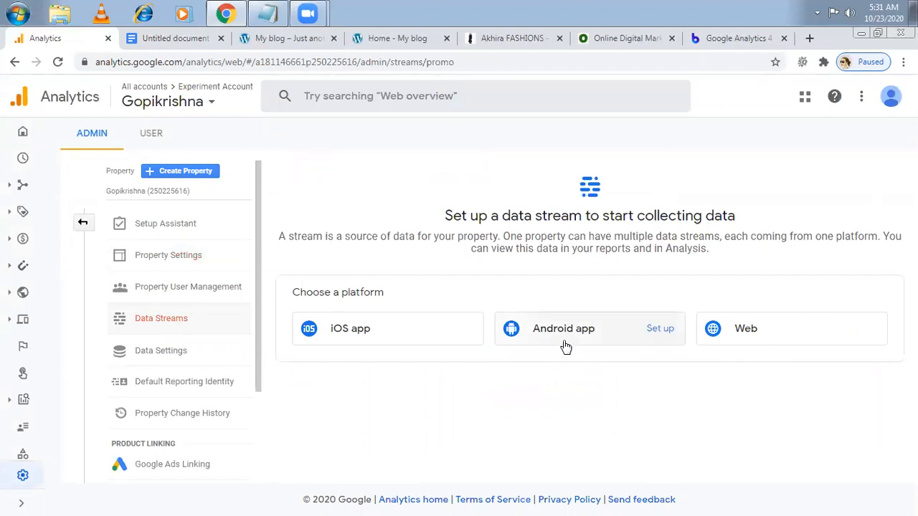
- Start a Web data stream and copy the address of the open "My blog" WordPress site into its website URL
mouse_move(741, 347)
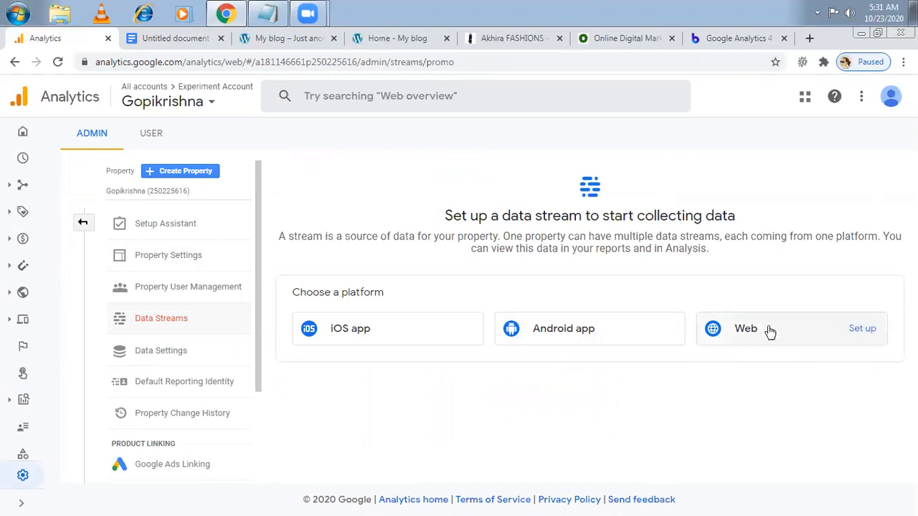
left_click(768, 330)
left_click(470, 213)
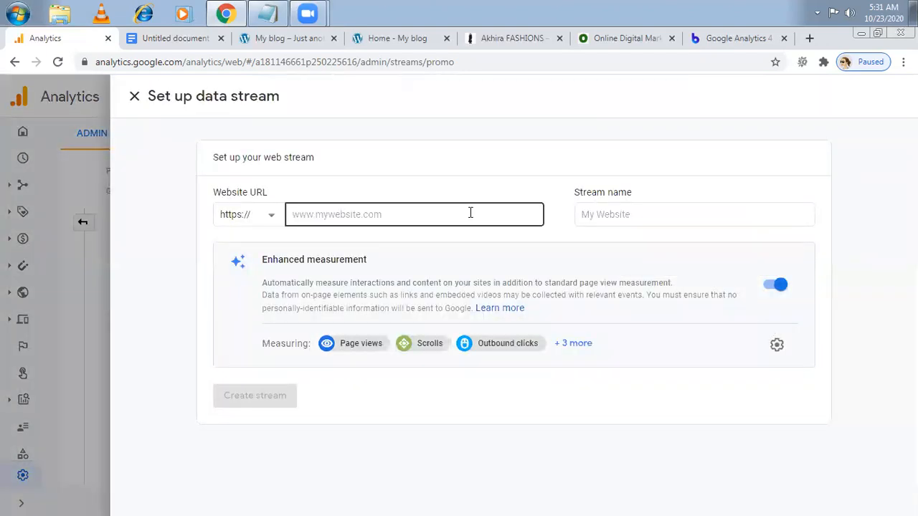
left_click(266, 40)
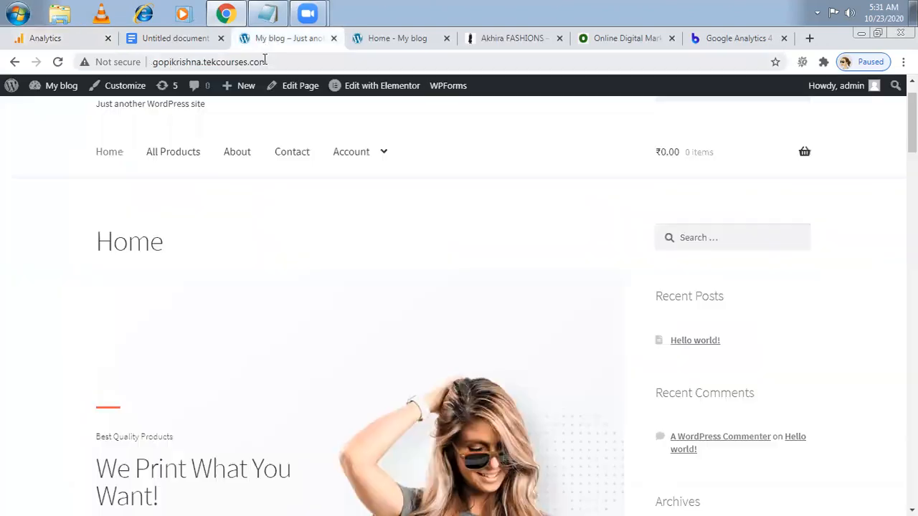
left_click(264, 62)
key("ctrl+c")
left_click(56, 42)
left_click(328, 216)
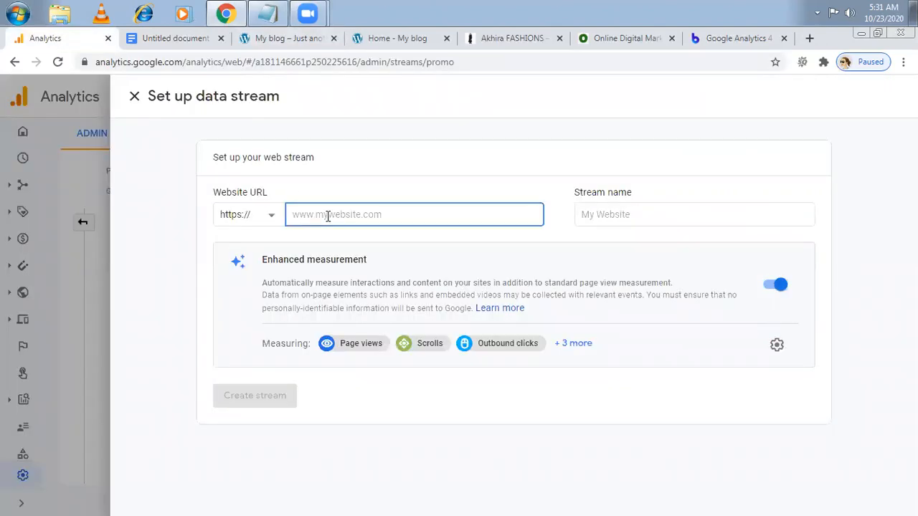
key("ctrl+v")
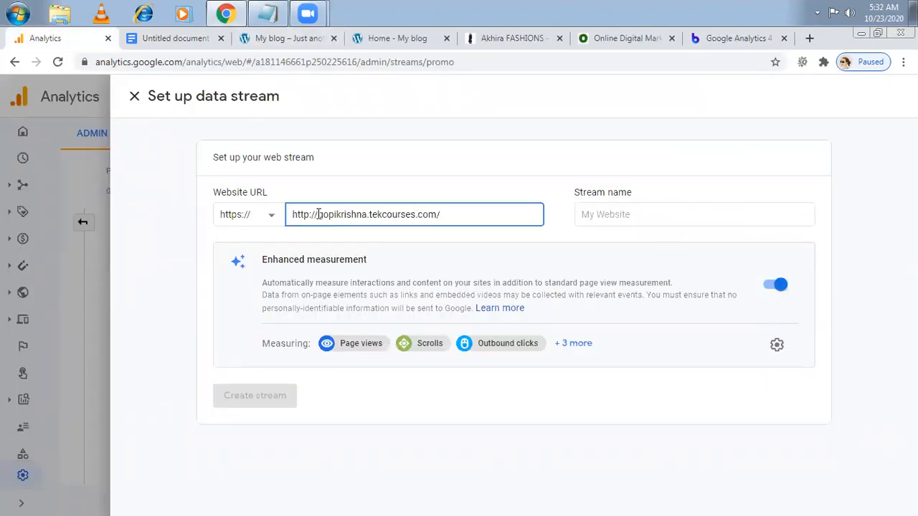
left_click(268, 217)
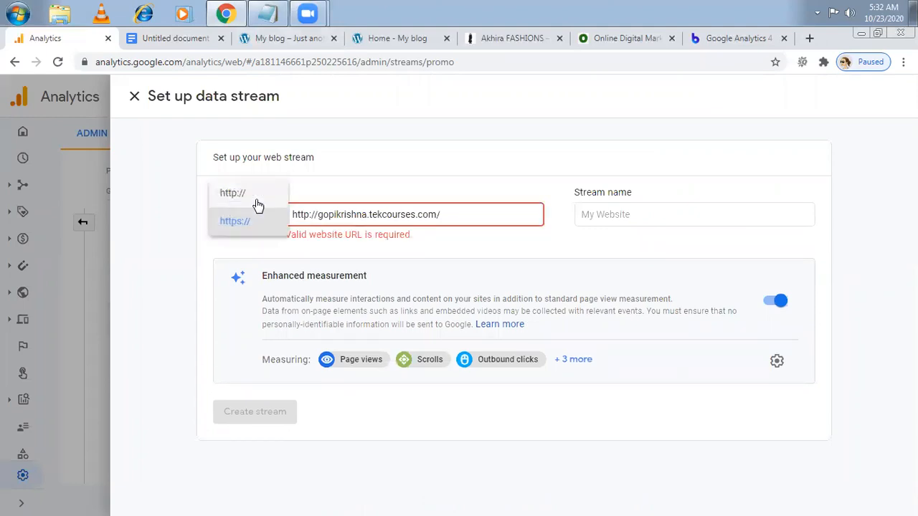
left_click(284, 199)
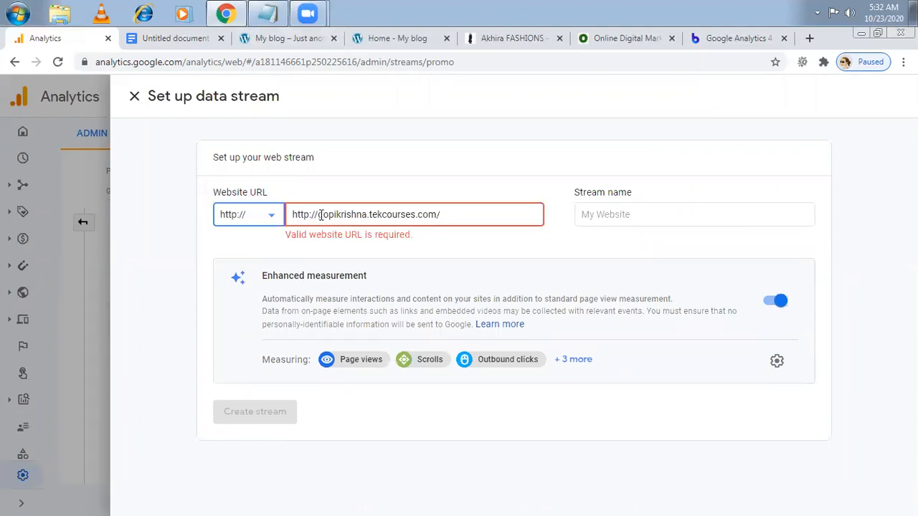
left_click(321, 215)
key("BackSpace")
key("BackSpace")
key("BackSpace")
key("BackSpace")
key("BackSpace")
key("BackSpace")
key("BackSpace")
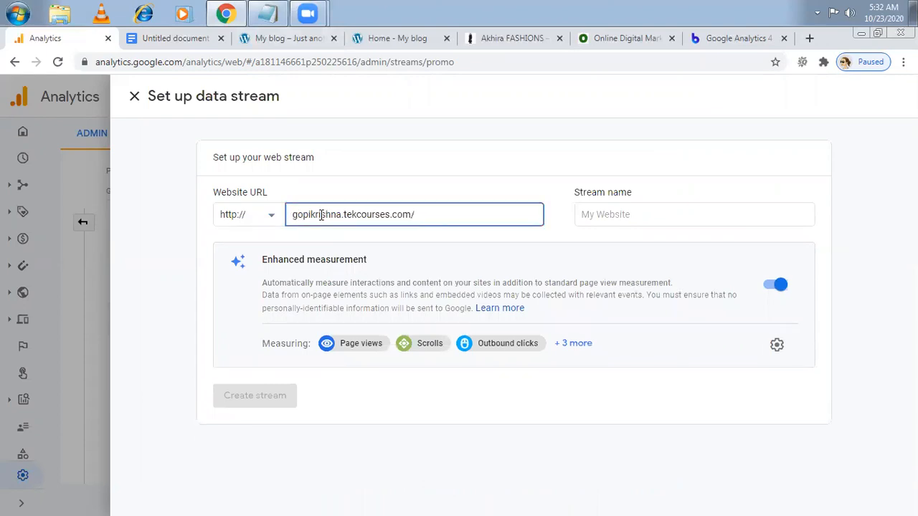
- Enter the site owner's name as the web stream name
left_click(612, 214)
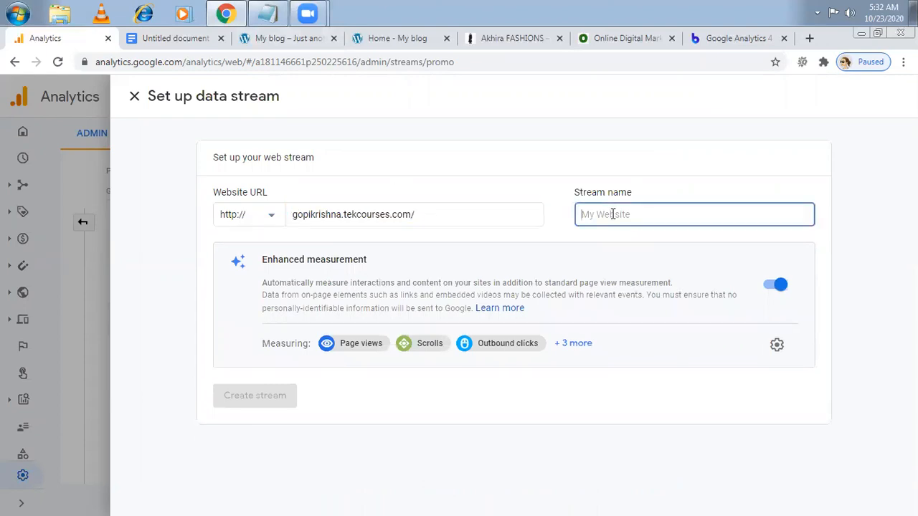
type("Gopik")
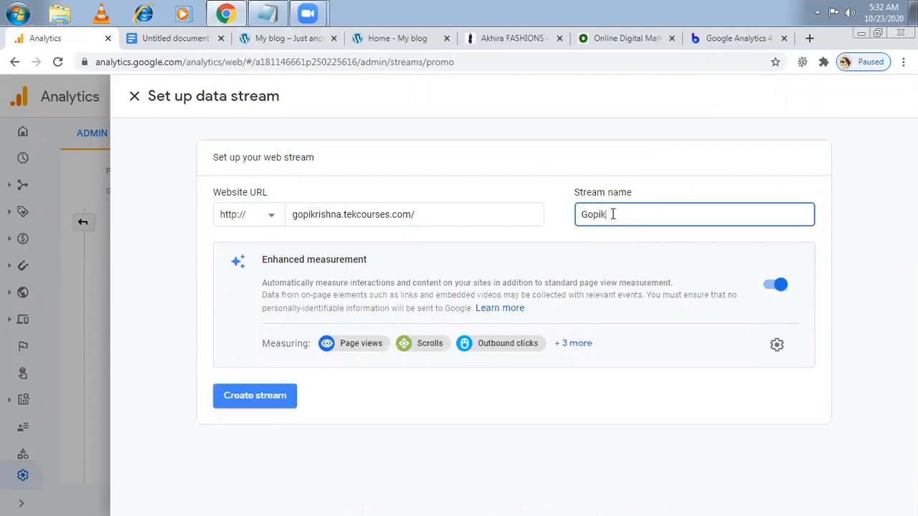
type("rishna")
- Save the enhanced measurement settings with all event types enabled and create the web stream
left_click(776, 348)
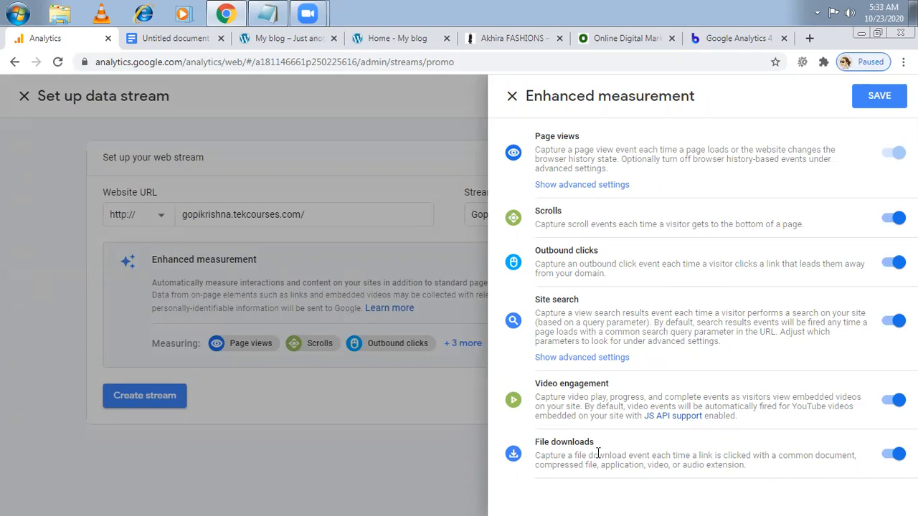
left_click(880, 104)
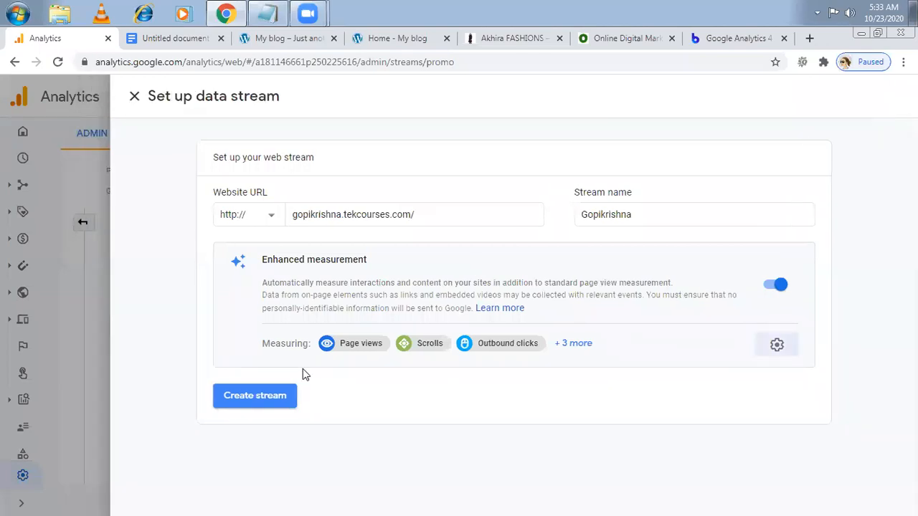
left_click(252, 404)
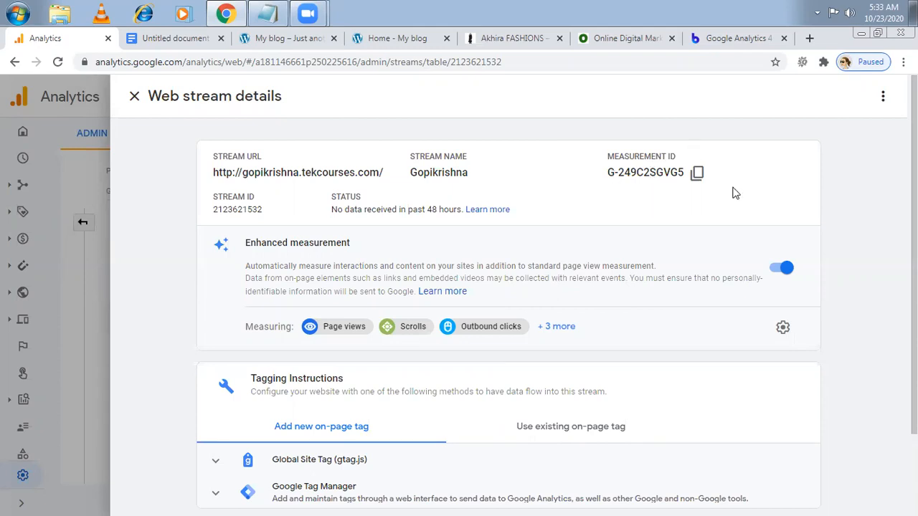
- Review the web stream's tagging instructions against the Notepad setup notes and expand the Global Site Tag (gtag.js) code
scroll(513, 296, "down", 1)
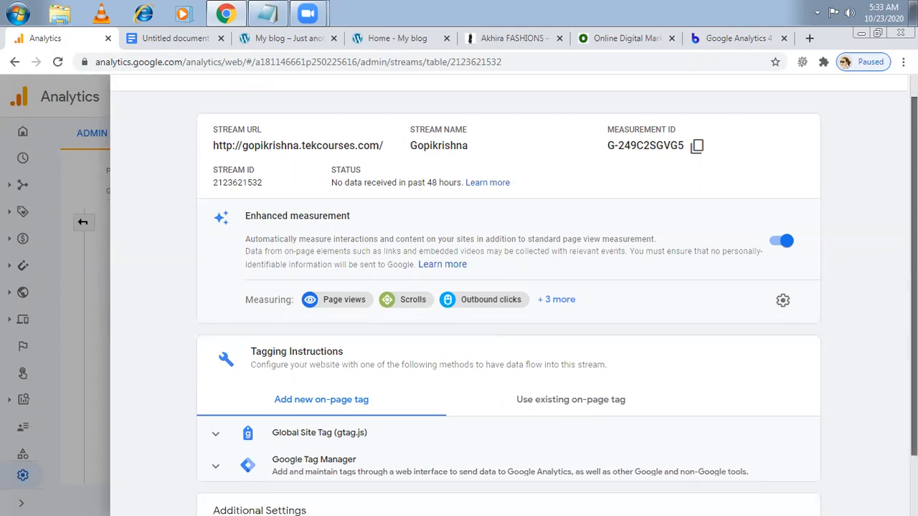
scroll(513, 296, "down", 1)
scroll(513, 296, "down", 1)
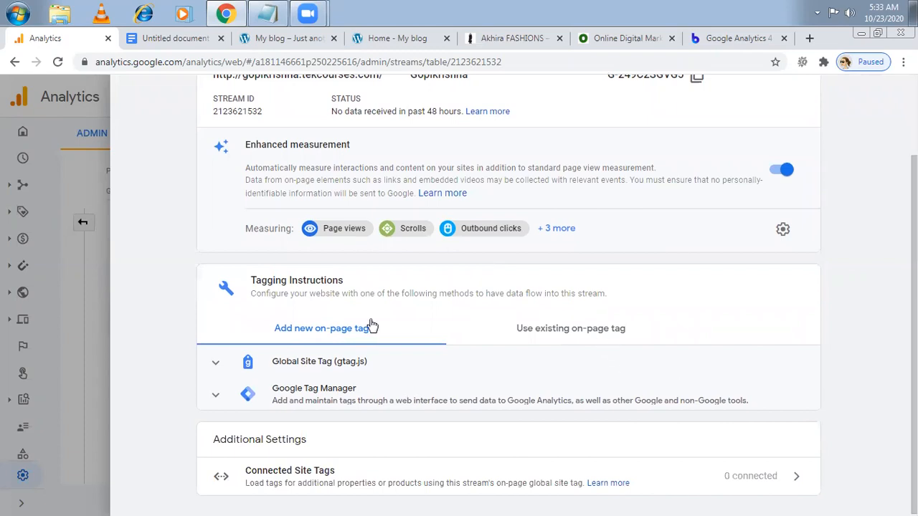
left_click(266, 24)
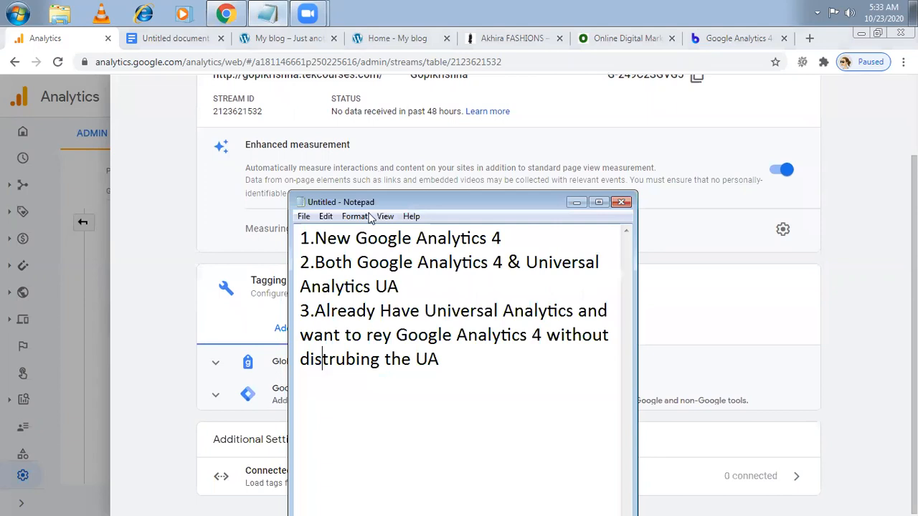
left_click(574, 206)
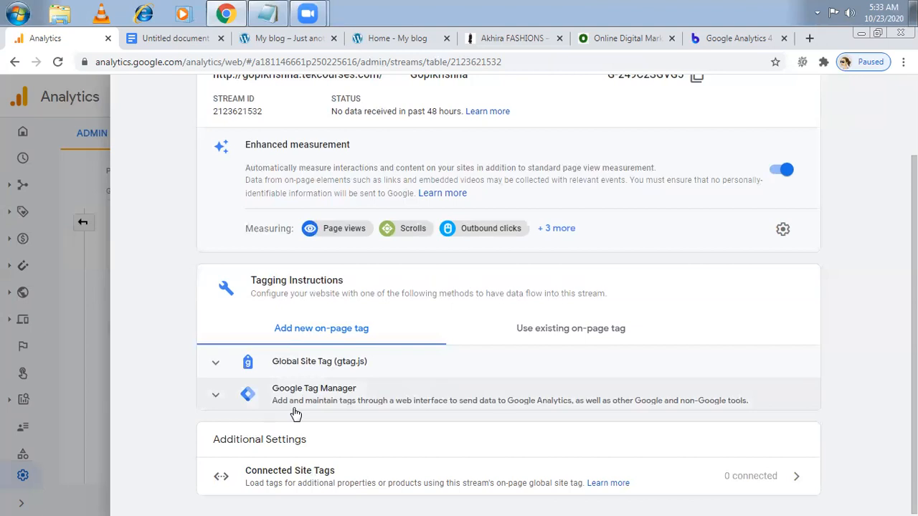
left_click(215, 365)
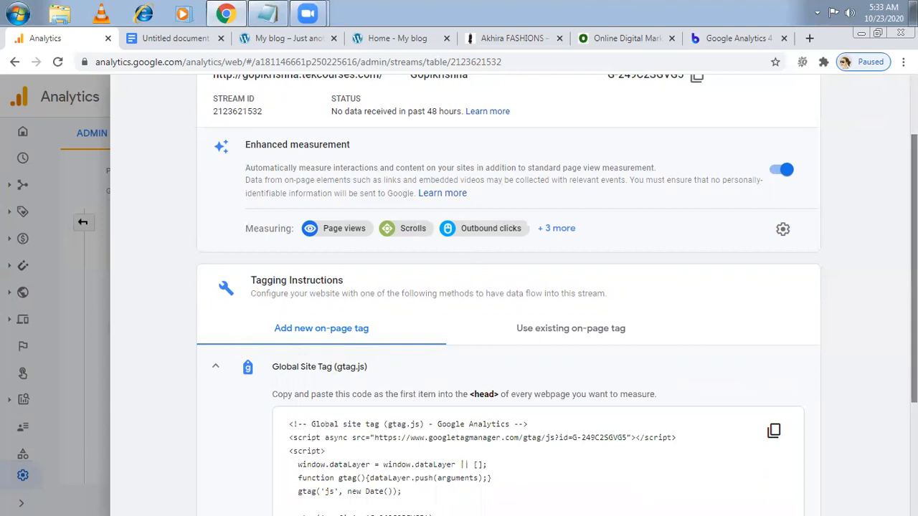
- Copy the complete Global Site Tag (gtag.js) code from the web stream's tagging instructions
scroll(509, 296, "down", 2)
scroll(371, 443, "down", 1)
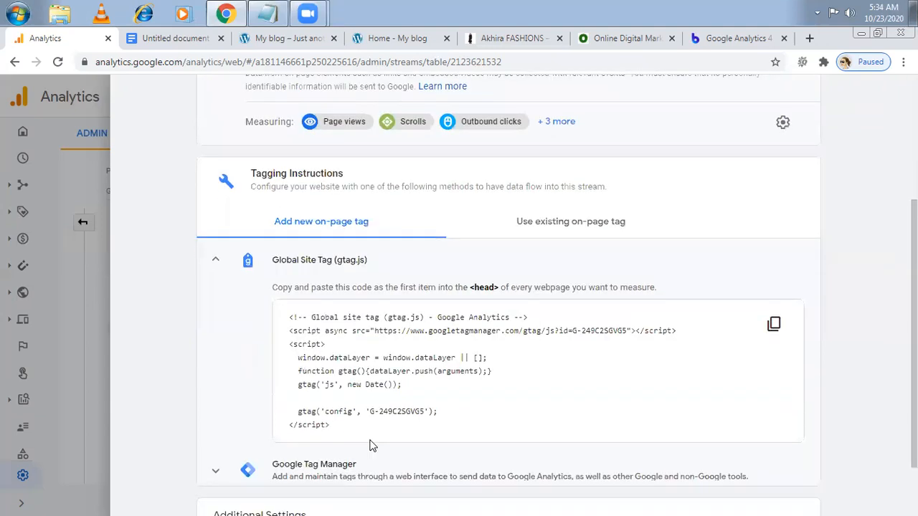
left_click_drag(341, 436, 279, 314)
key("ctrl+c")
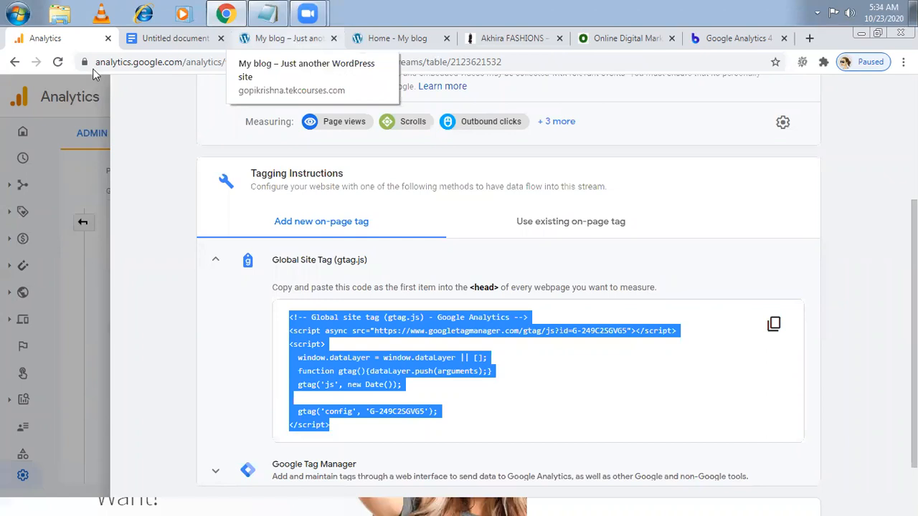
- Switch to the My blog site, enter its WordPress admin dashboard and open the Theme Editor
left_click(294, 43)
mouse_move(60, 88)
left_click(55, 109)
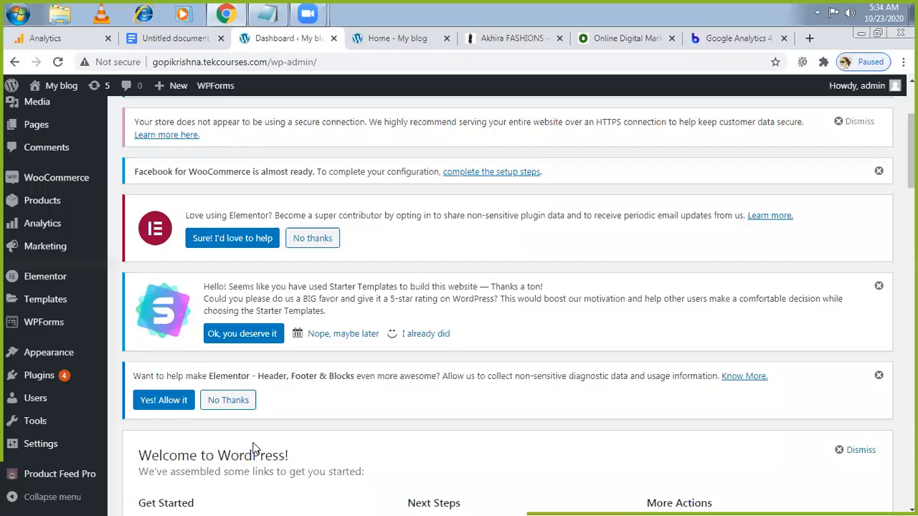
mouse_move(142, 482)
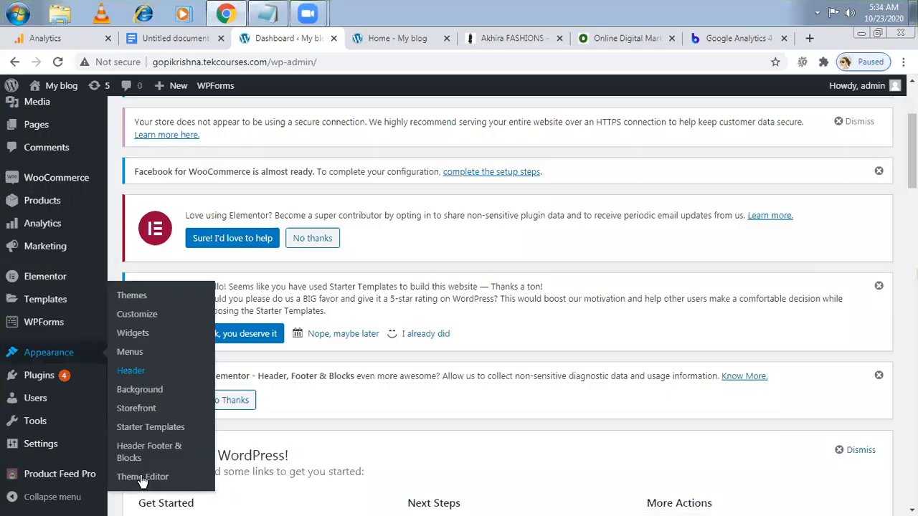
left_click(142, 479)
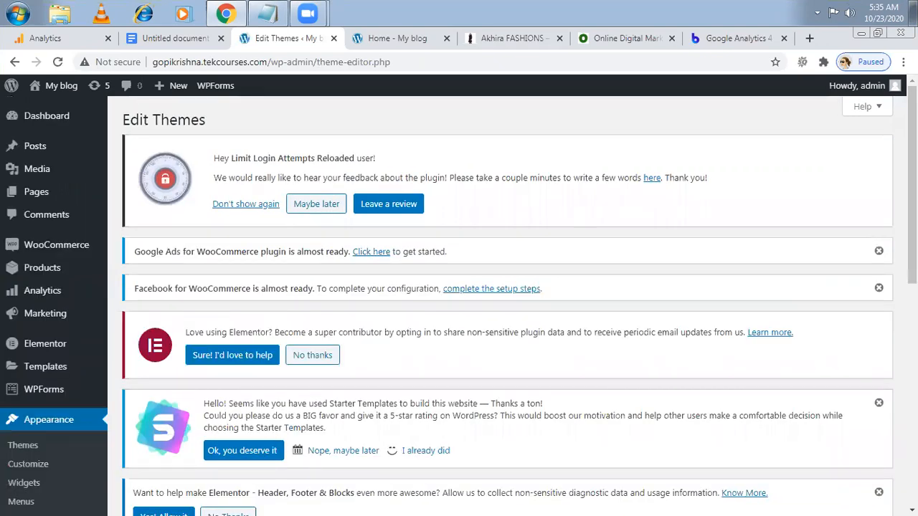
- Open the Storefront theme's header.php file for editing
scroll(459, 302, "down", 1)
scroll(502, 301, "down", 4)
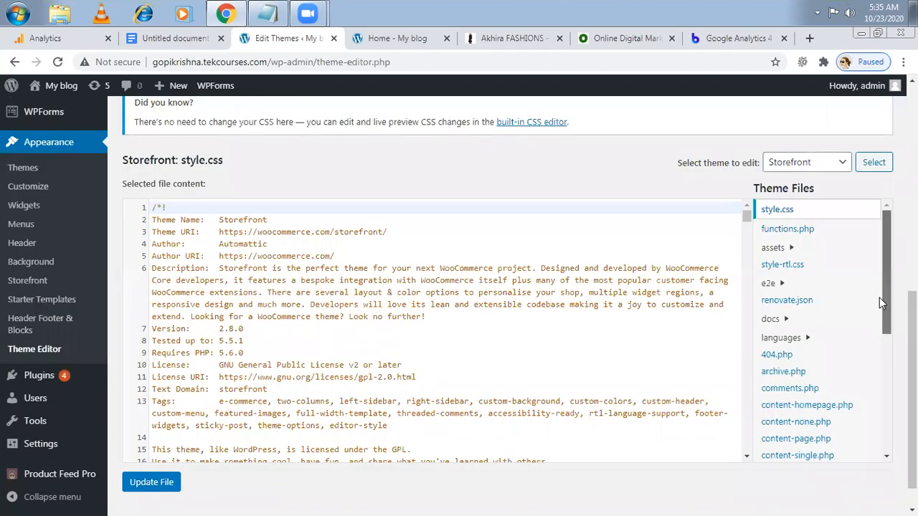
scroll(879, 323, "down", 2)
scroll(832, 337, "down", 1)
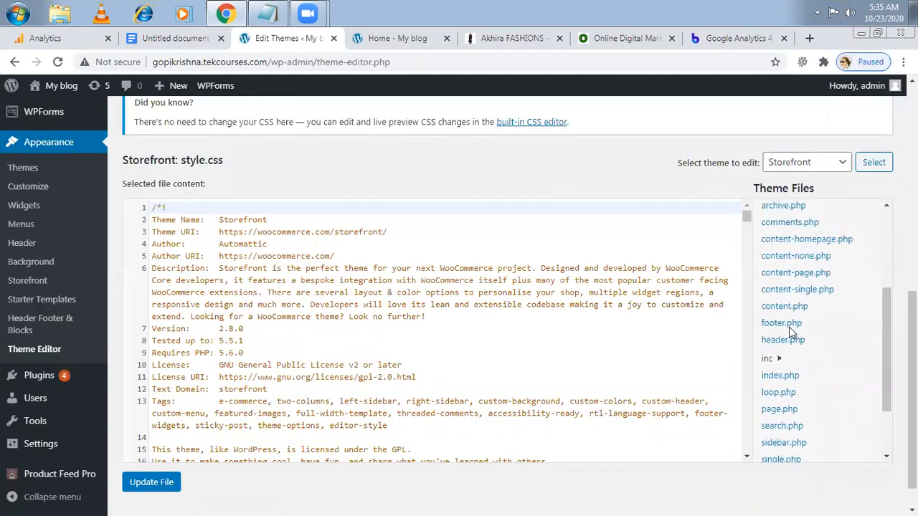
left_click(781, 345)
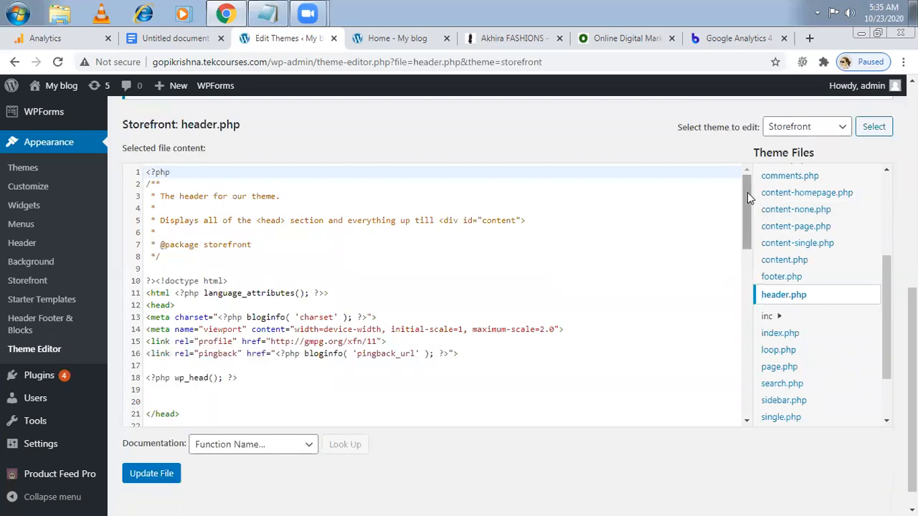
- Paste the Global Site Tag code just before the closing </head> tag in header.php and update the file
scroll(744, 202, "down", 1)
left_click(151, 369)
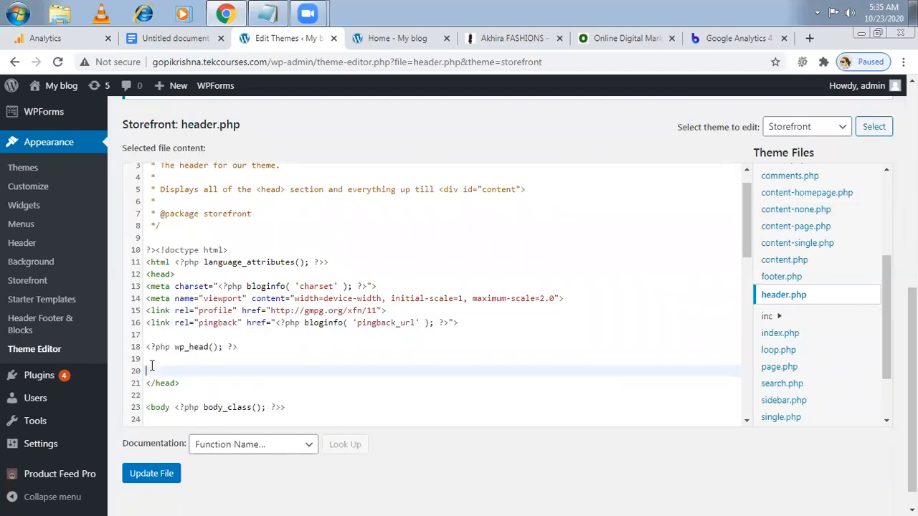
key("ctrl+v")
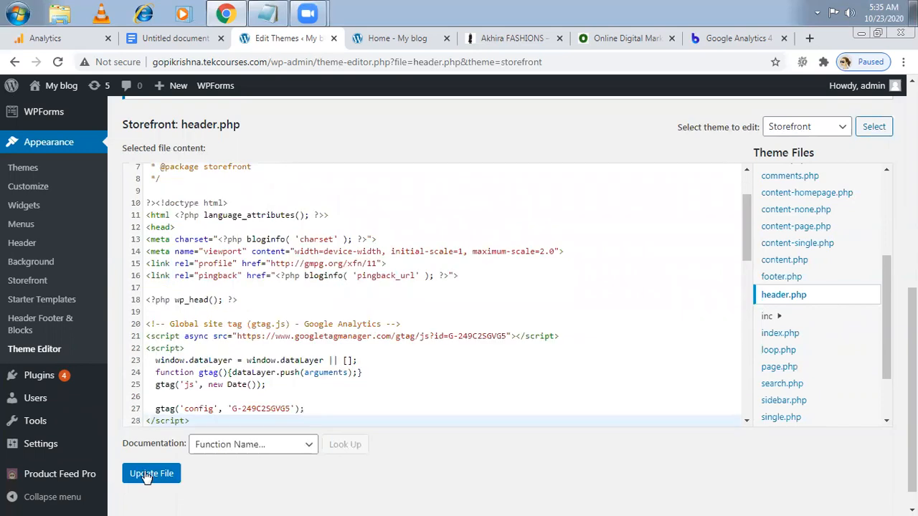
left_click(147, 476)
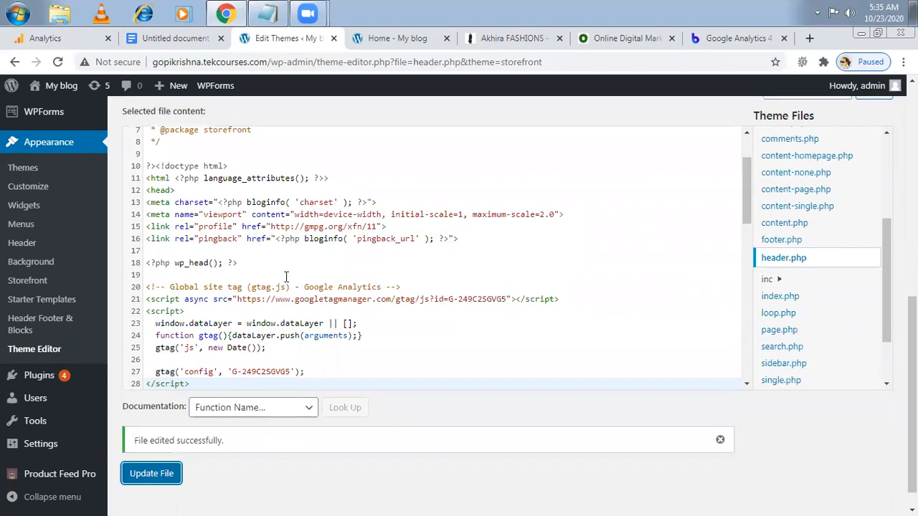
- Return to Google Analytics, close the web stream details and open the Realtime report
left_click(69, 40)
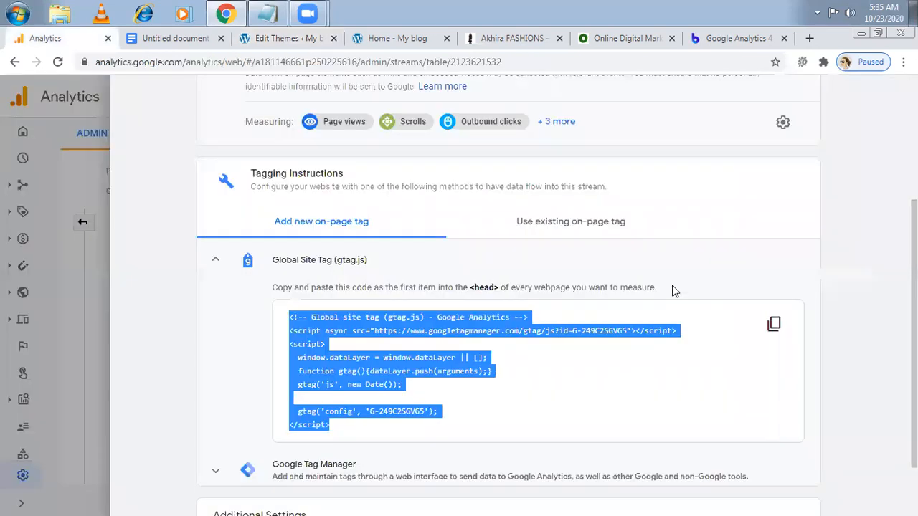
scroll(502, 322, "down", 1)
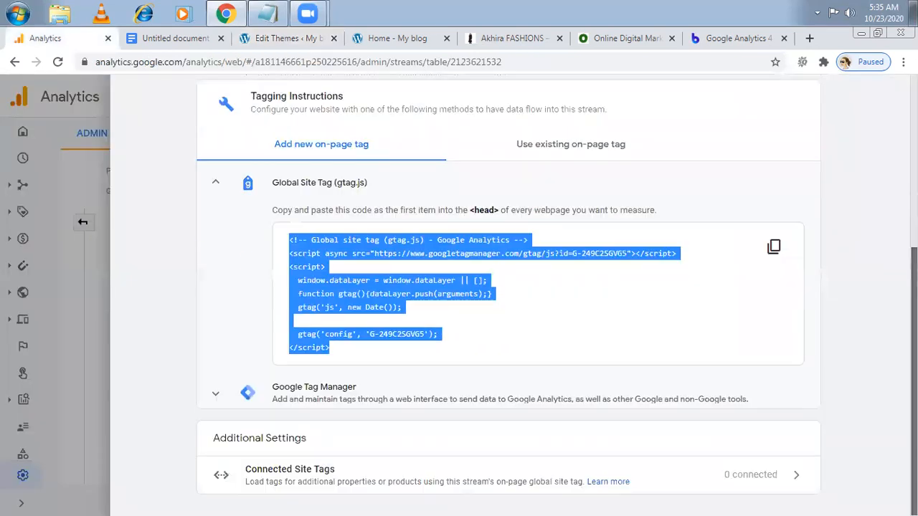
scroll(502, 287, "up", 4)
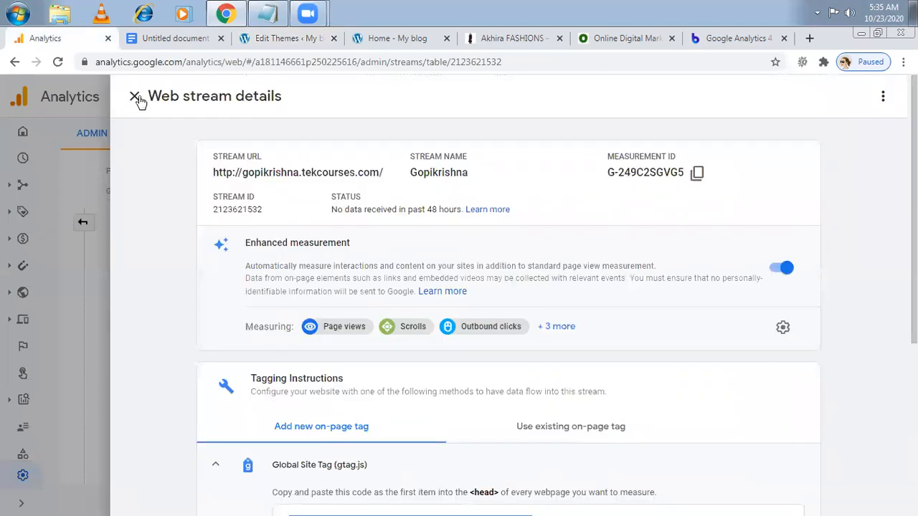
left_click(134, 96)
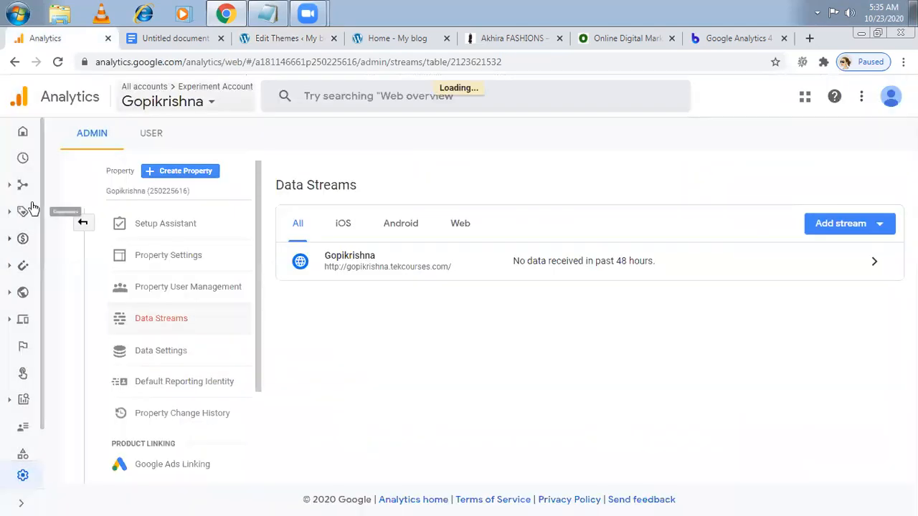
left_click(24, 160)
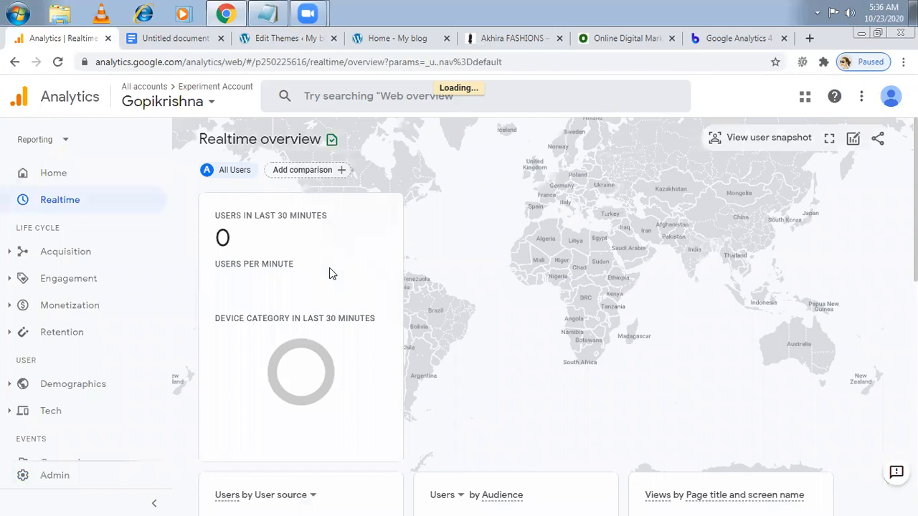
- Visit the My blog home page from the WordPress admin to generate a tracked page view
left_click(288, 38)
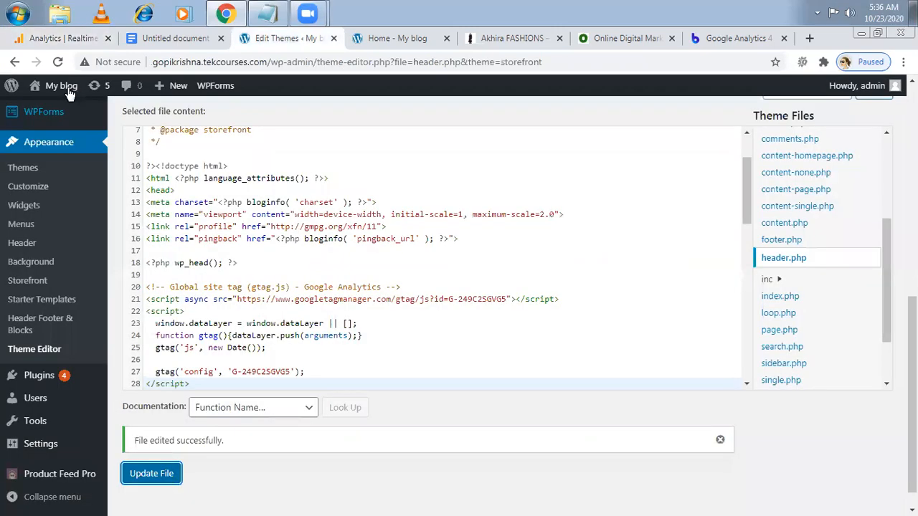
mouse_move(58, 86)
left_click(58, 113)
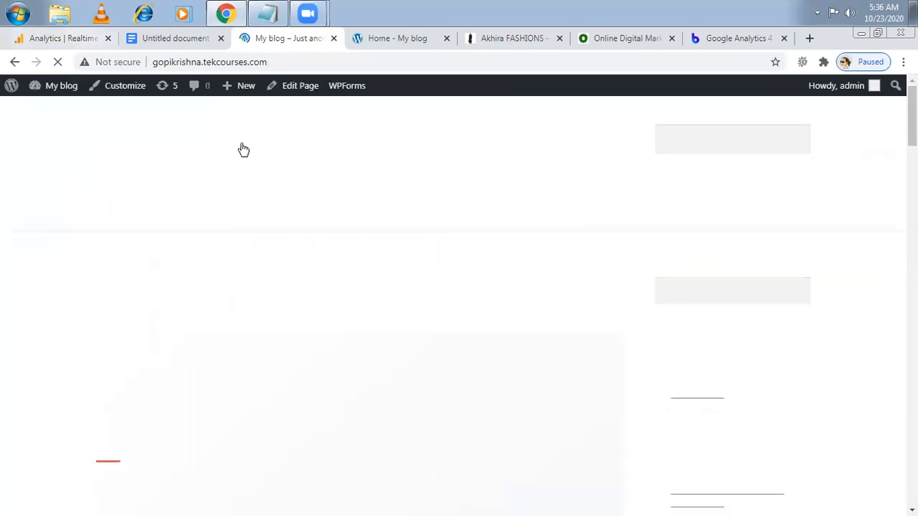
- Examine the Realtime overview's users, device category, user source, page views and event cards for the site visit
left_click(59, 43)
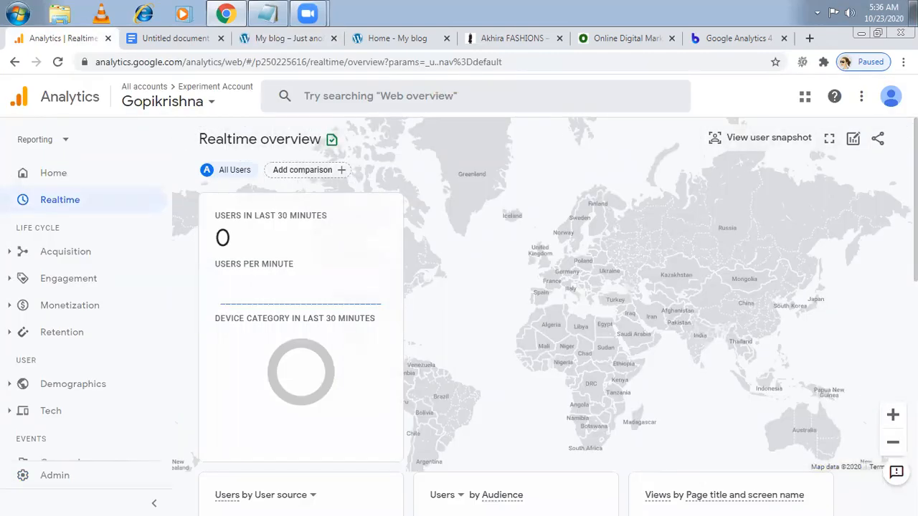
left_click_drag(215, 214, 382, 327)
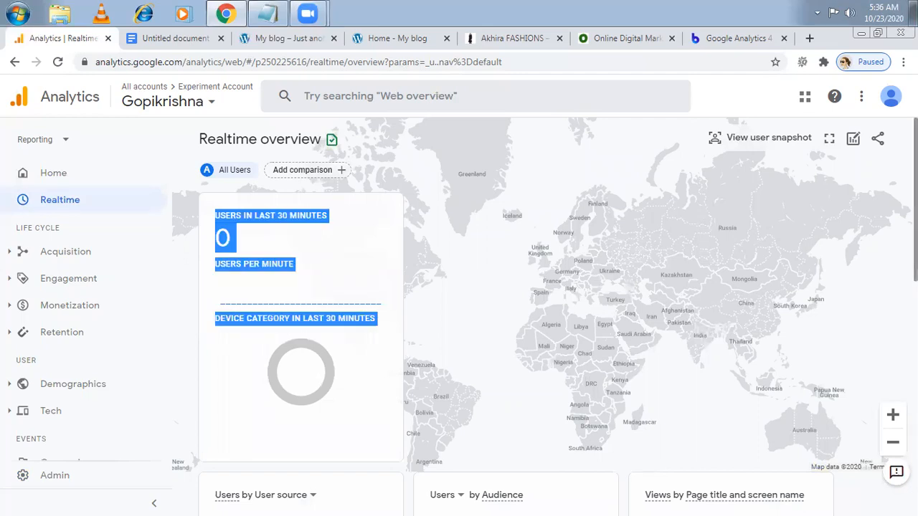
scroll(545, 315, "down", 2)
scroll(545, 315, "down", 2)
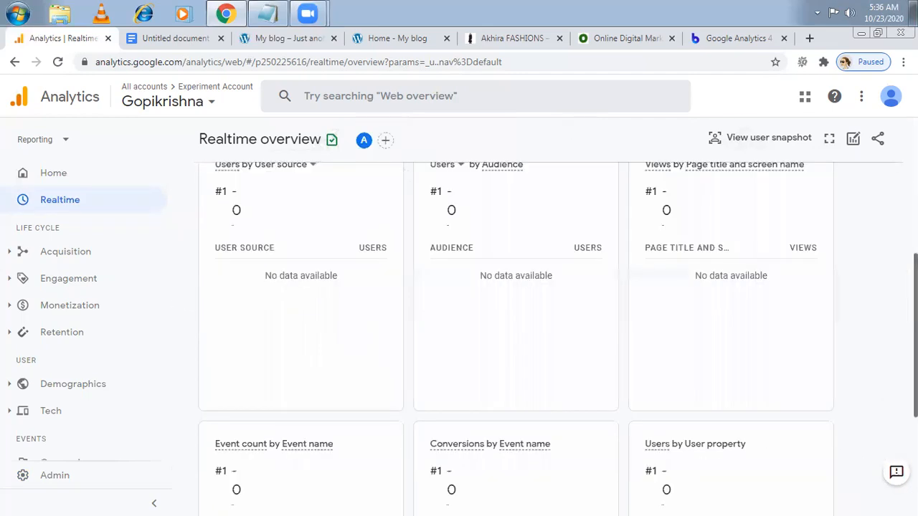
scroll(545, 333, "up", 1)
scroll(545, 315, "up", 2)
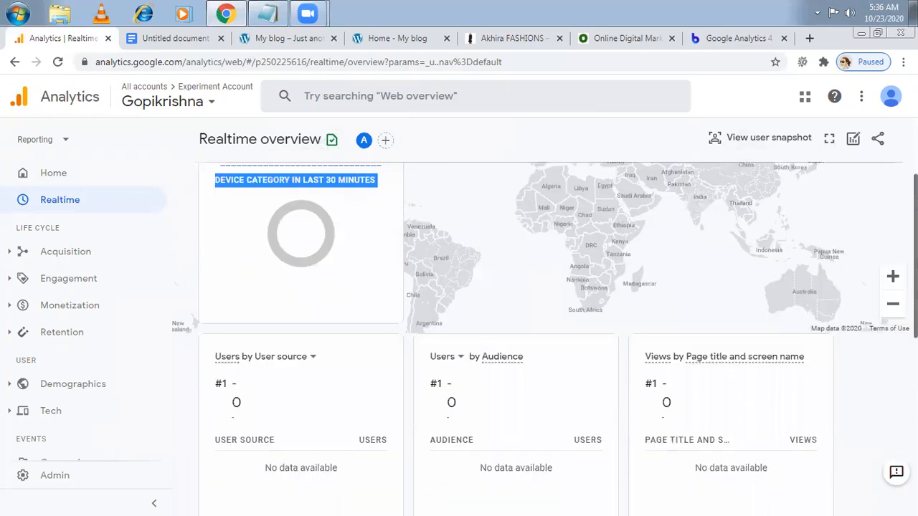
scroll(545, 315, "up", 2)
scroll(399, 190, "up", 1)
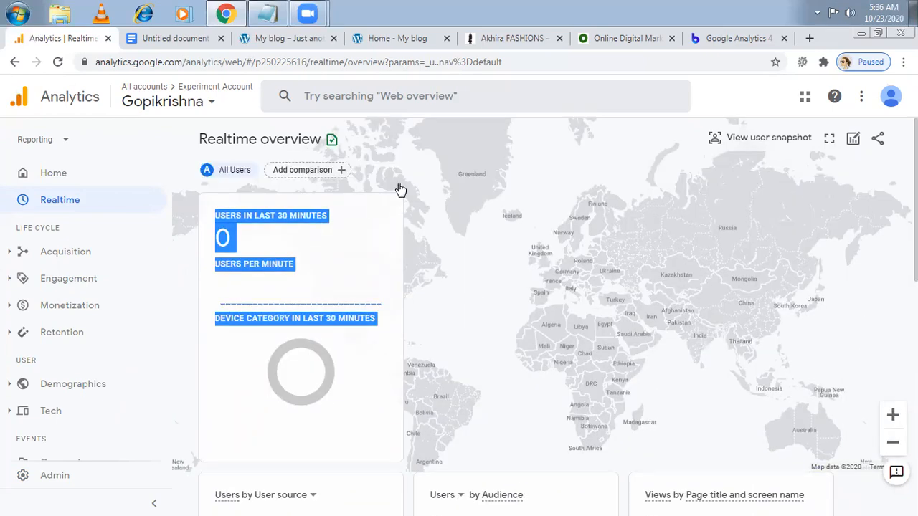
left_click(855, 188)
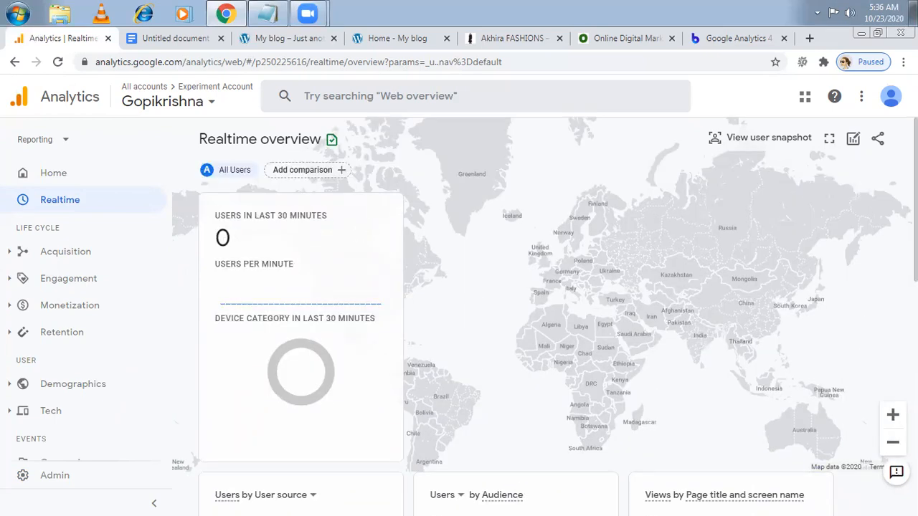
scroll(541, 297, "down", 2)
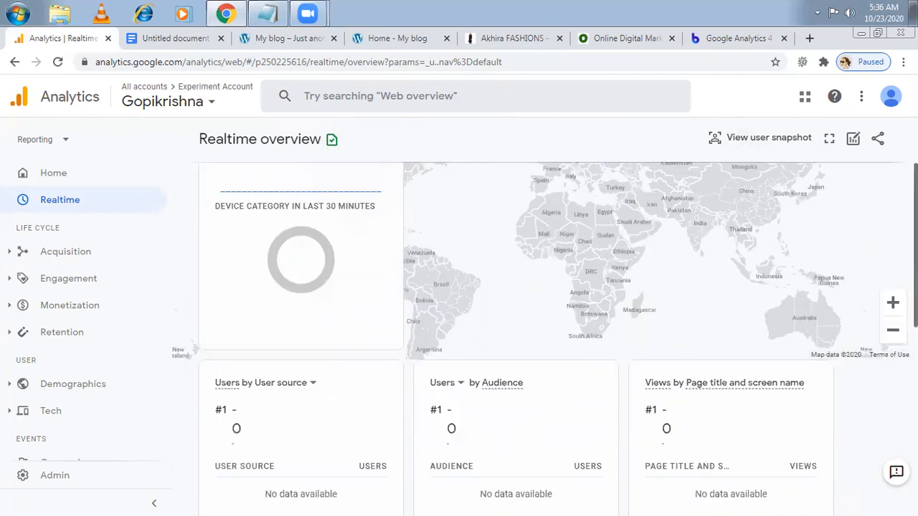
scroll(541, 297, "down", 3)
scroll(517, 337, "down", 2)
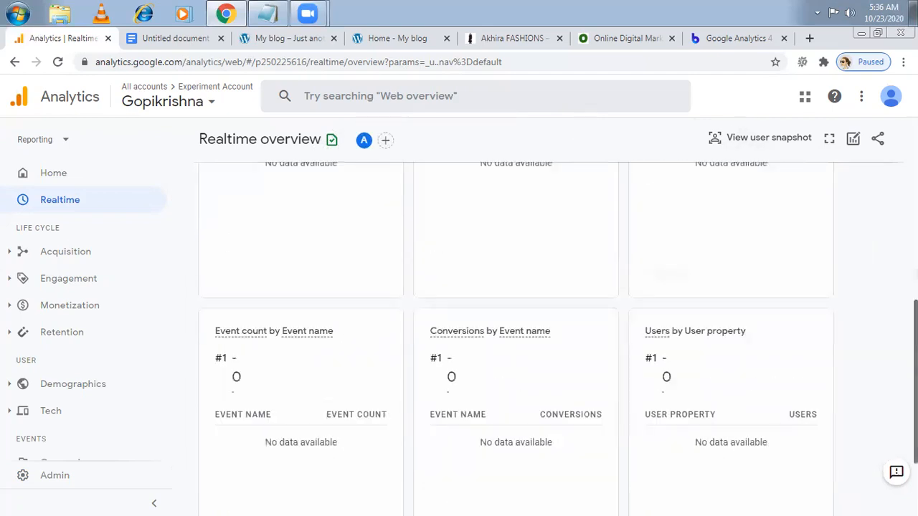
scroll(517, 337, "up", 3)
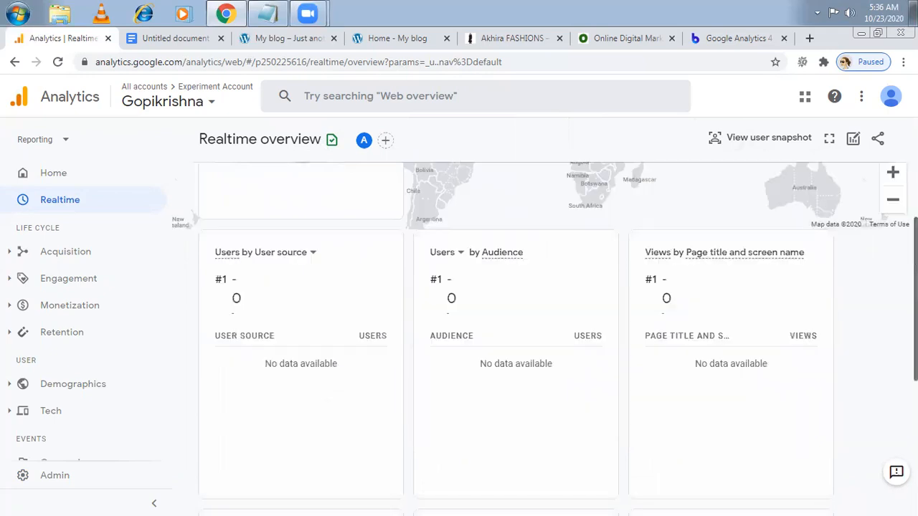
scroll(516, 337, "up", 1)
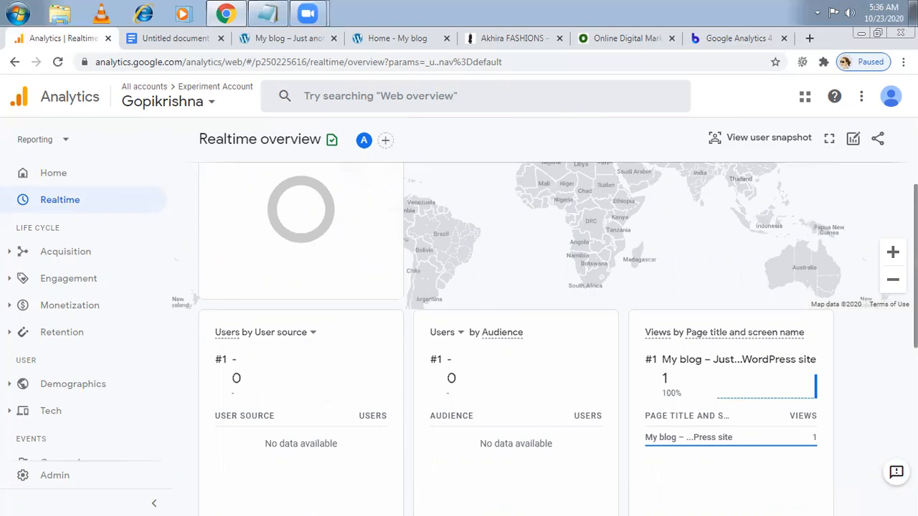
scroll(386, 277, "up", 3)
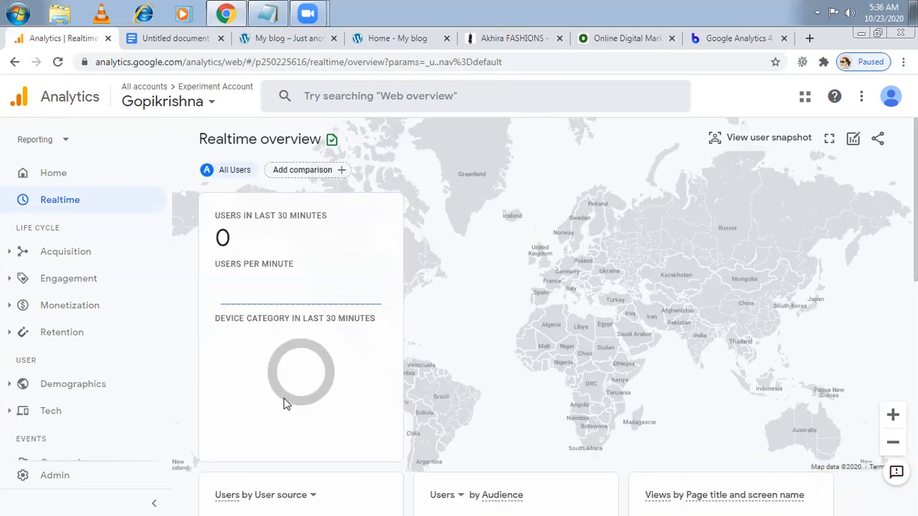
- Visit the blog's All Products page and check the Realtime overview cards for the new activity
left_click(269, 44)
left_click(192, 209)
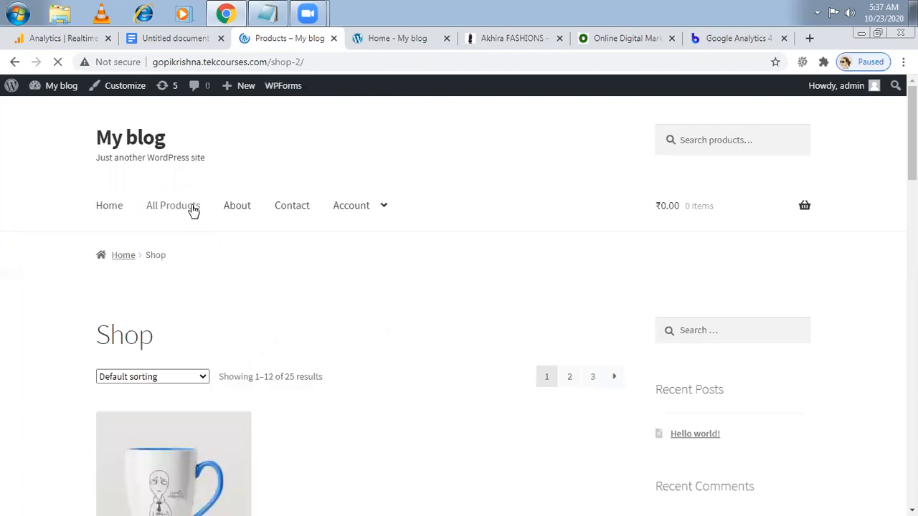
left_click(65, 39)
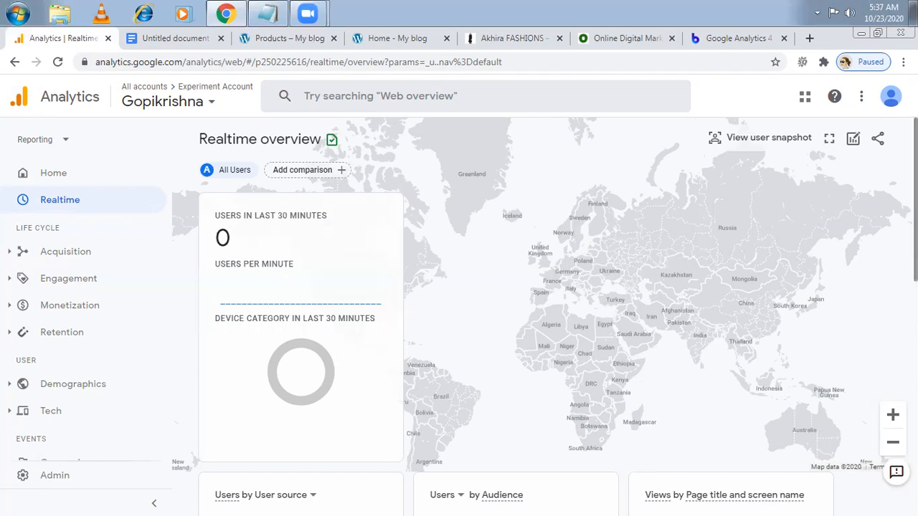
scroll(545, 316, "down", 3)
scroll(517, 337, "down", 2)
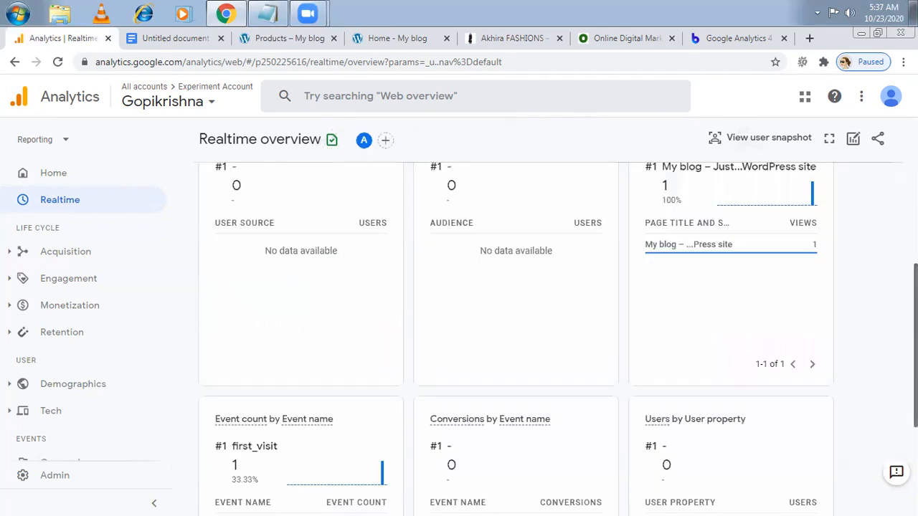
scroll(545, 337, "up", 1)
scroll(896, 195, "up", 5)
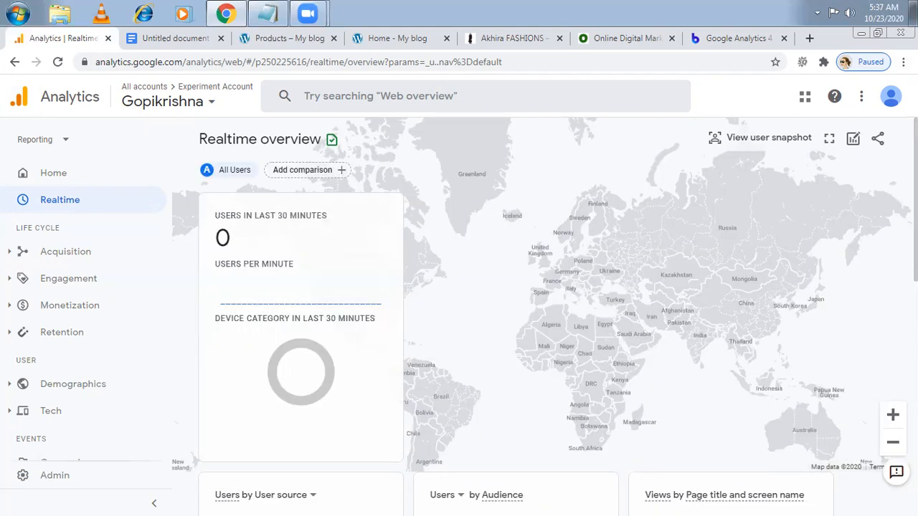
- Copy the URL of the blog's Shop page
left_click(294, 38)
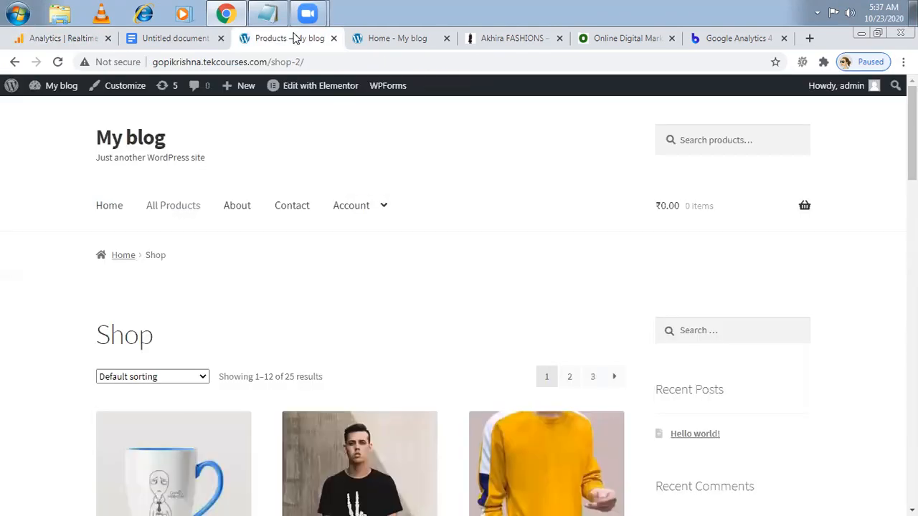
left_click(271, 62)
key("ctrl+c")
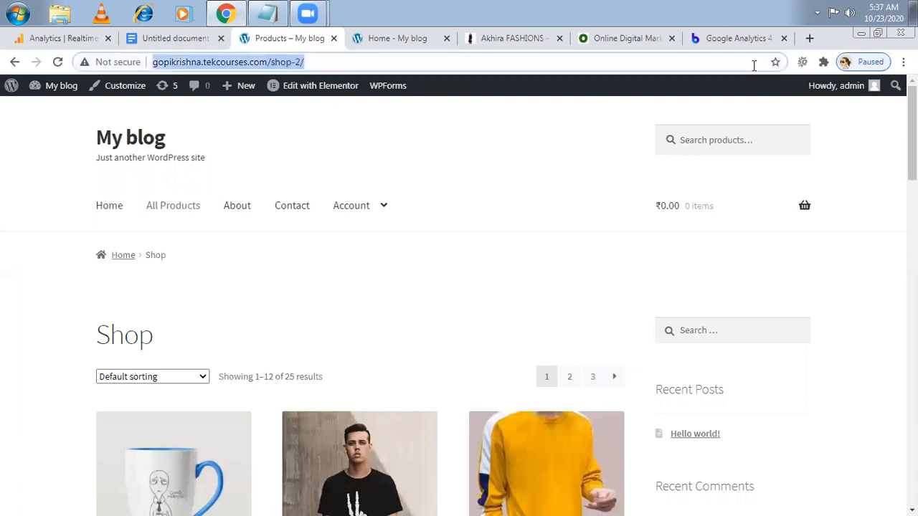
- Open the copied Shop page URL in a new incognito window to generate a visit from another user
key("alt+f")
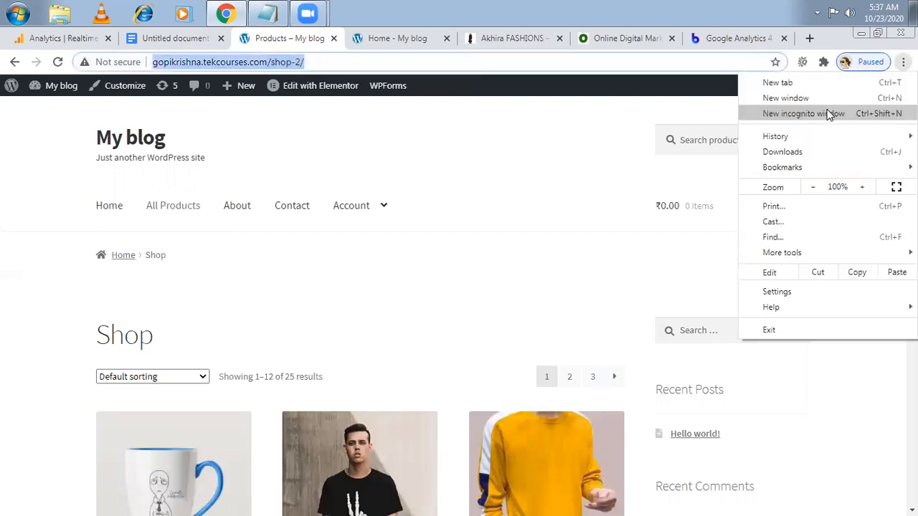
left_click(826, 113)
key("ctrl+v")
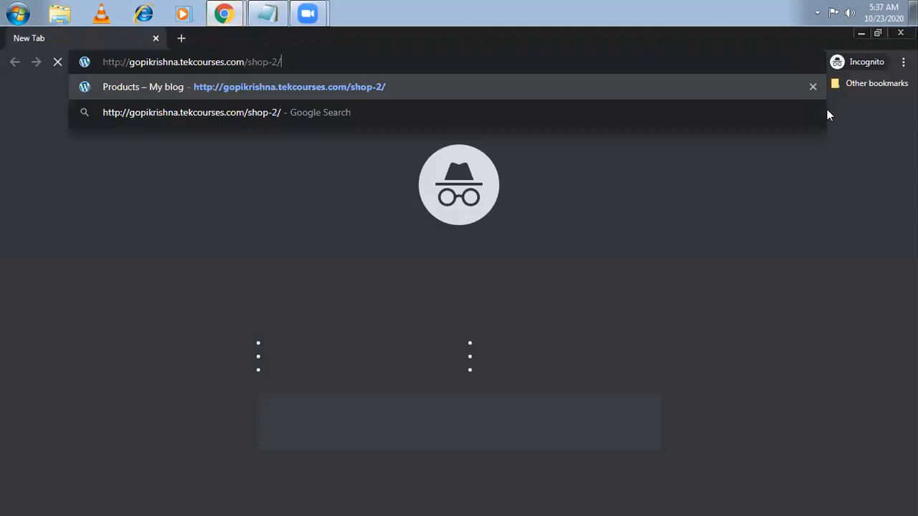
key("Return")
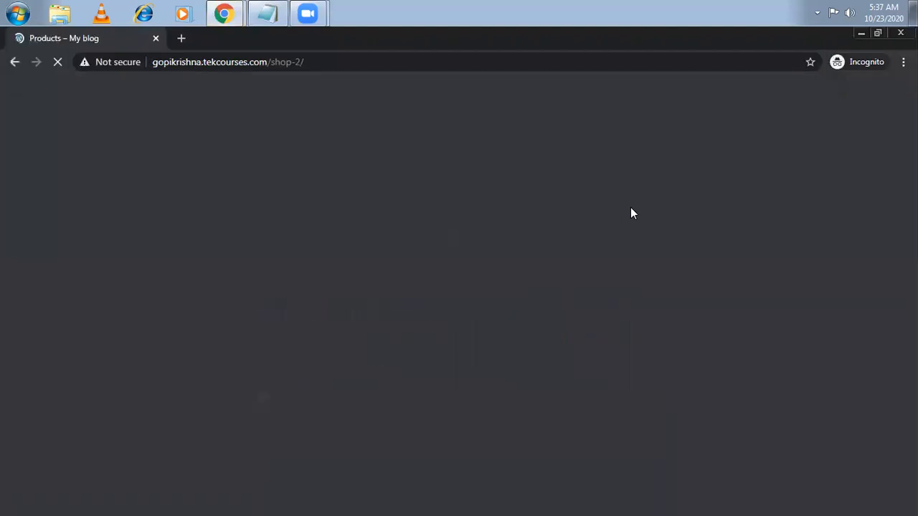
- Return to the Realtime overview and examine its users, audience, page views and event count cards for the incognito visit
key("alt+Tab")
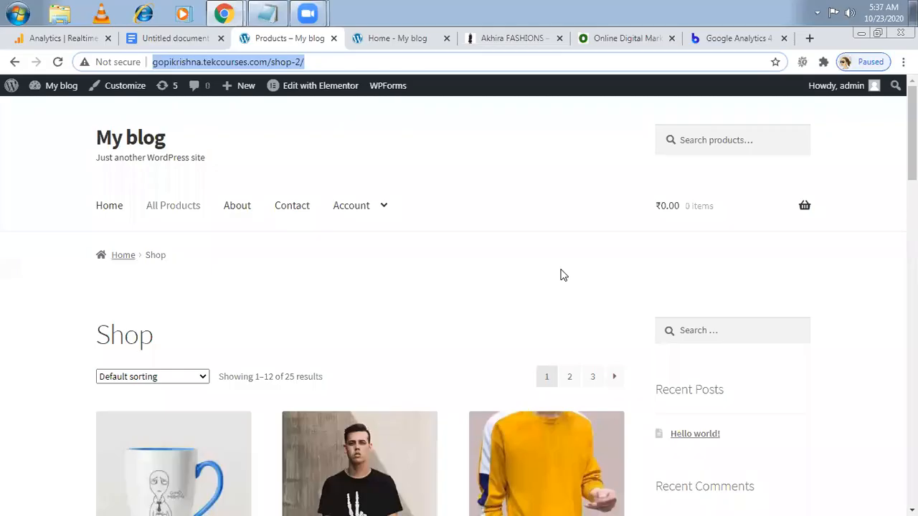
left_click(40, 36)
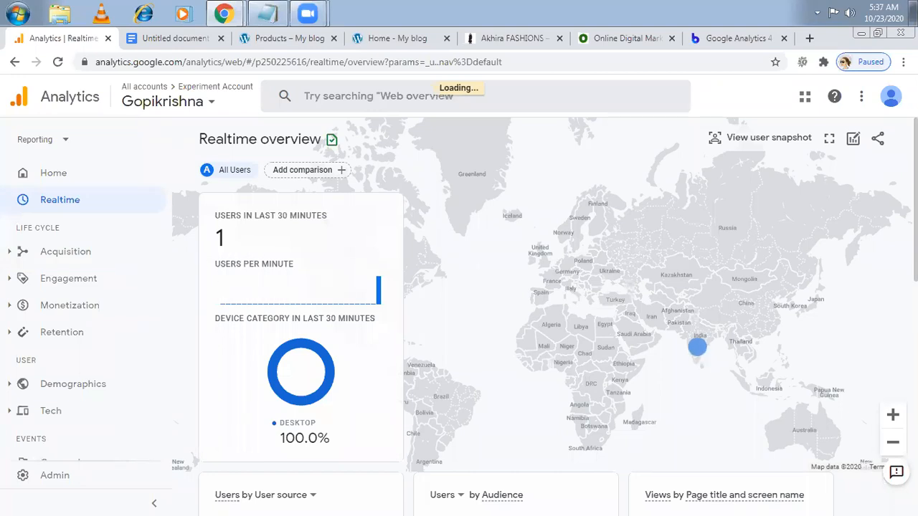
scroll(545, 316, "down", 2)
scroll(701, 459, "down", 1)
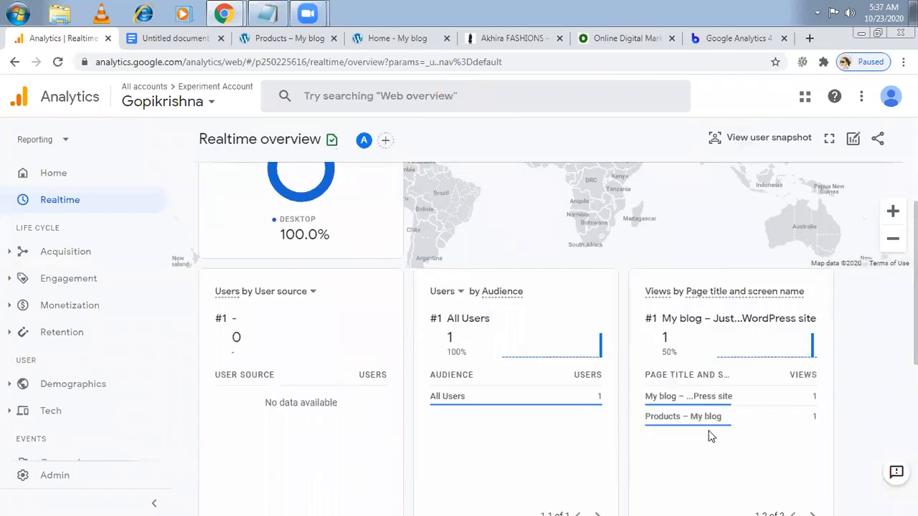
mouse_move(691, 417)
scroll(516, 337, "down", 2)
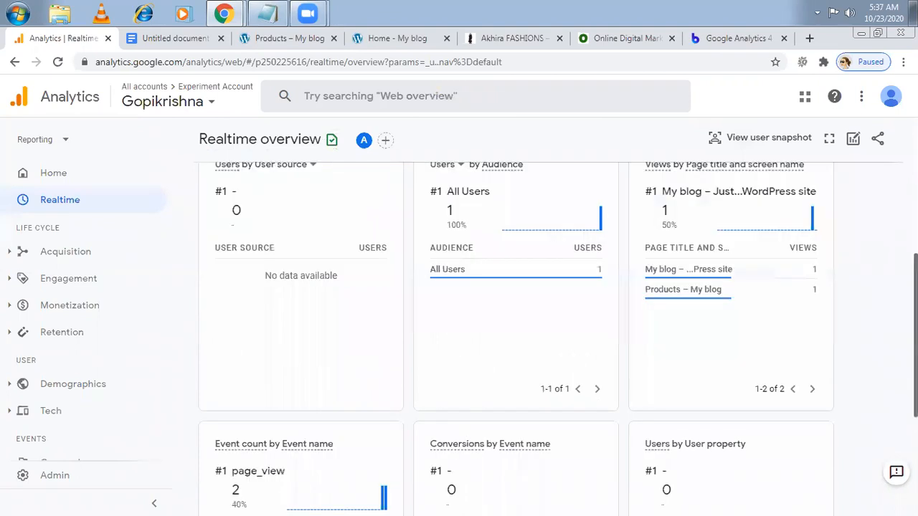
scroll(529, 486, "down", 2)
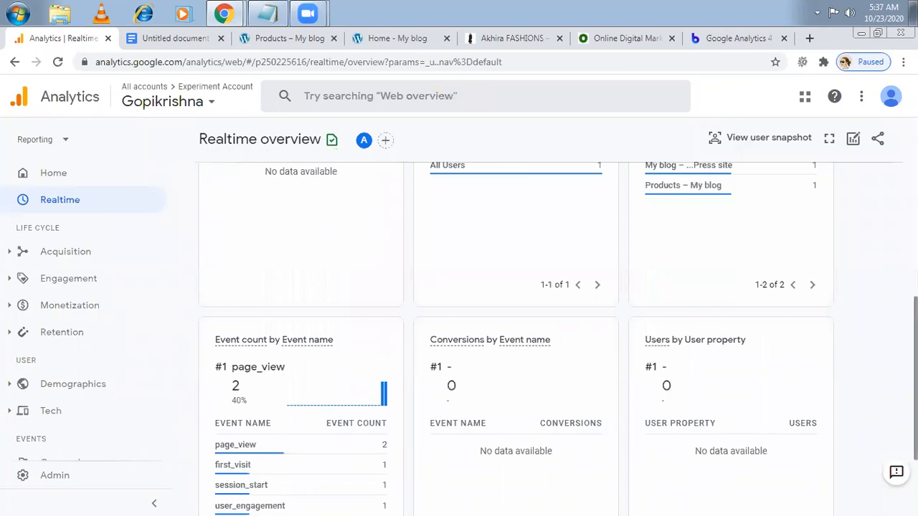
scroll(516, 337, "down", 1)
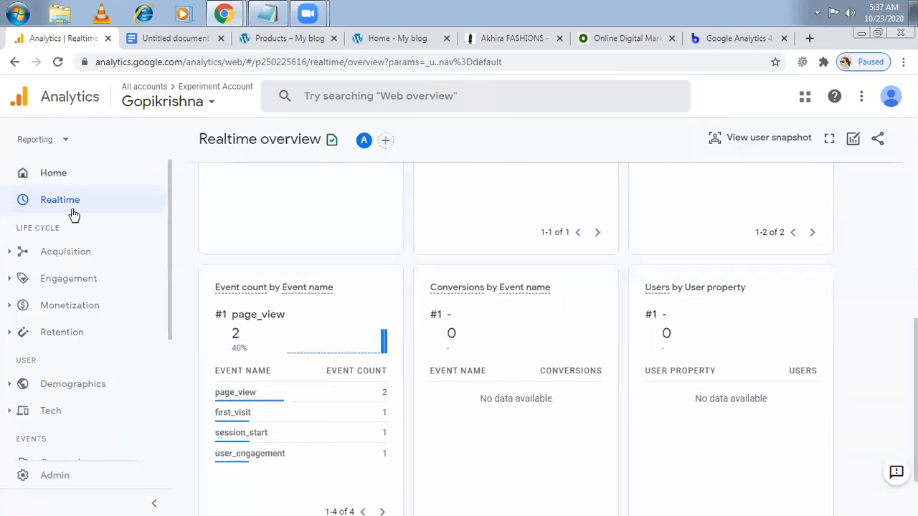
- Switch to the Notepad notes and highlight the second scenario, Both Google Analytics 4 & Universal Analytics UA, for review, then minimize the notes
left_click(267, 13)
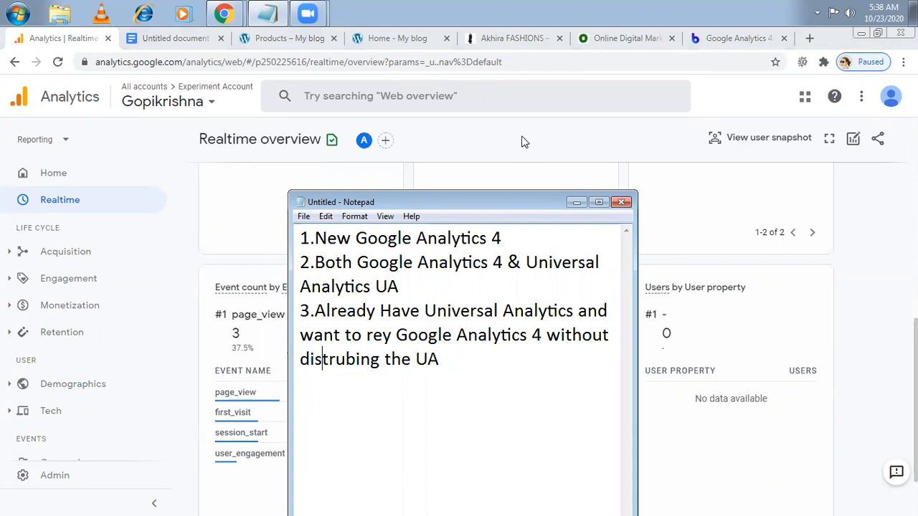
left_click_drag(404, 284, 356, 263)
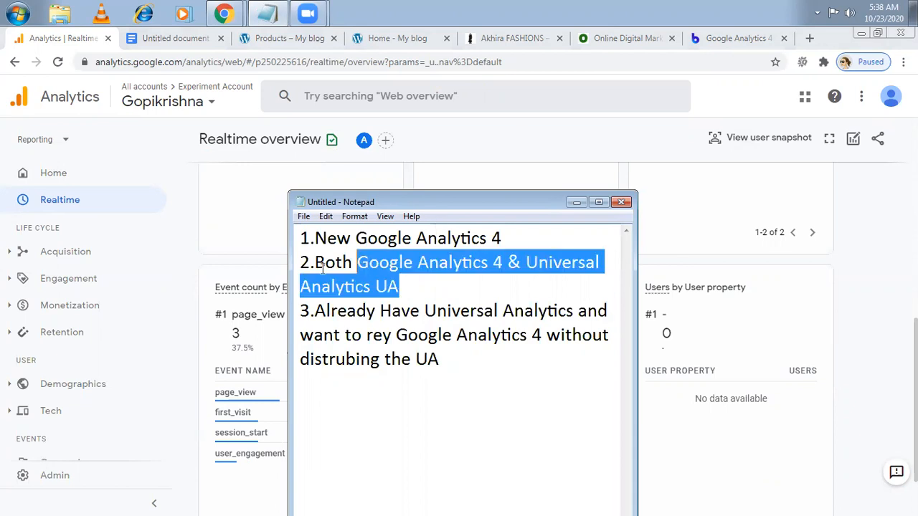
left_click(304, 264, "shift")
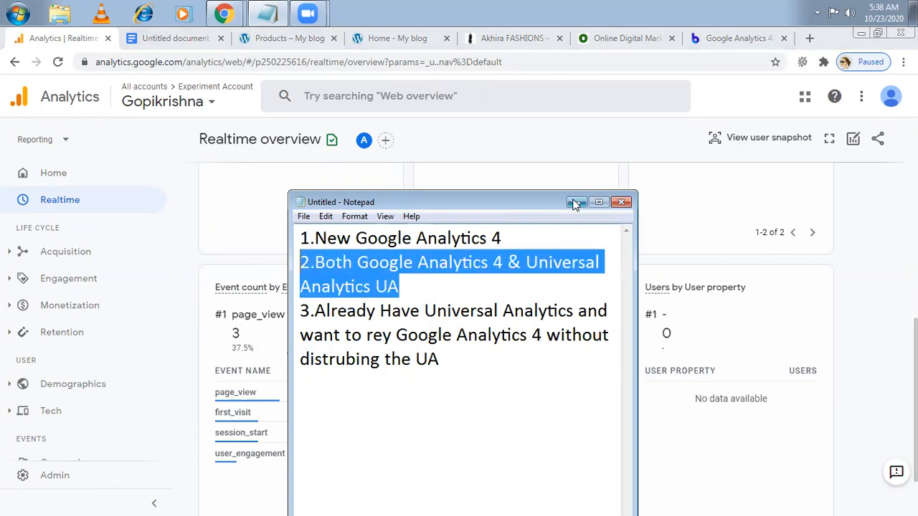
left_click(406, 291)
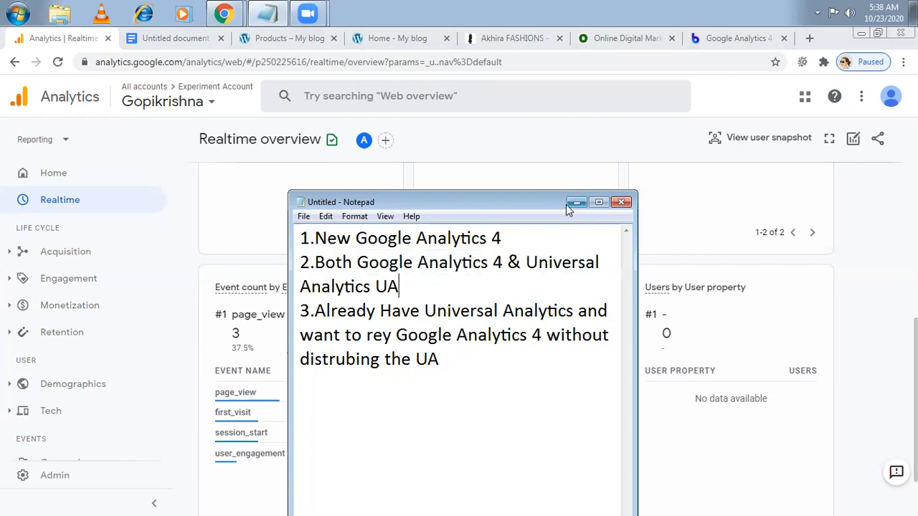
left_click(280, 43)
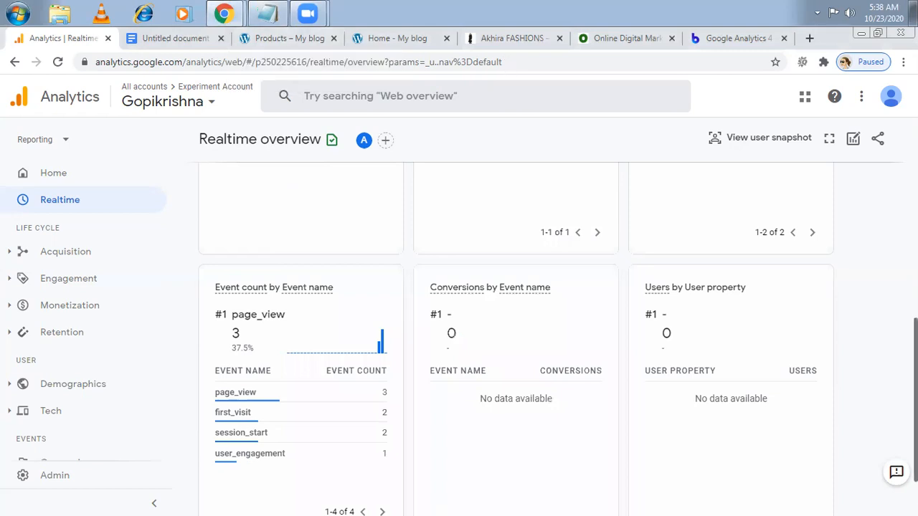
- Close the blog's Shop page in the browser
left_click_drag(915, 400, 916, 200)
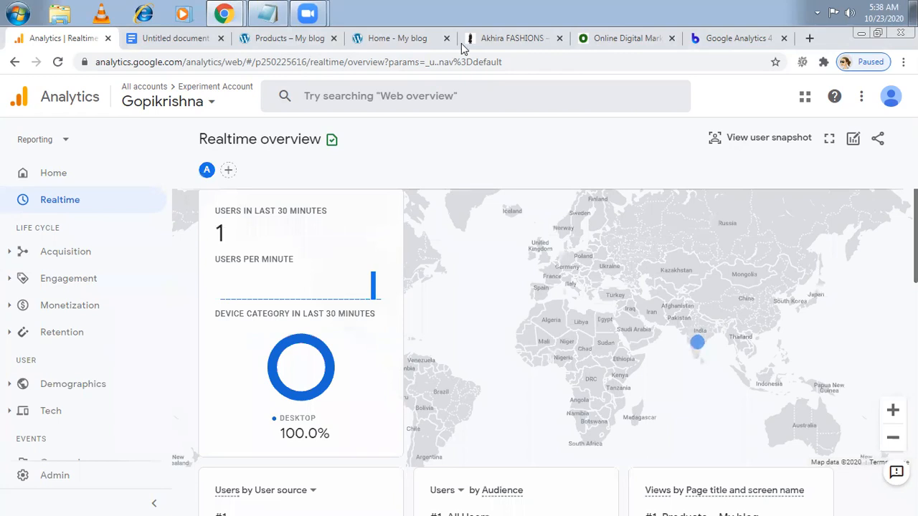
left_click(317, 40)
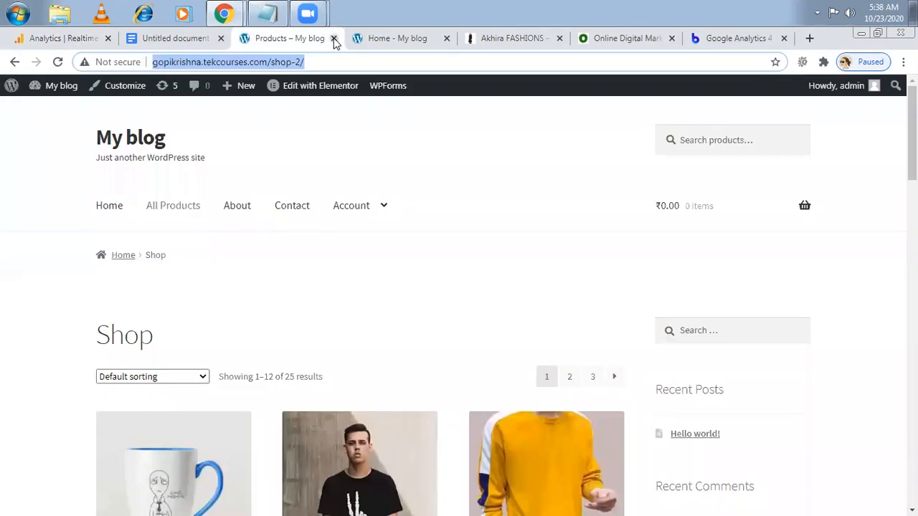
left_click(333, 39)
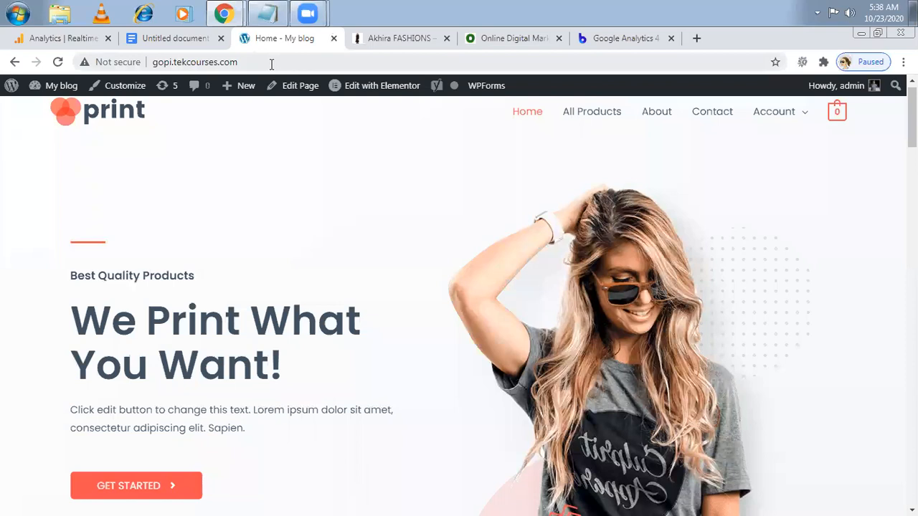
- Start creating a new property under Experiment Account in the Analytics administration
left_click(41, 40)
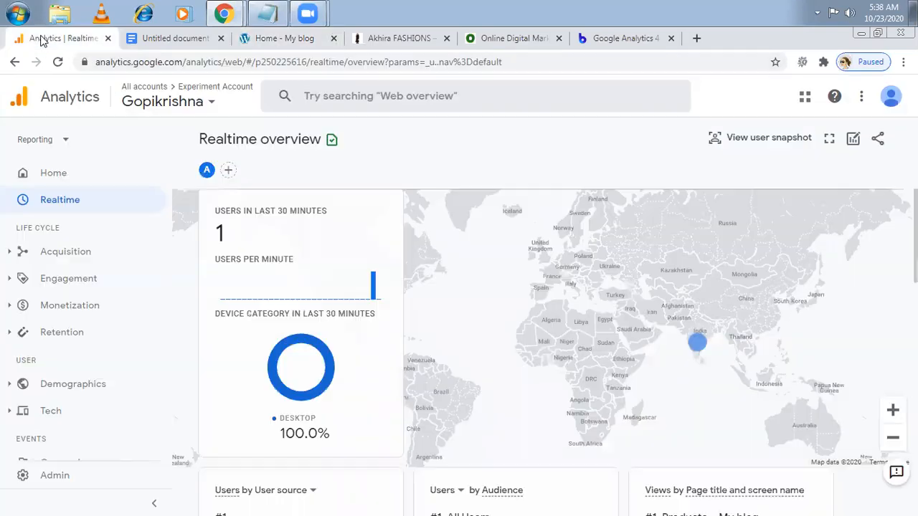
left_click(56, 475)
left_click(64, 480)
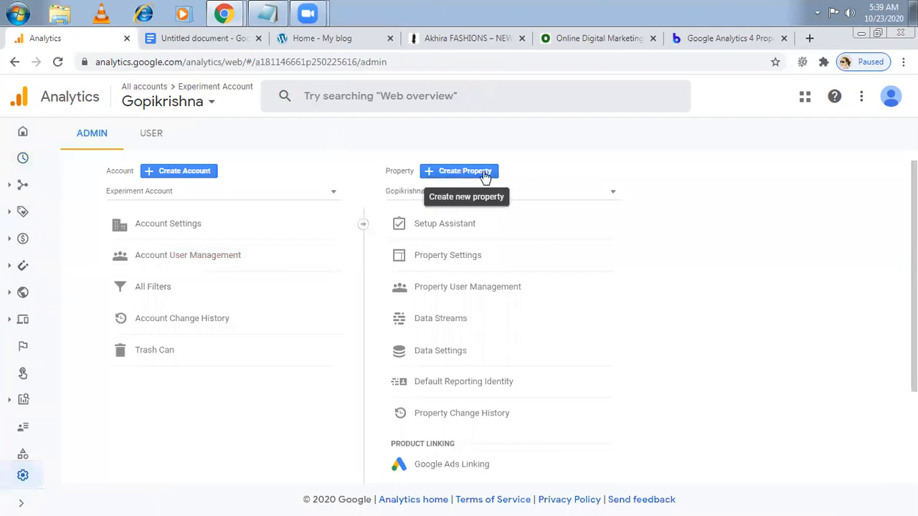
left_click(486, 175)
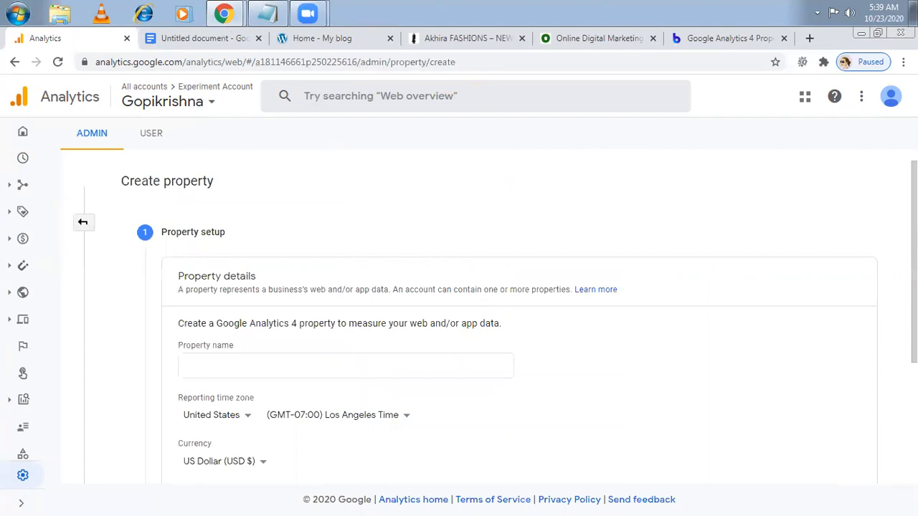
- Review the property details form and fill in the new property's name
left_click_drag(914, 261, 914, 309)
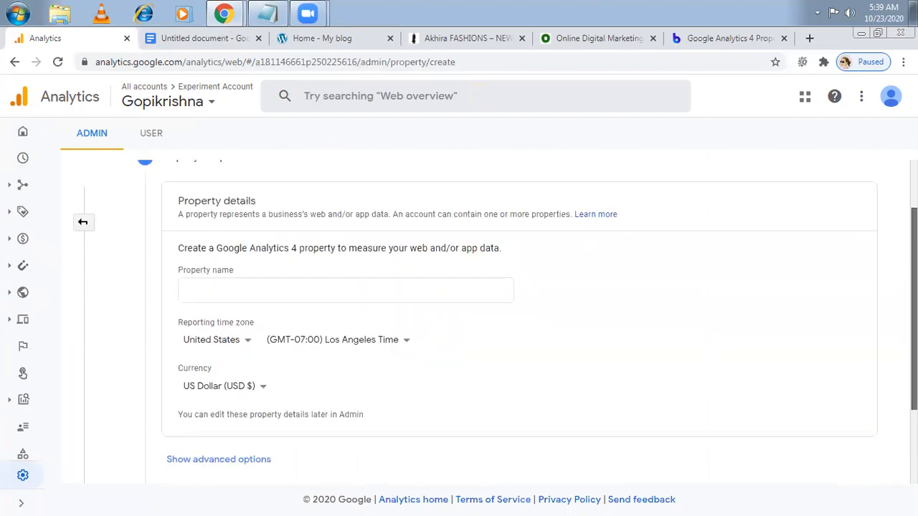
left_click_drag(914, 309, 915, 368)
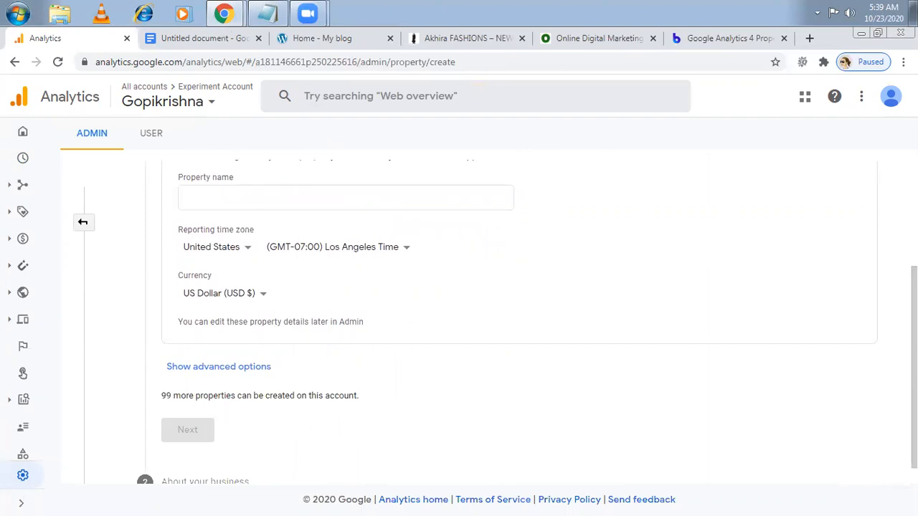
scroll(502, 315, "up", 1)
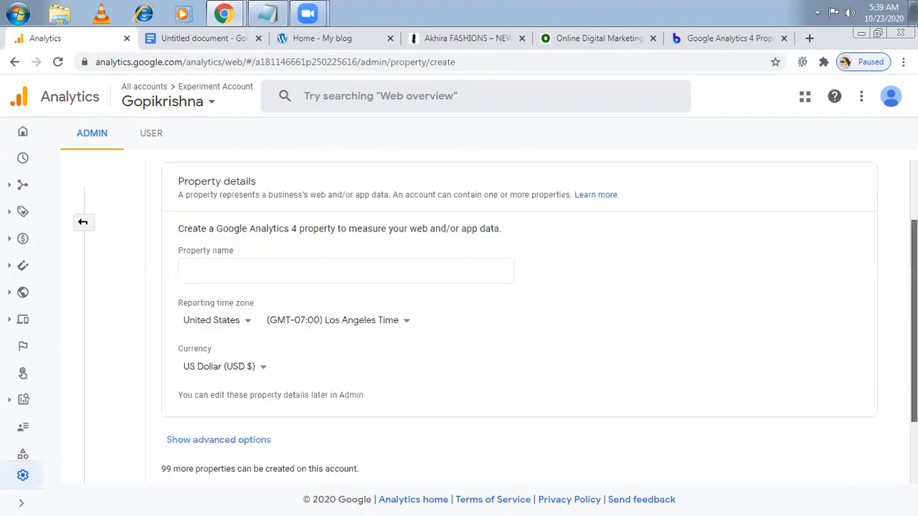
scroll(502, 316, "up", 1)
left_click(244, 347)
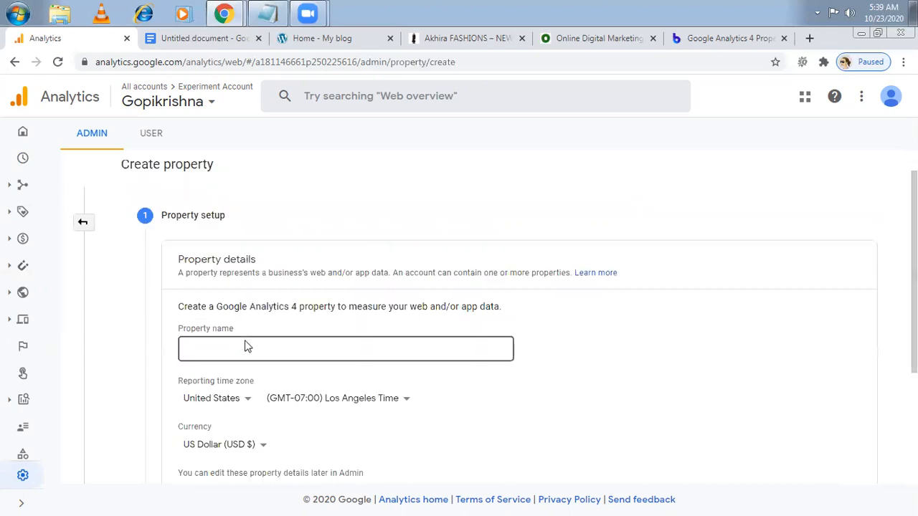
left_click(245, 346)
type("G")
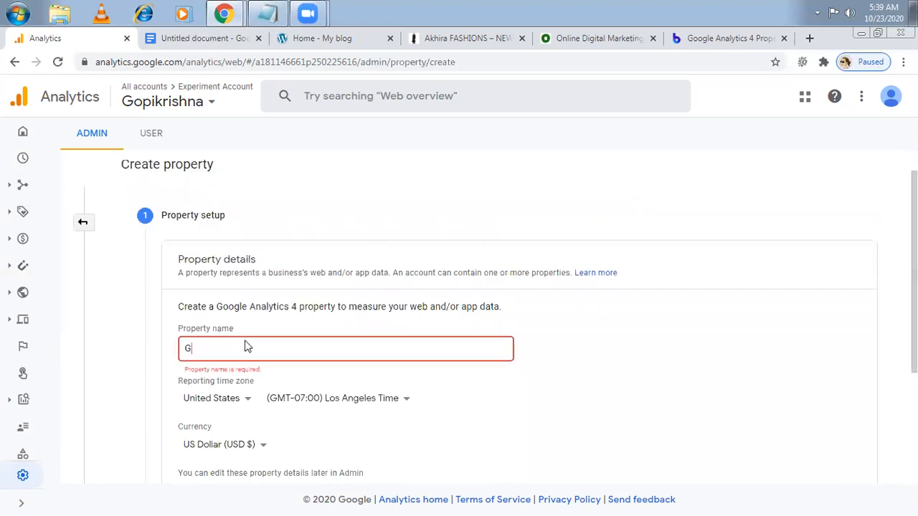
type("opi")
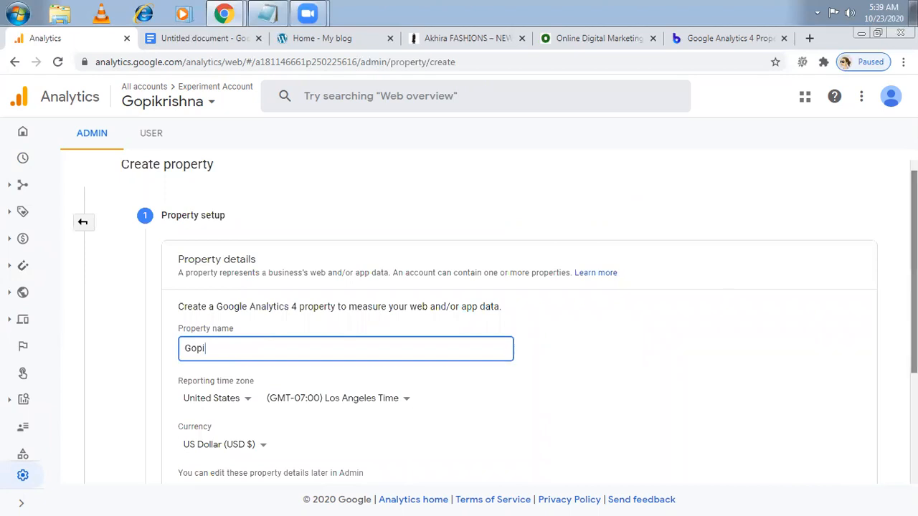
- Reveal the advanced options of the property setup and enable Create a Universal Analytics property
scroll(488, 316, "down", 1)
scroll(487, 316, "down", 1)
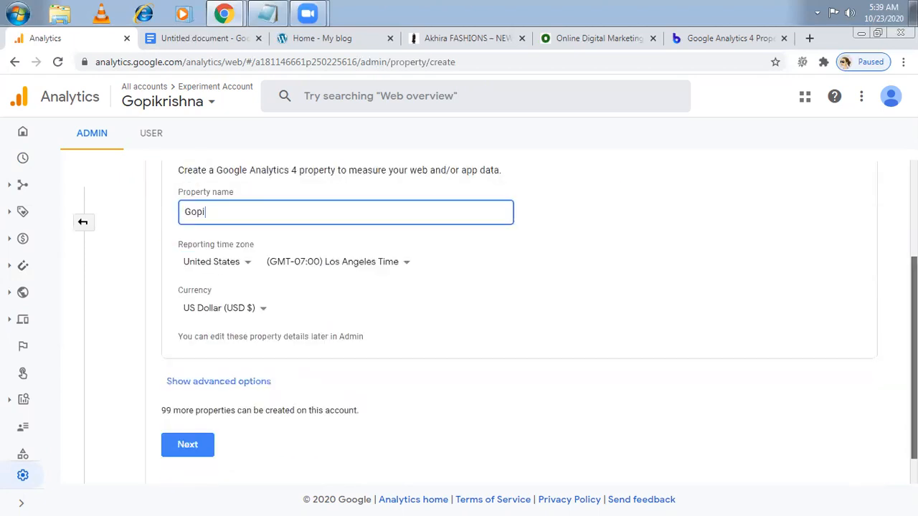
mouse_move(914, 298)
left_mouse_down()
mouse_move(914, 281)
mouse_move(915, 309)
left_mouse_up()
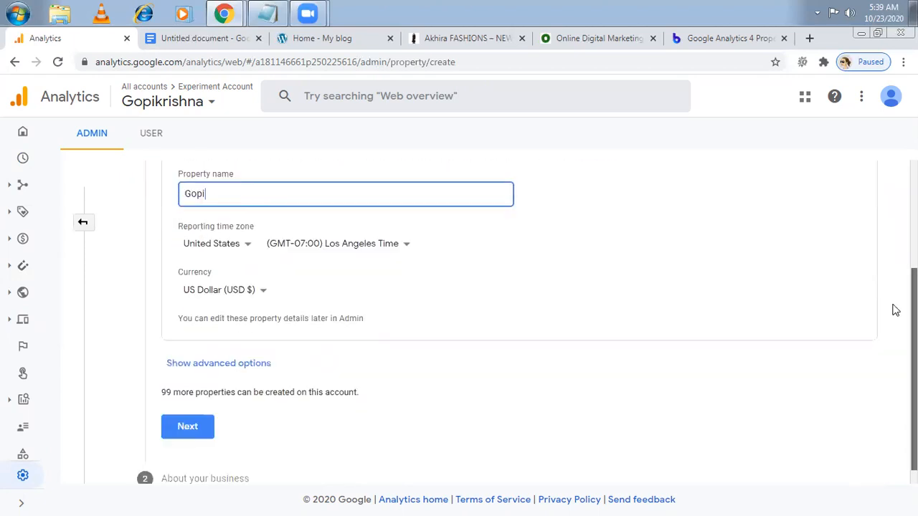
scroll(225, 383, "down", 1)
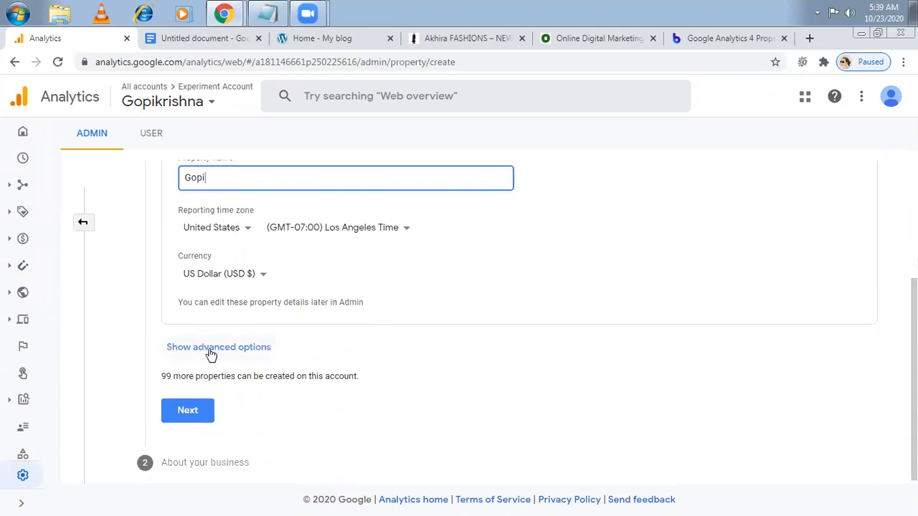
left_click(211, 349)
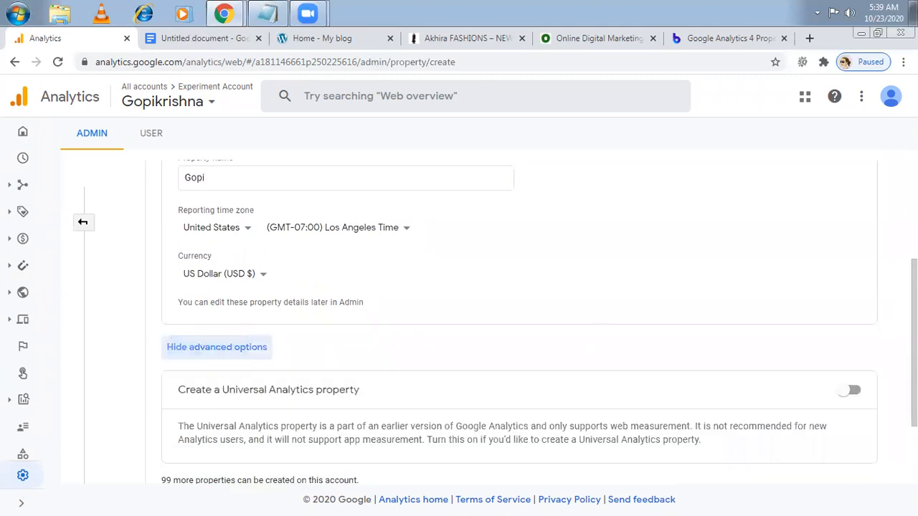
scroll(519, 316, "down", 1)
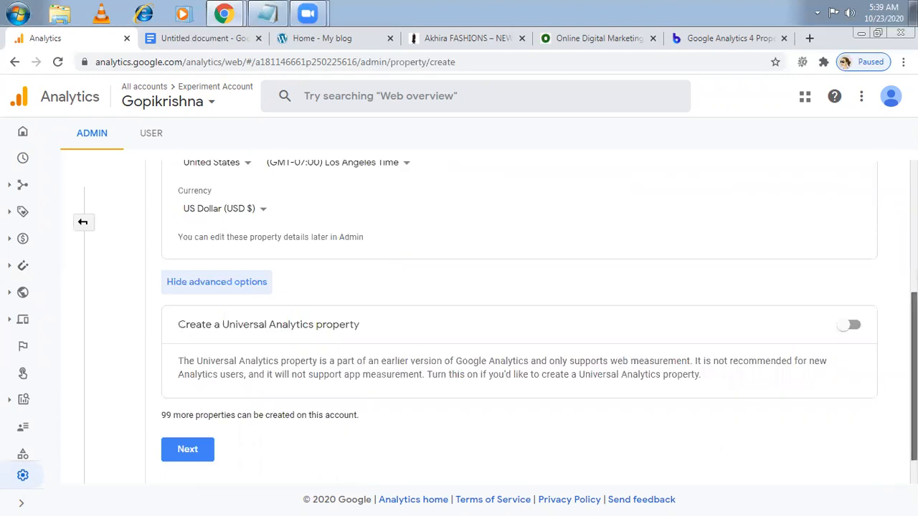
scroll(520, 322, "down", 1)
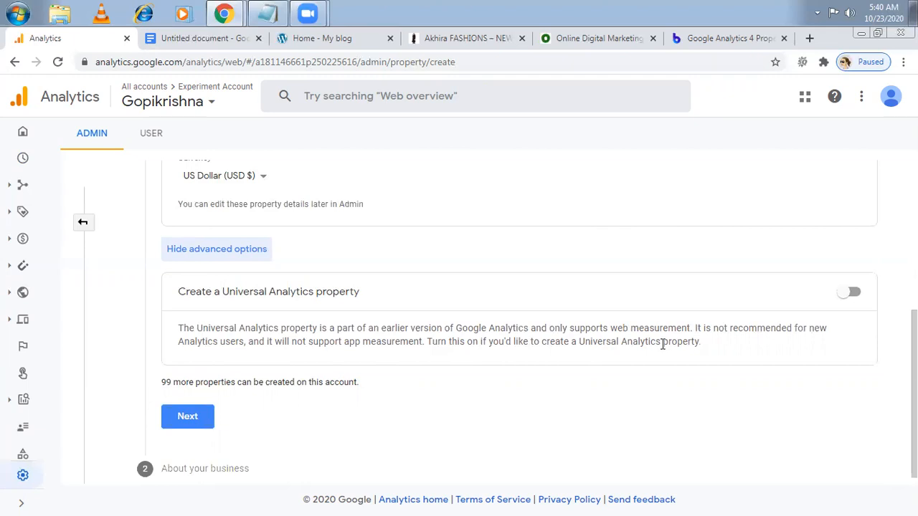
left_click(855, 292)
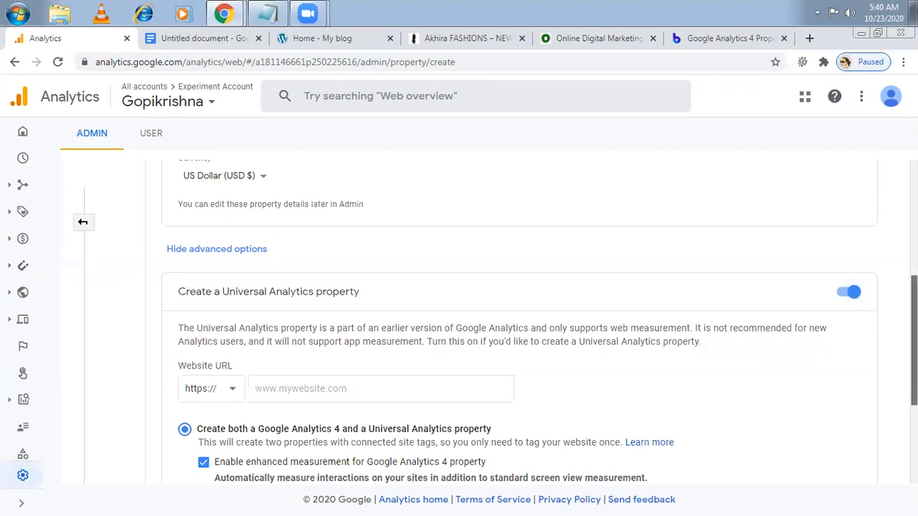
- Copy the web address of the My blog home page for the Universal Analytics property's website URL
scroll(519, 316, "down", 1)
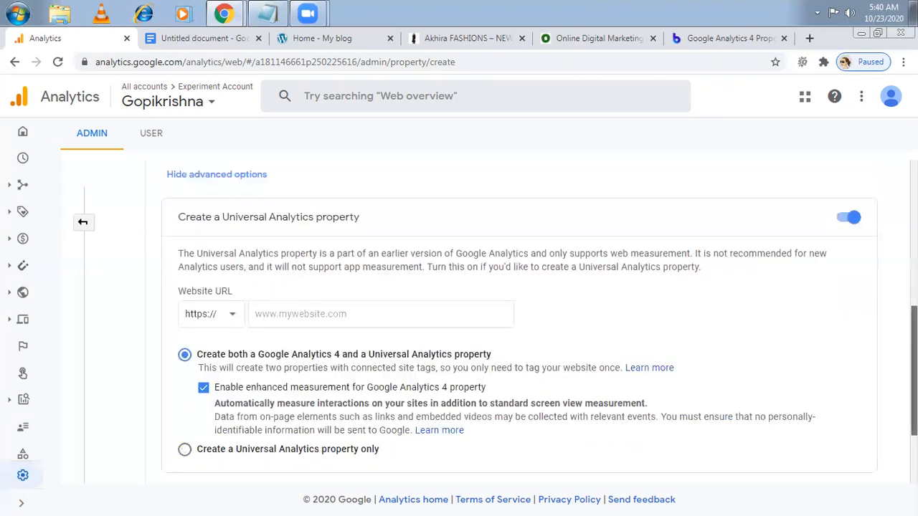
left_click(300, 38)
left_click(243, 61)
key("ctrl+c")
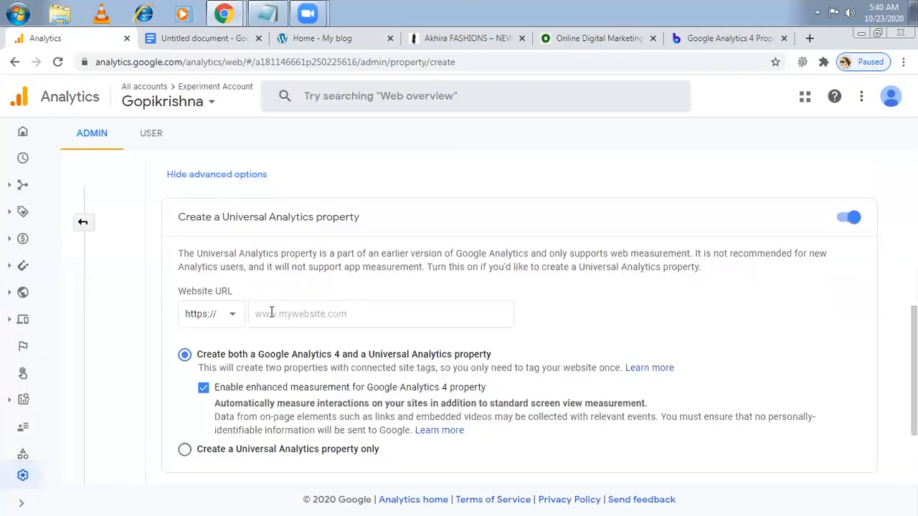
left_click(271, 313)
key("ctrl+v")
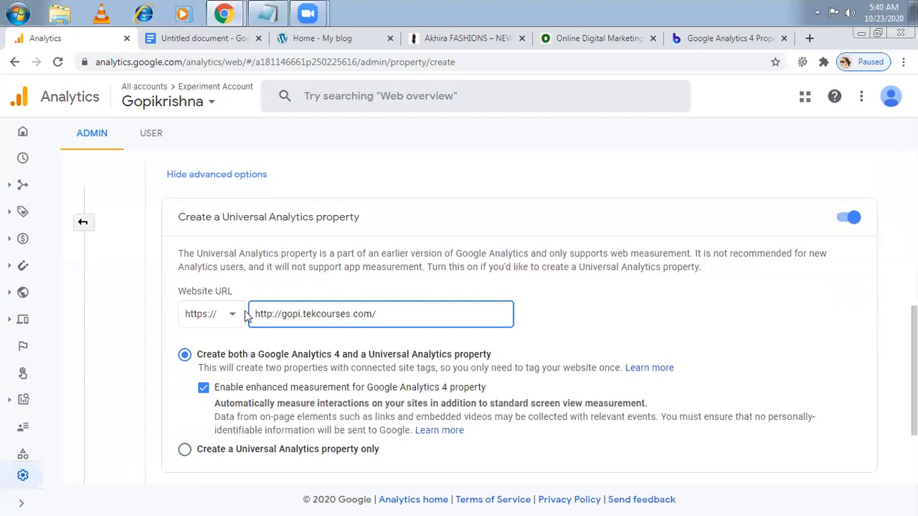
left_click(235, 318)
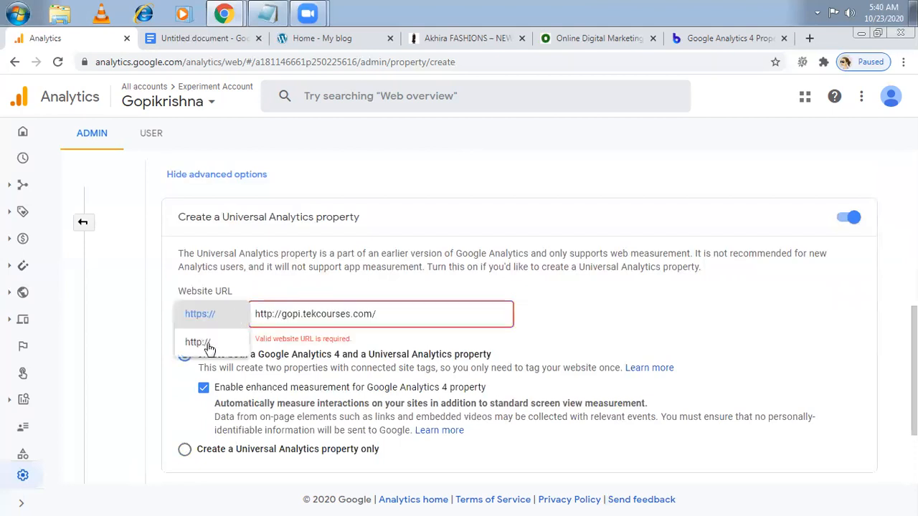
left_click(280, 313)
left_click(281, 313)
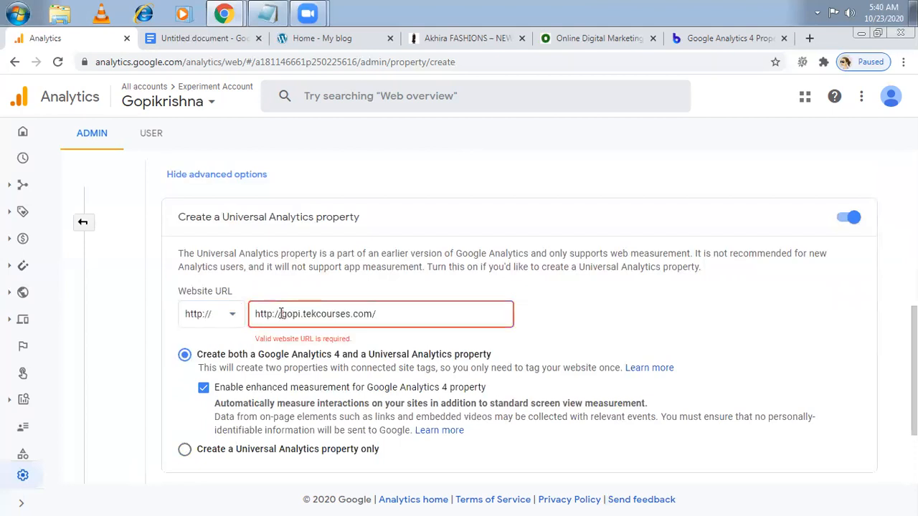
key("BackSpace")
key("BackSpace")
key("BackSpace")
key("BackSpace")
key("BackSpace")
key("BackSpace")
key("BackSpace")
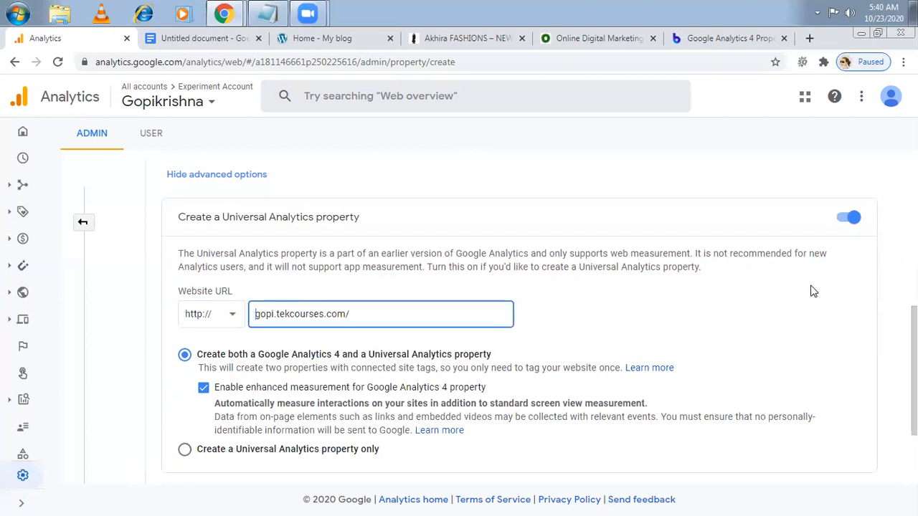
left_click_drag(915, 371, 914, 397)
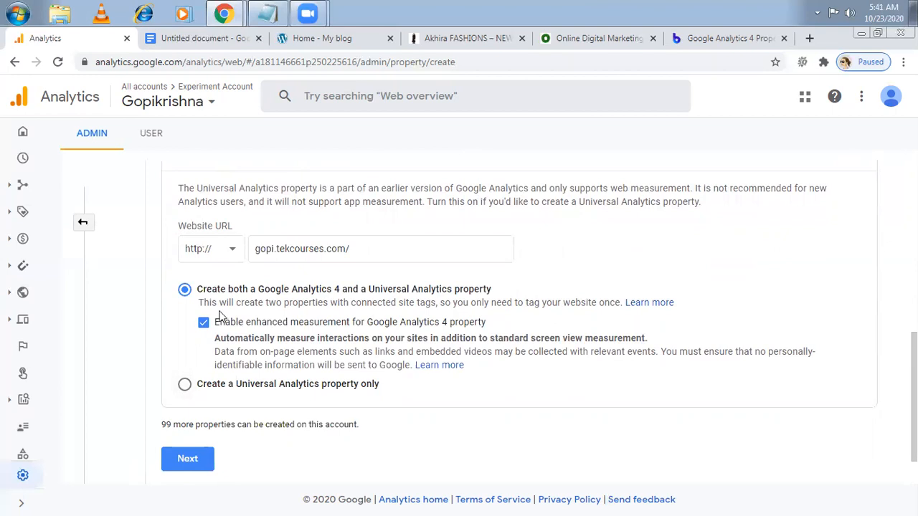
left_click(189, 466)
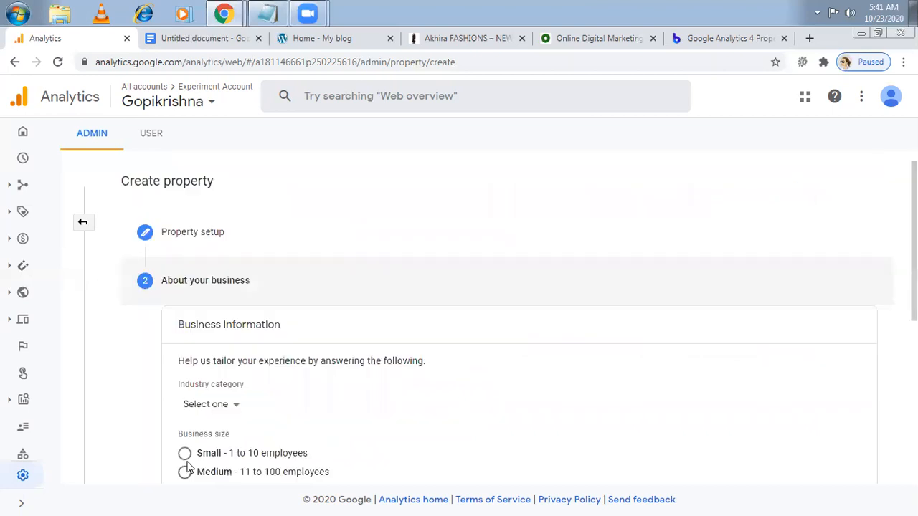
- Set the industry category to Shopping and the business size to Small - 1 to 10 employees
left_click(233, 412)
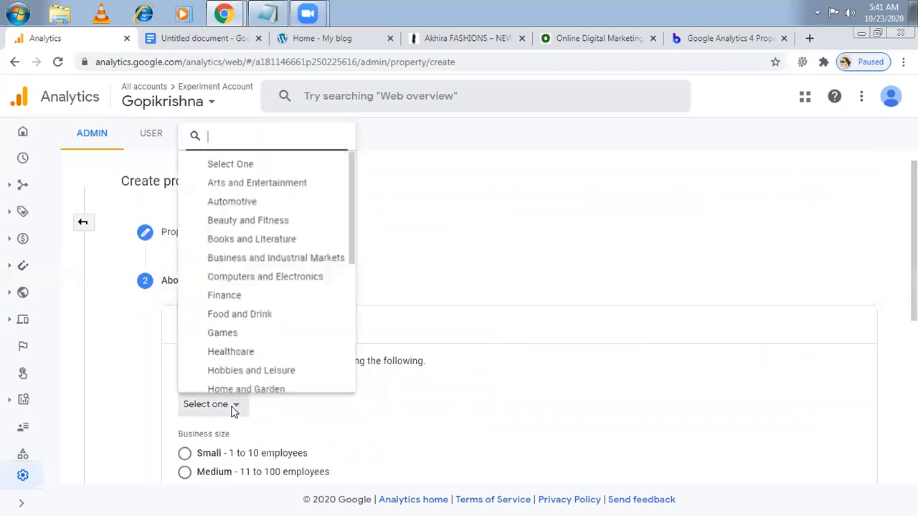
scroll(339, 315, "down", 2)
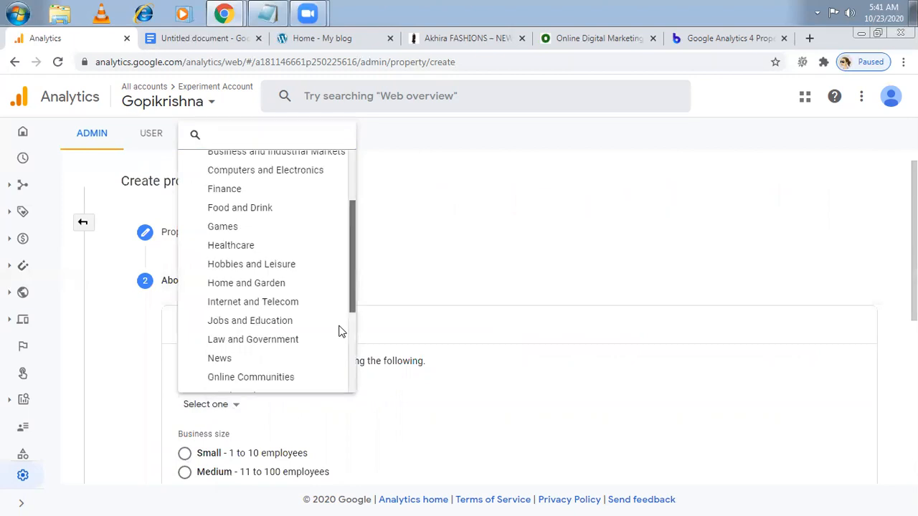
scroll(340, 344, "down", 3)
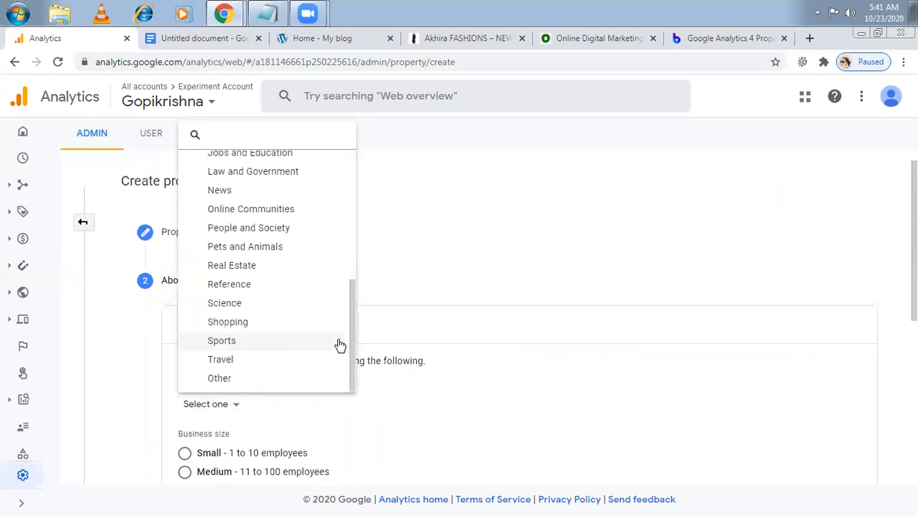
left_click(260, 322)
left_click(185, 453)
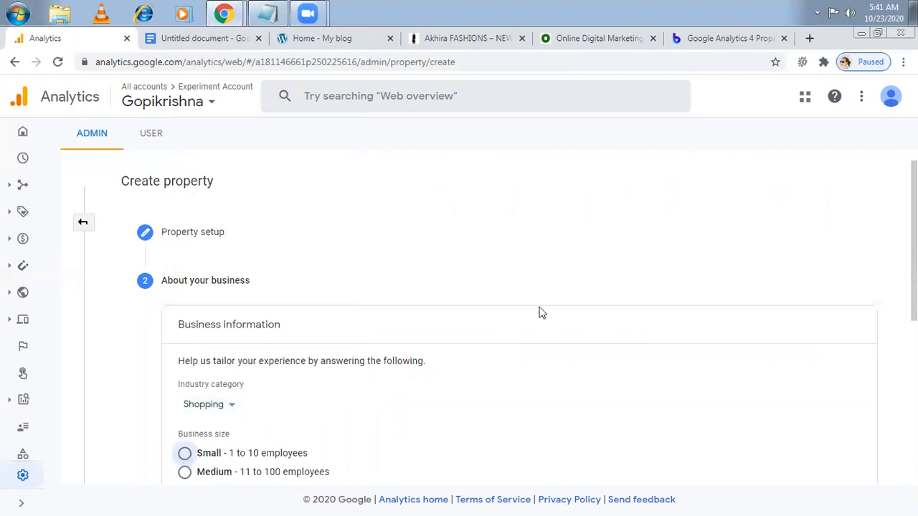
- Select Increase my conversions and Analyze my online sales as the intended uses, and create the property
scroll(459, 322, "down", 3)
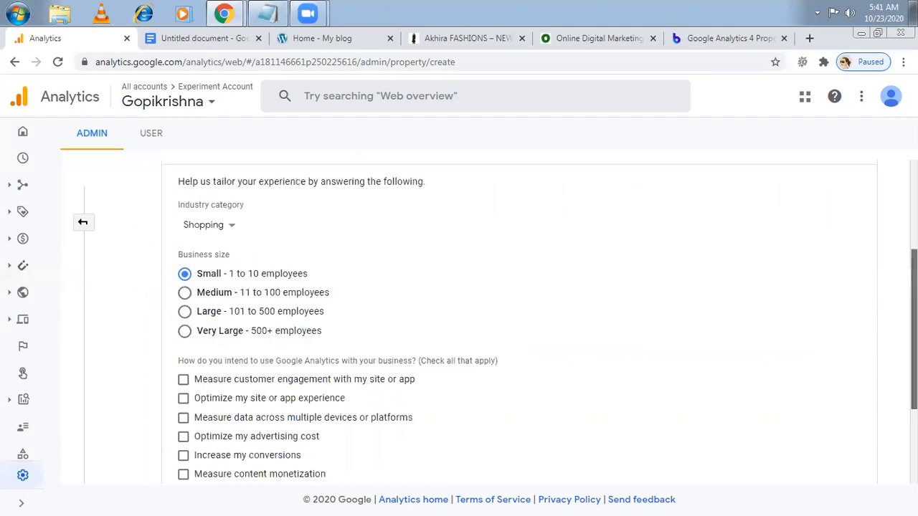
scroll(184, 389, "down", 1)
scroll(183, 423, "down", 1)
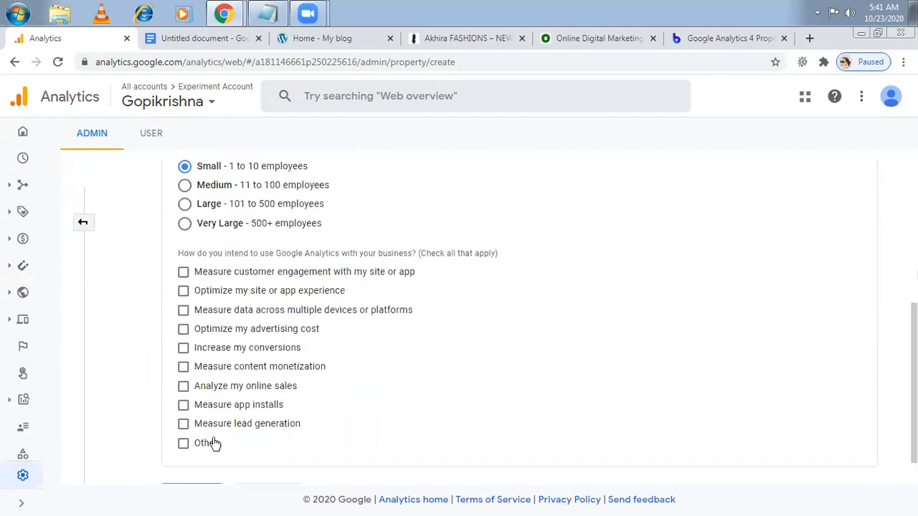
left_click(183, 425)
left_click(184, 348)
left_click(185, 388)
left_click(185, 426)
scroll(538, 323, "down", 1)
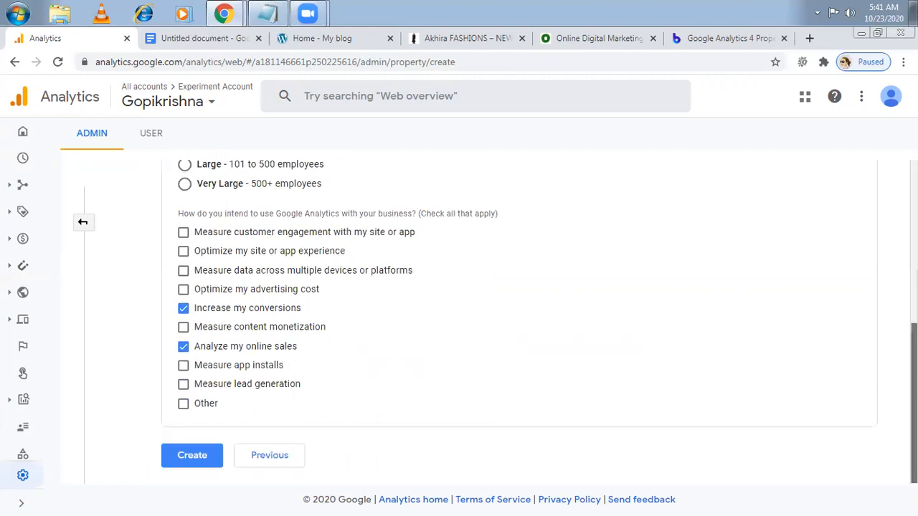
left_click(188, 457)
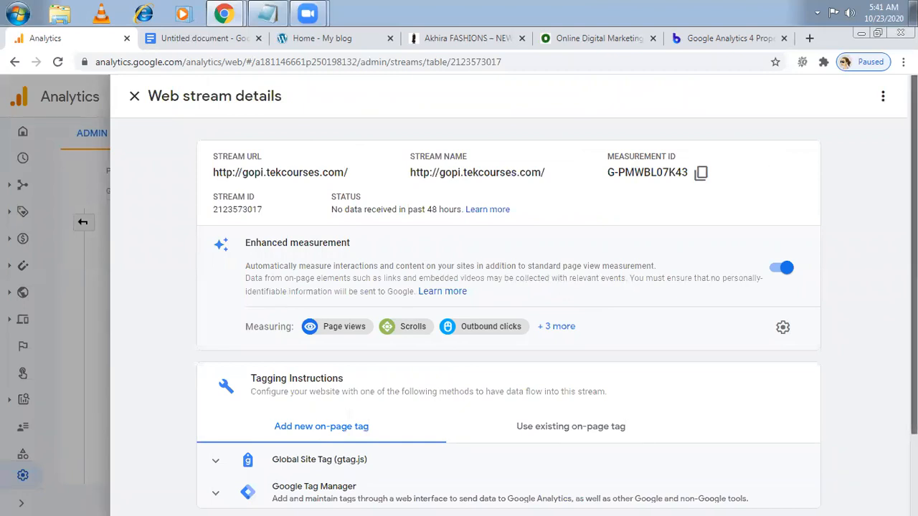
- Copy the new web stream's Global Site Tag (gtag.js) code and add it to the My blog theme's header.php in WordPress
scroll(514, 296, "down", 1)
scroll(508, 296, "down", 1)
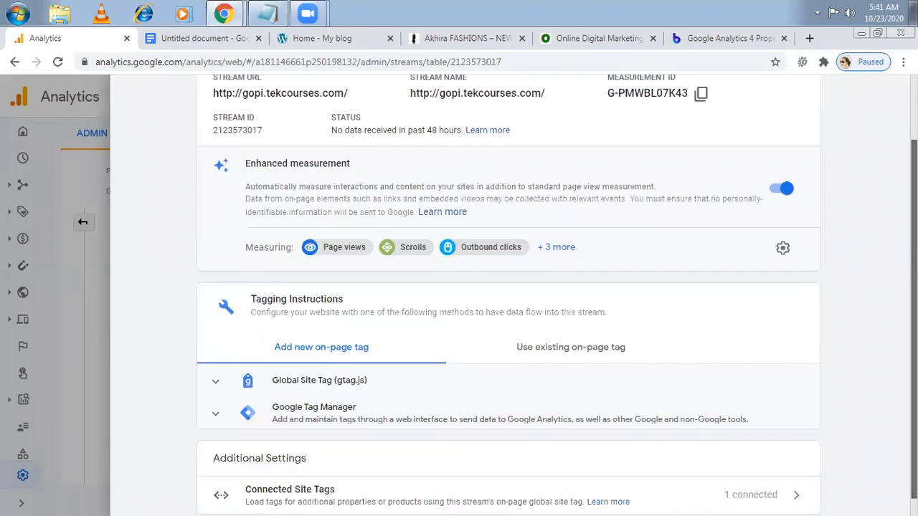
scroll(509, 295, "down", 1)
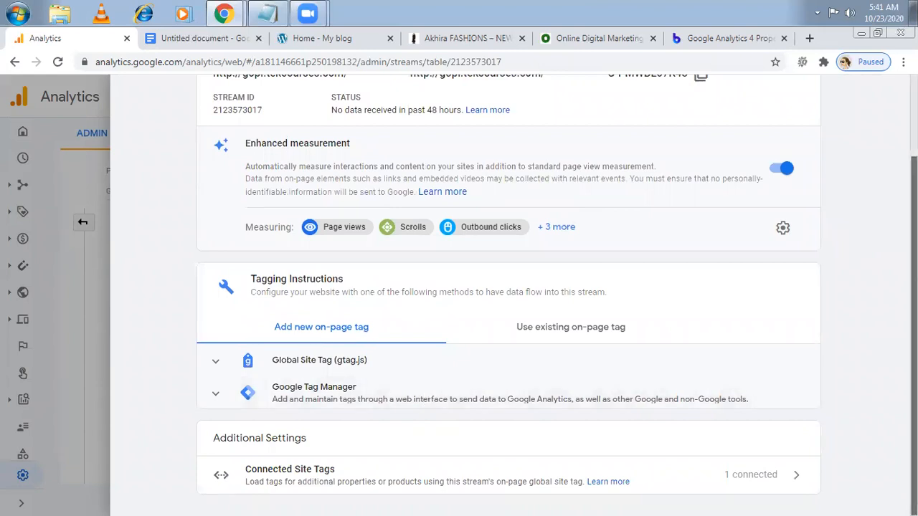
left_click(215, 364)
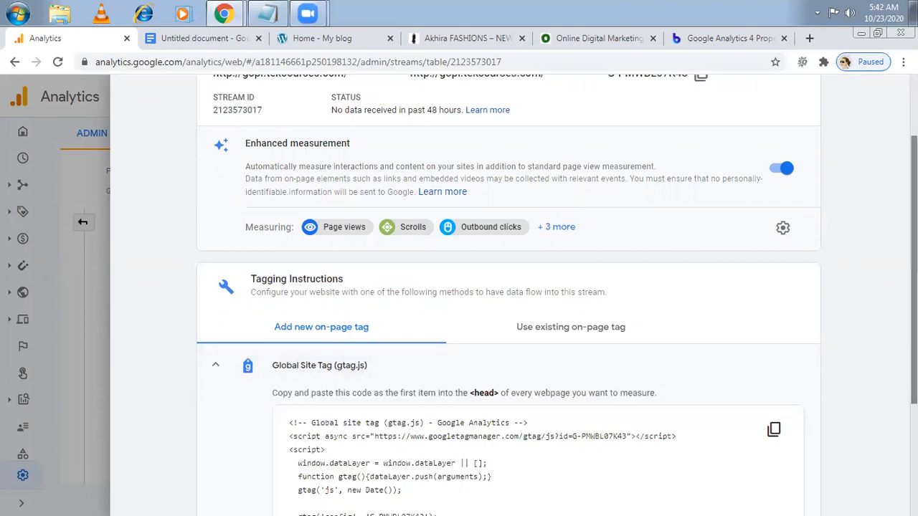
scroll(765, 306, "down", 2)
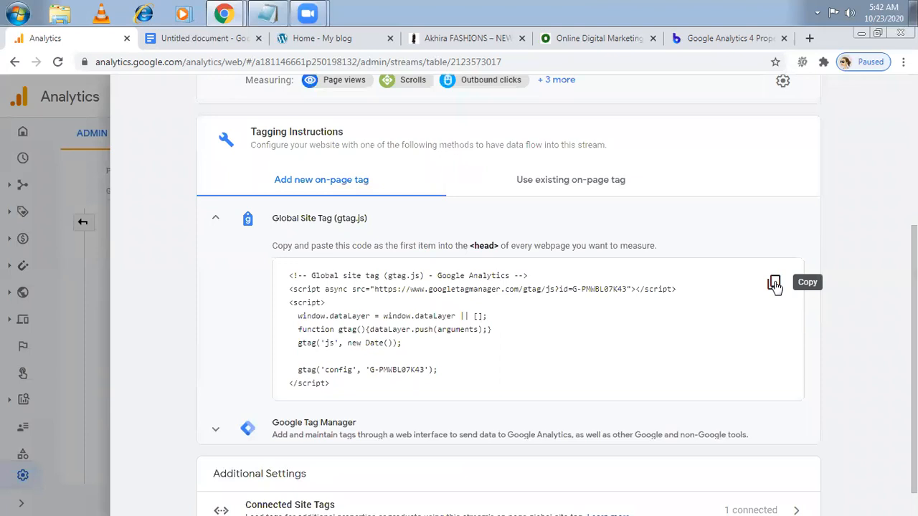
left_click(331, 38)
left_click(55, 116)
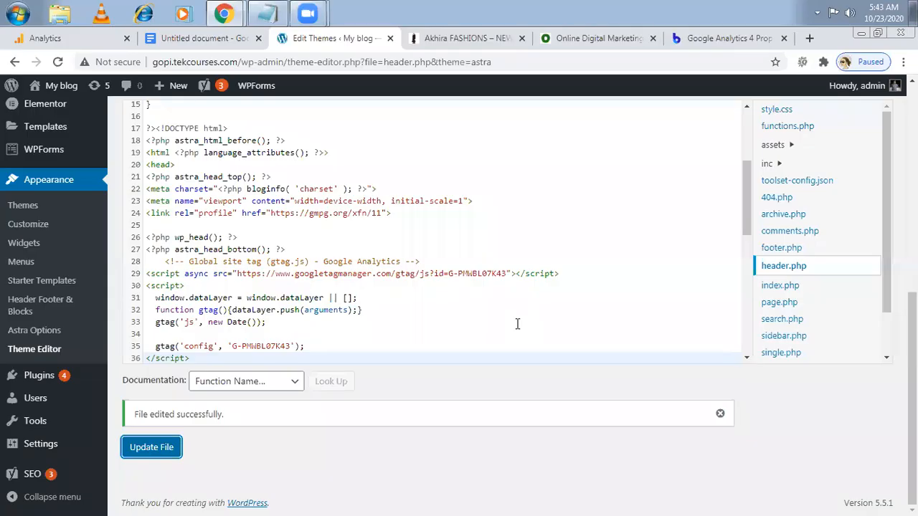
- Switch back to Analytics, close the web stream details and return to the full administration overview
left_click(69, 42)
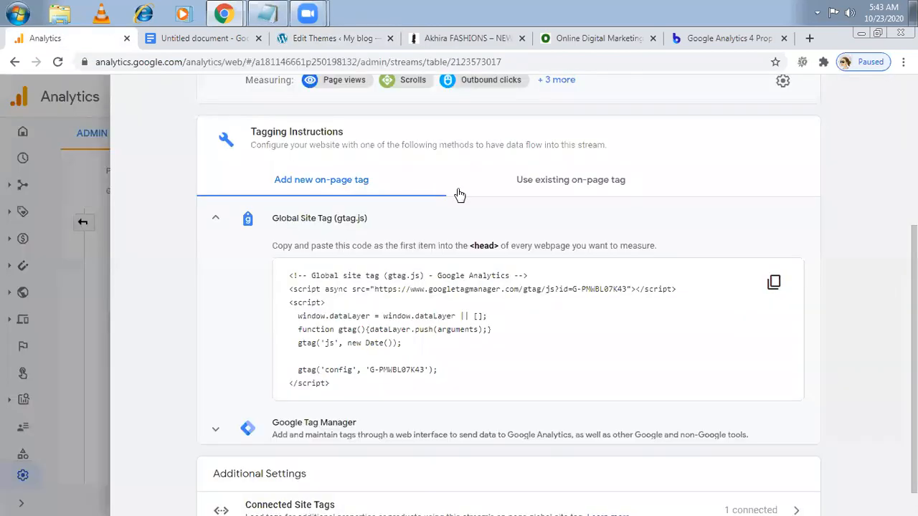
scroll(509, 294, "down", 1)
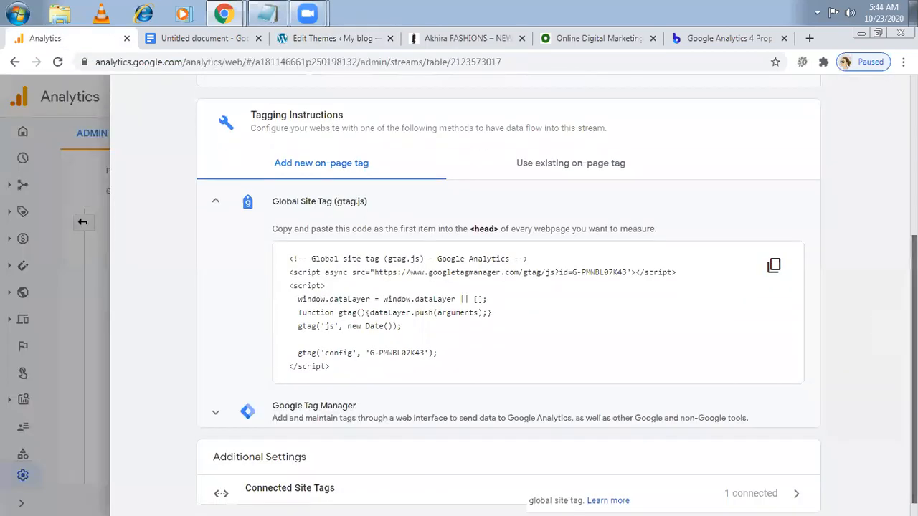
scroll(836, 119, "up", 3)
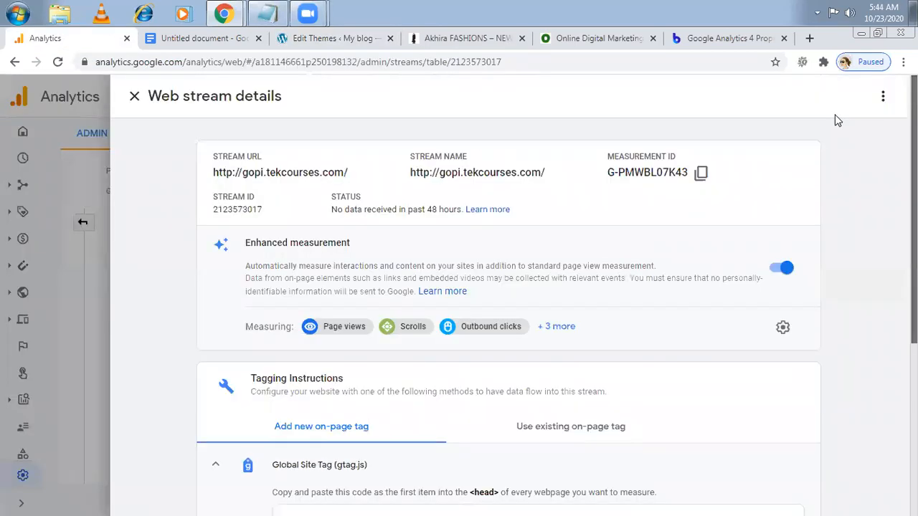
left_click(132, 99)
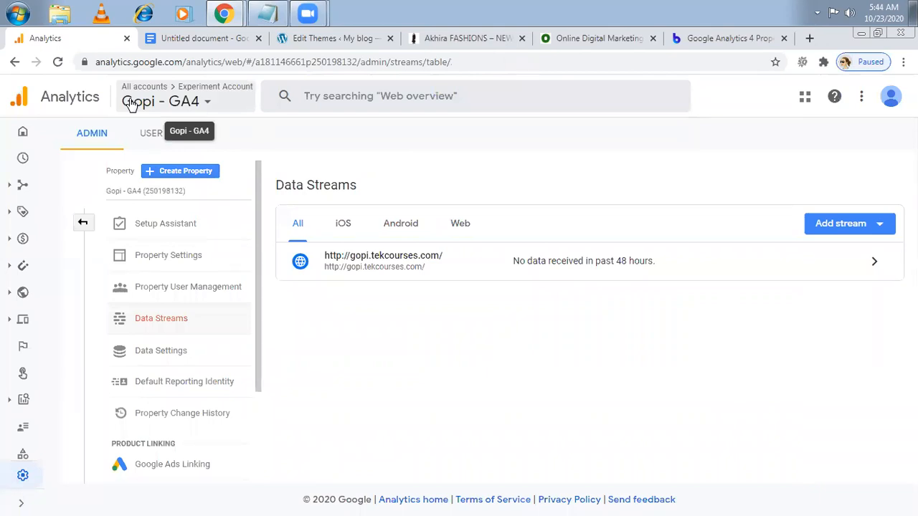
left_click(84, 224)
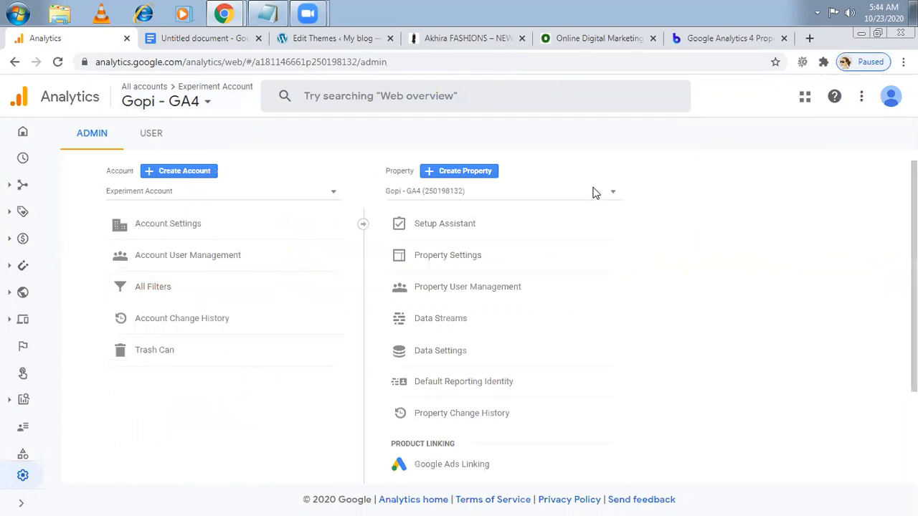
- Review the list of properties under Experiment Account
left_click(595, 191)
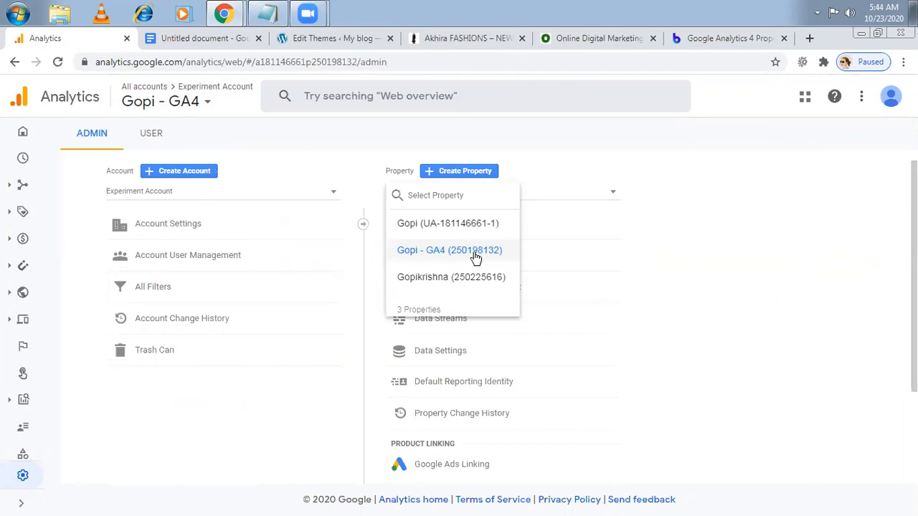
right_click(459, 226)
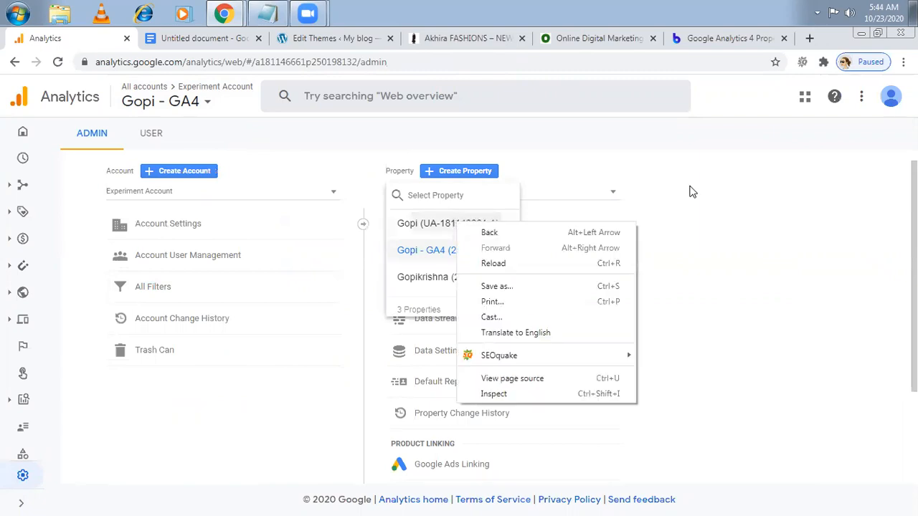
left_click(480, 159)
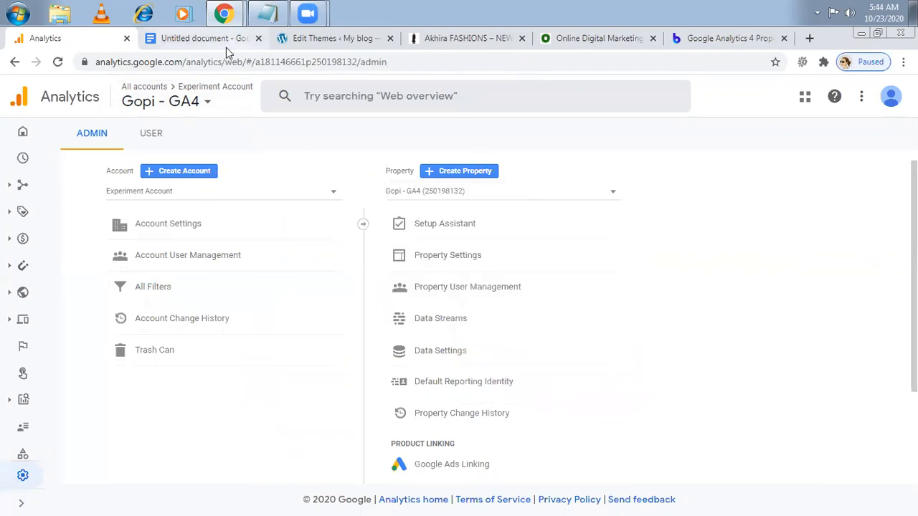
- Search Google for "google analytics" in a new browser tab and open Google Analytics there
left_click(809, 38)
type("goog")
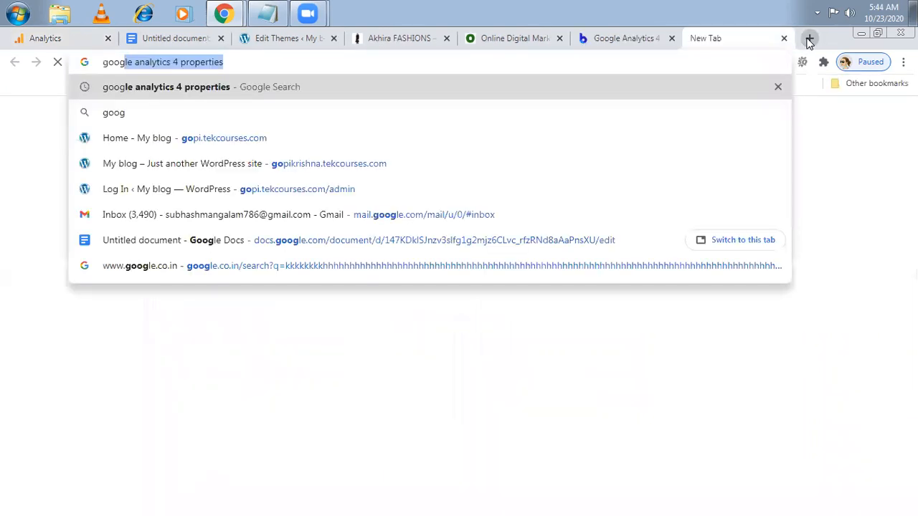
type("le analytics")
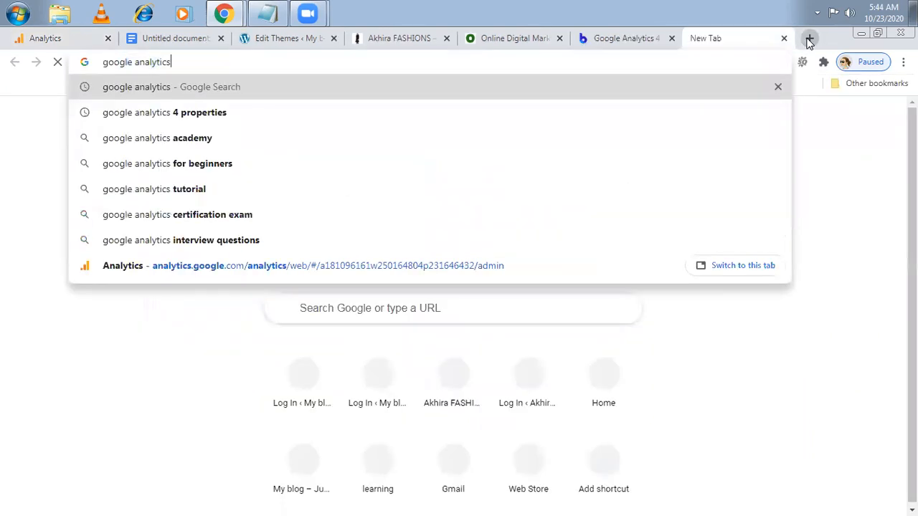
key("Return")
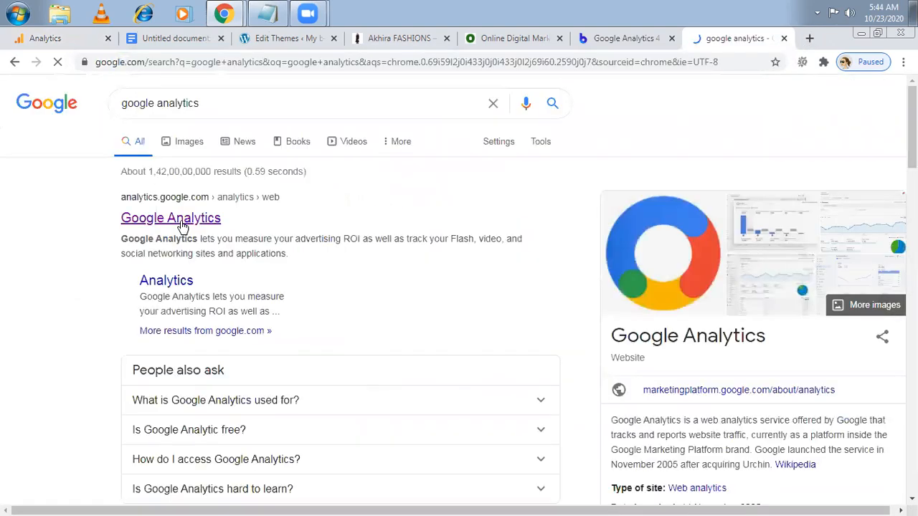
- Open the Realtime overview of the new GA4 property and examine its users, audience and page title views
left_click(63, 37)
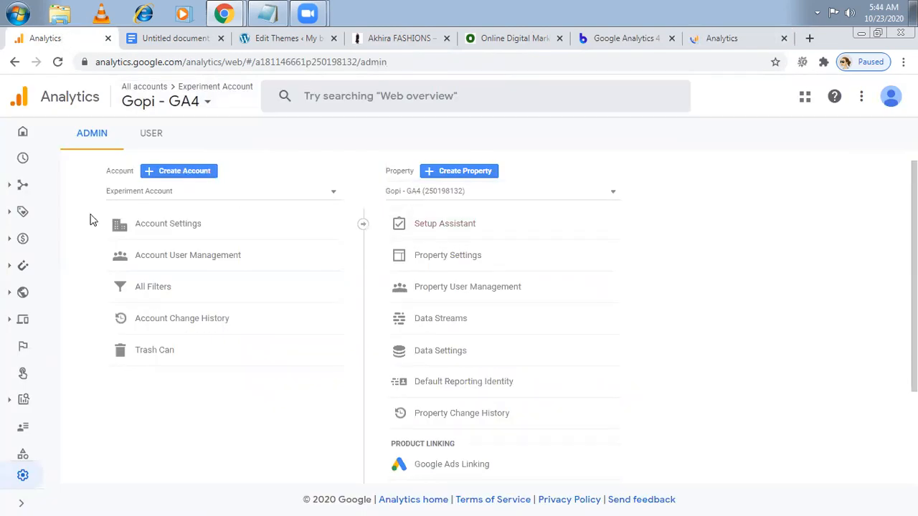
left_click(23, 162)
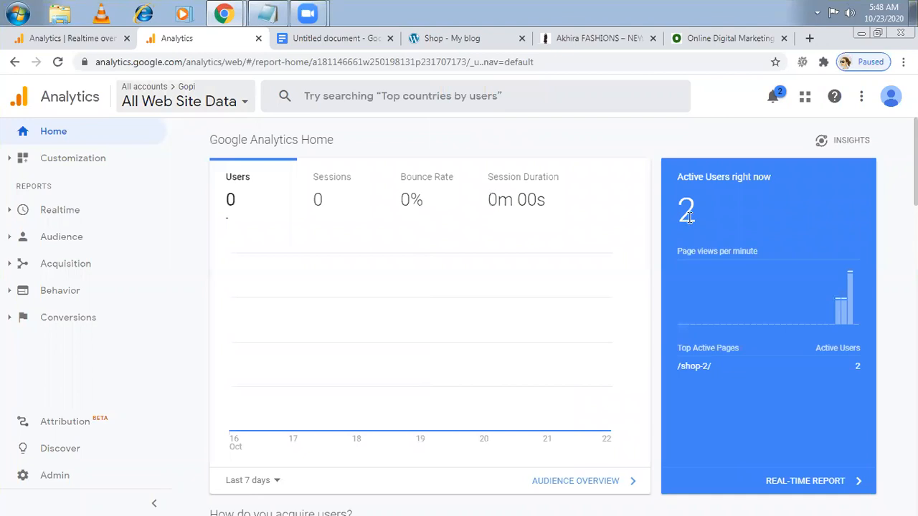
left_click(59, 40)
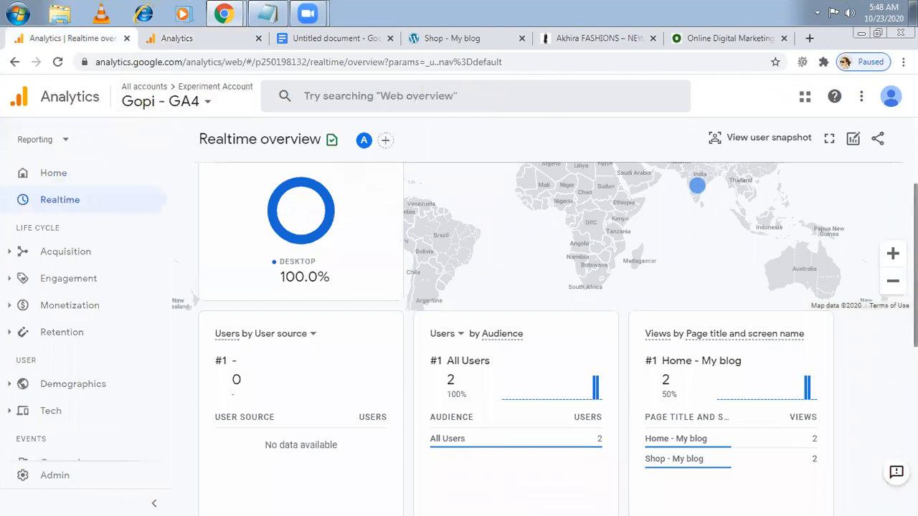
scroll(545, 318, "up", 1)
scroll(545, 317, "up", 2)
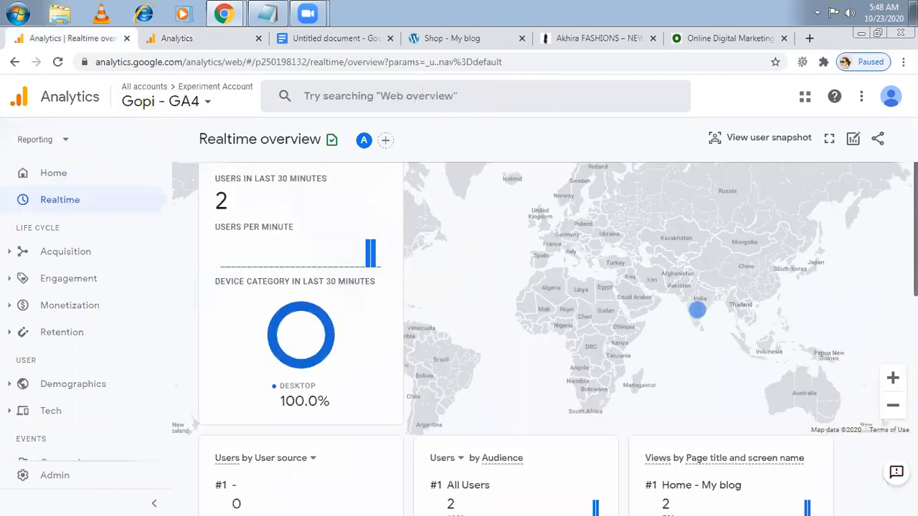
scroll(545, 318, "down", 3)
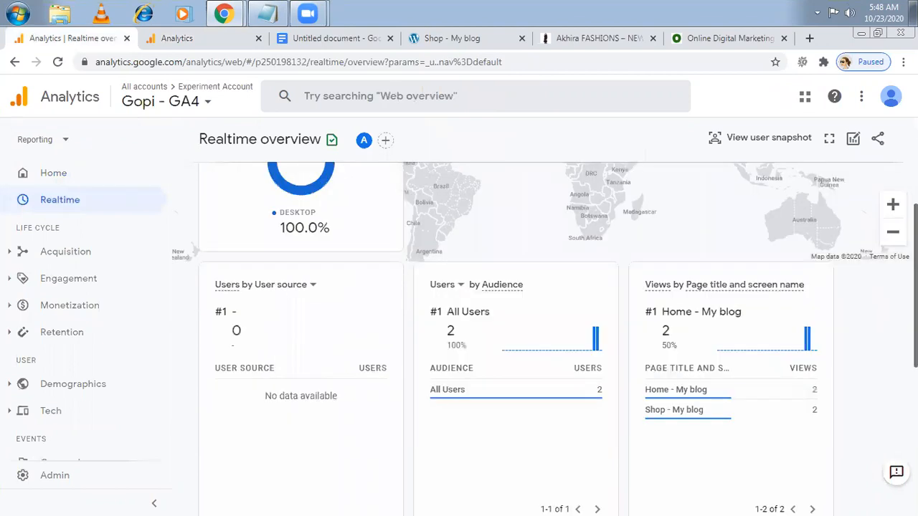
- Review the second scenario in the Notepad list, "Both Google Analytics 4 & Universal Analytics UA", and minimize the note
scroll(545, 318, "down", 1)
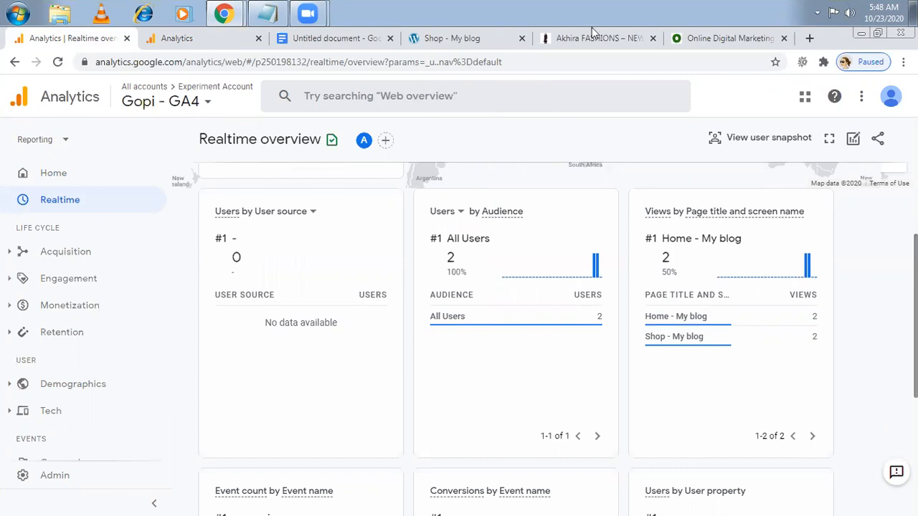
left_click(258, 10)
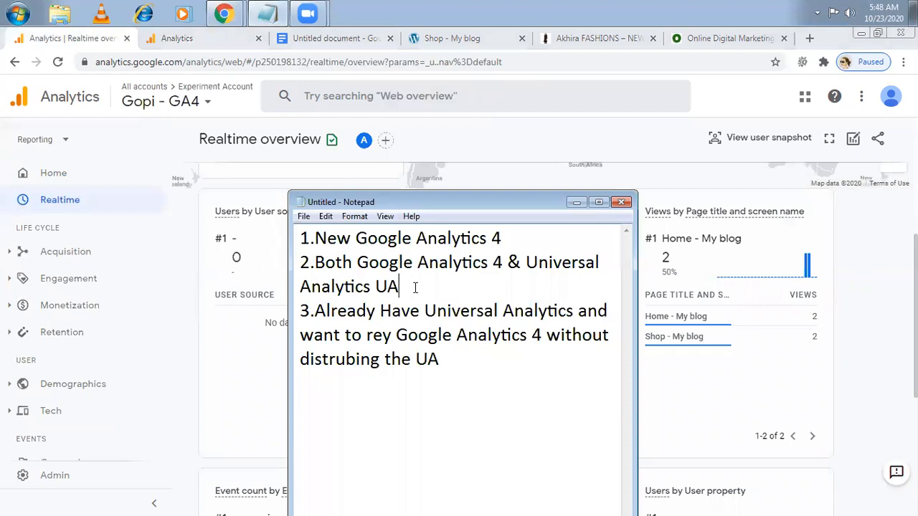
left_click_drag(342, 270, 299, 265)
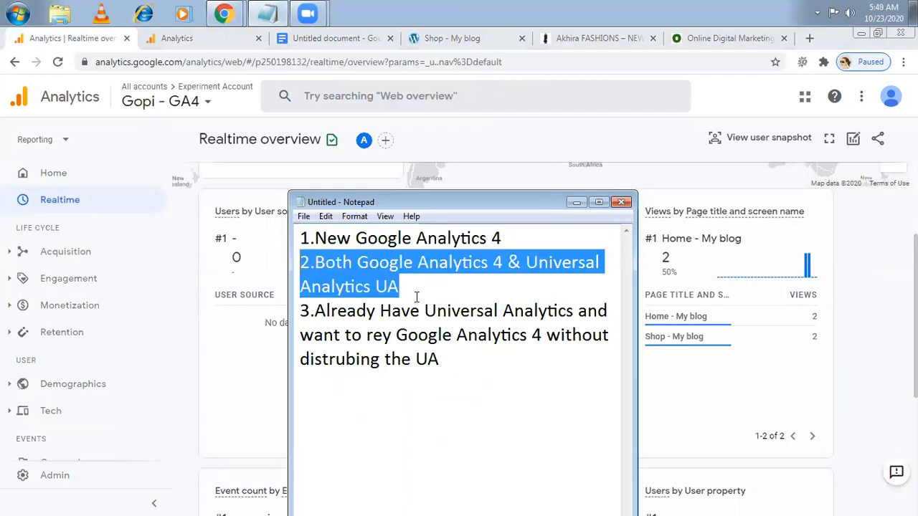
left_click(416, 297)
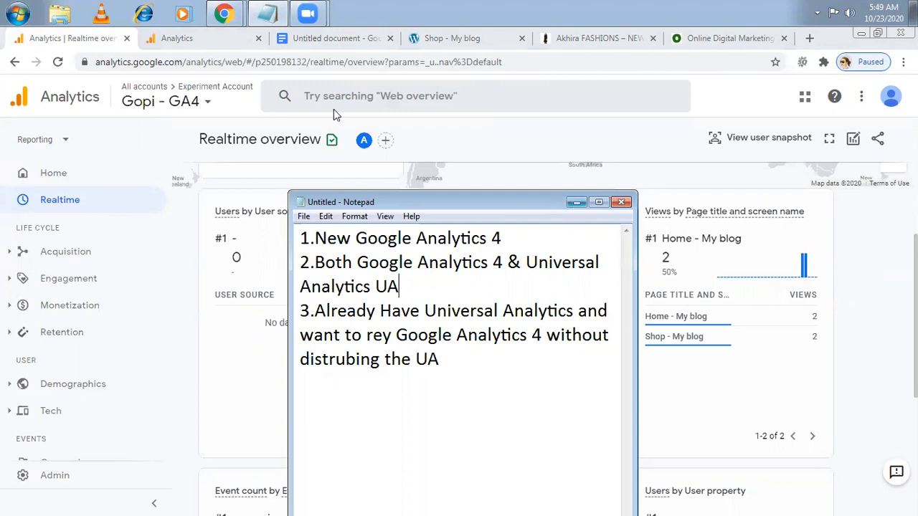
left_click(576, 205)
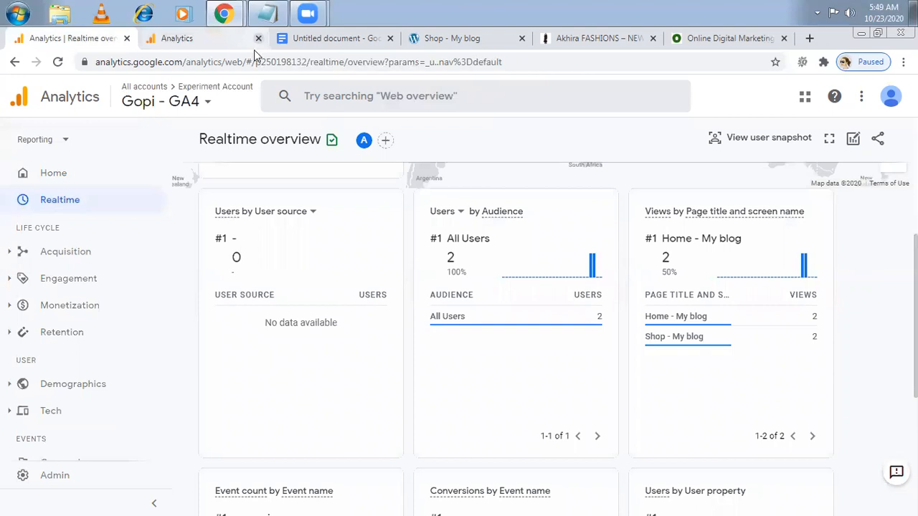
- Close the Shop - My blog page and open the administration overview in Analytics
left_click(454, 39)
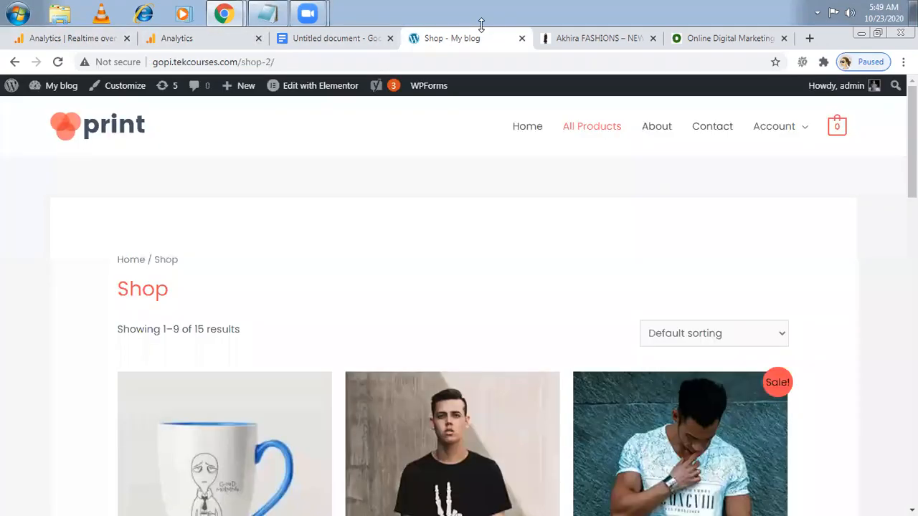
left_click(521, 39)
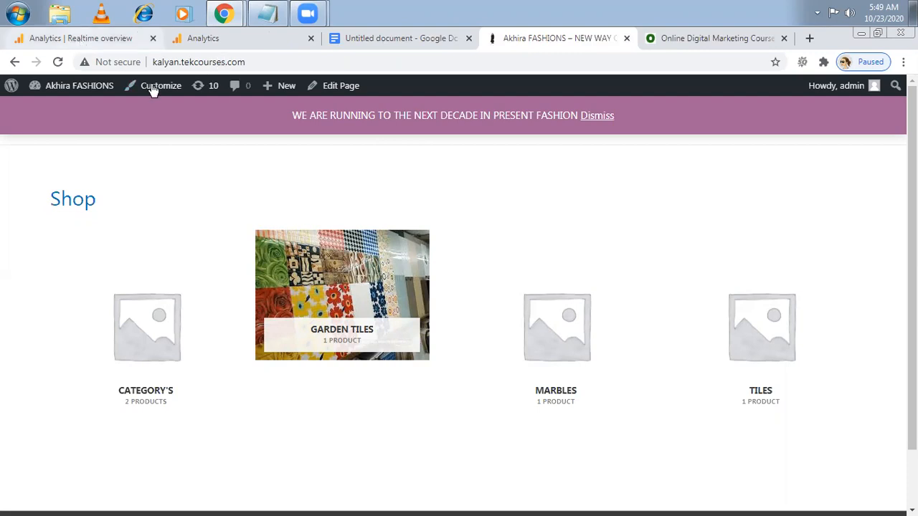
left_click(91, 40)
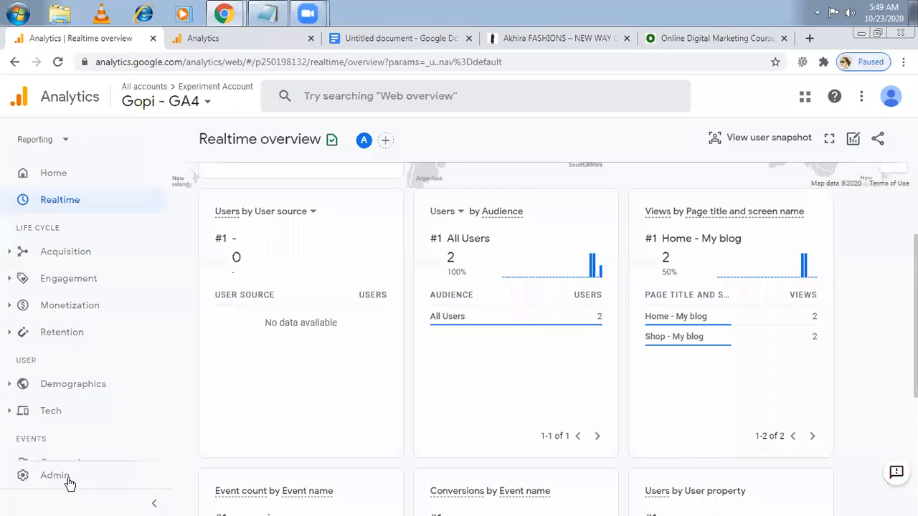
left_click(55, 476)
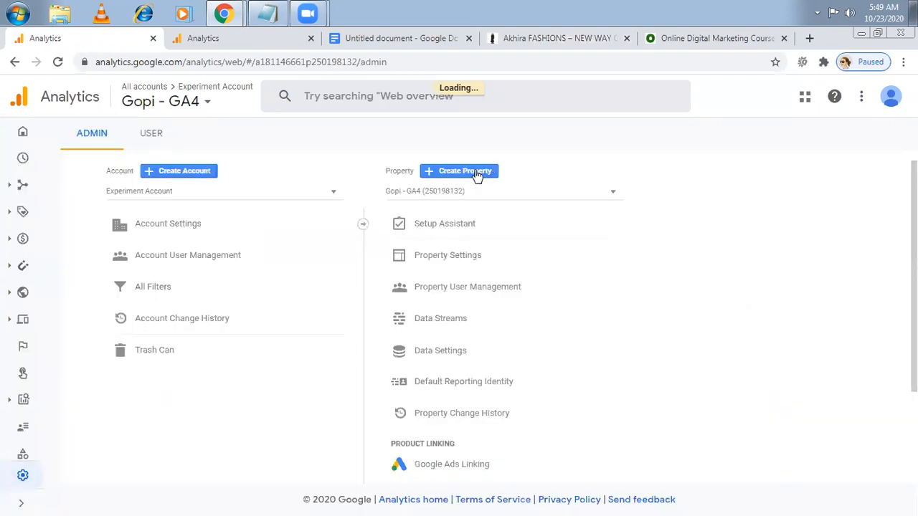
- Start a new property under Experiment Account, name it Kalyan and check the matching Akhira FASHIONS site
left_click(475, 173)
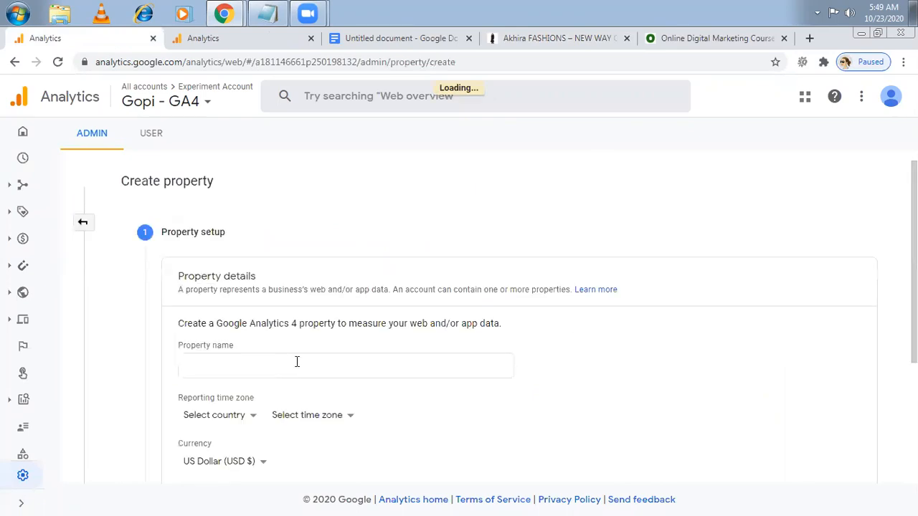
left_click(296, 362)
left_click(295, 362)
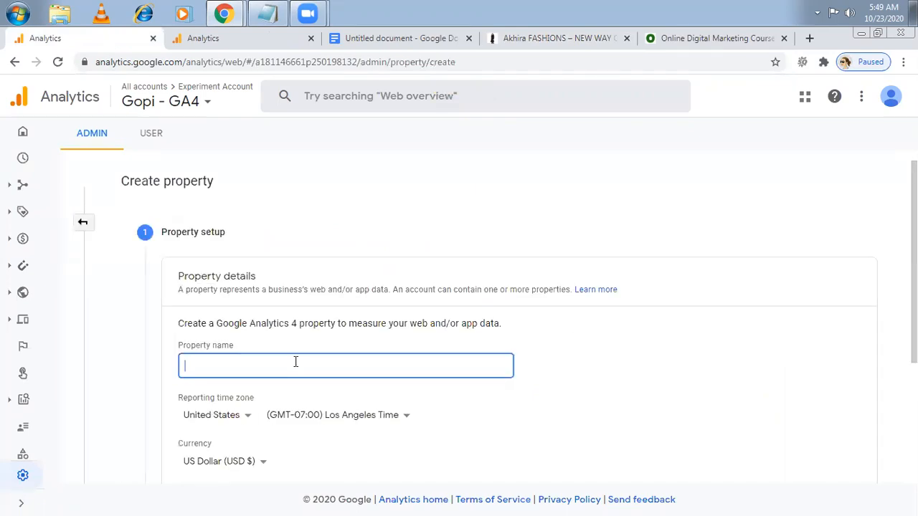
type("Kalyan")
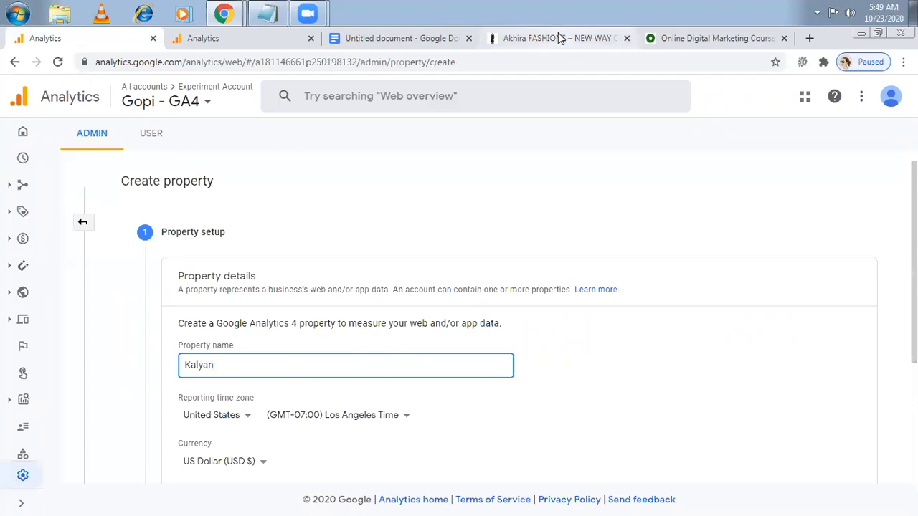
left_click(560, 38)
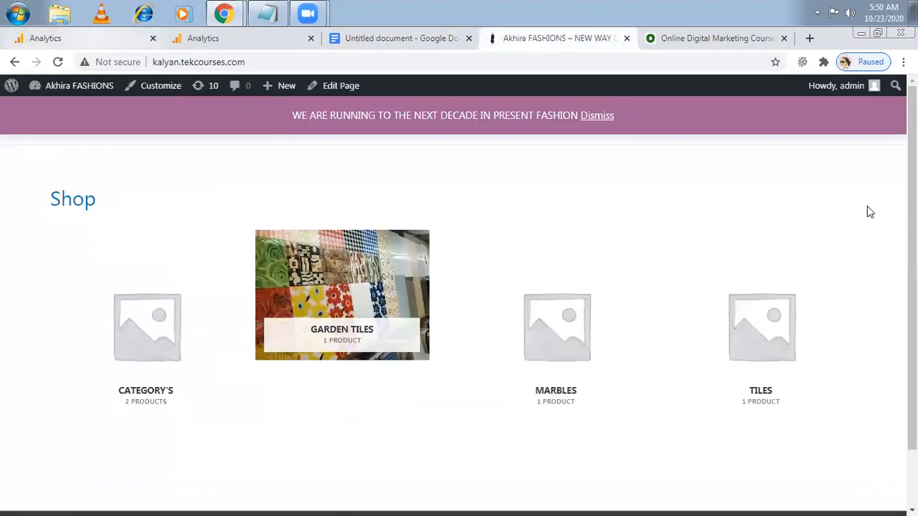
left_click(79, 38)
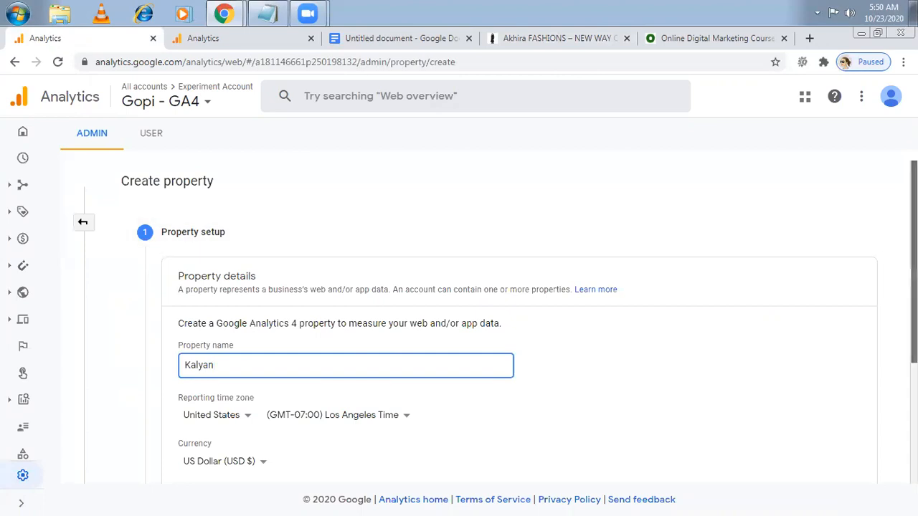
- Show the advanced options of the property setup and enable creating a Universal Analytics property
scroll(254, 380, "down", 3)
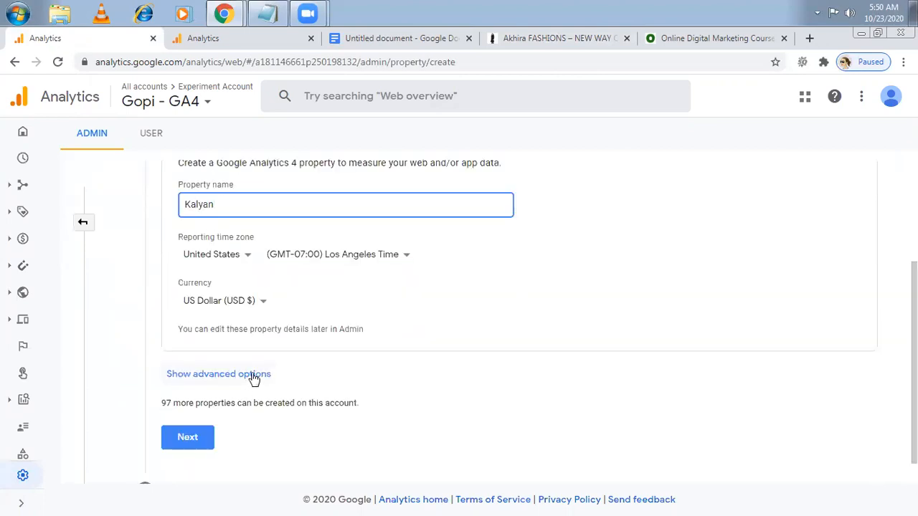
left_click(254, 375)
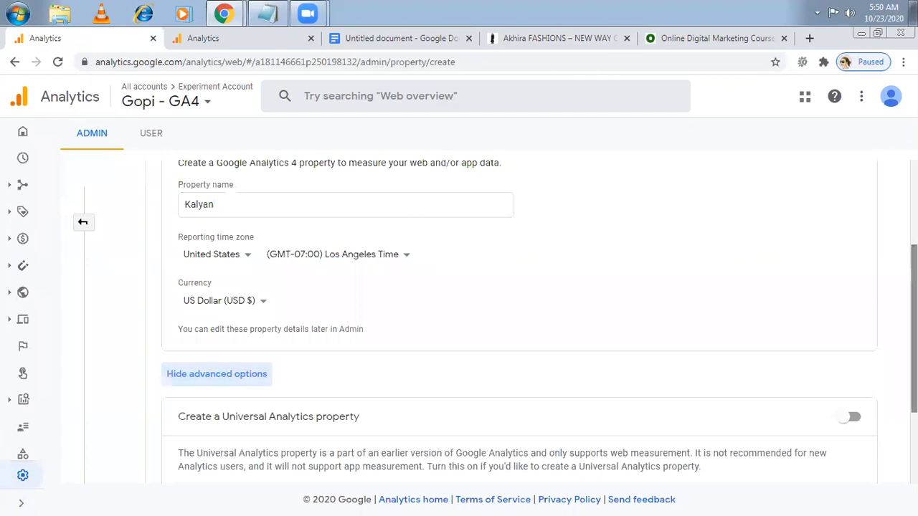
scroll(861, 322, "down", 1)
scroll(860, 322, "down", 1)
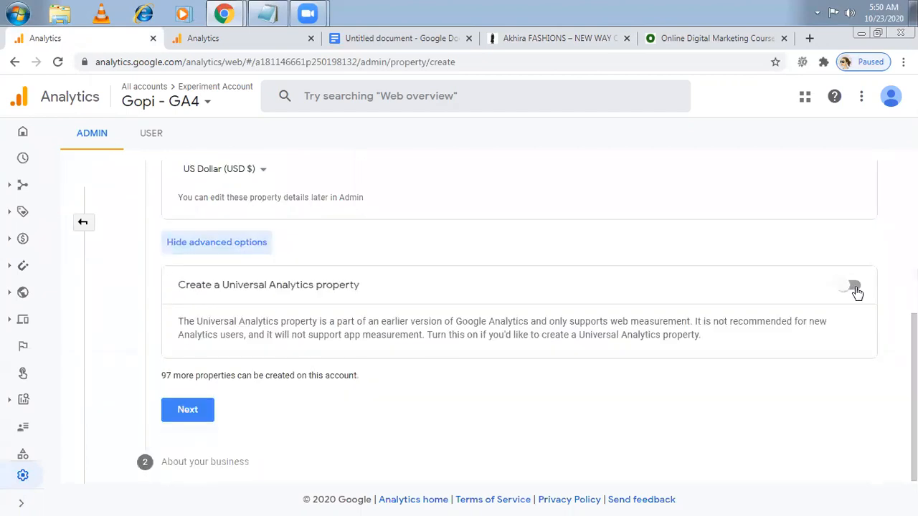
left_click(852, 287)
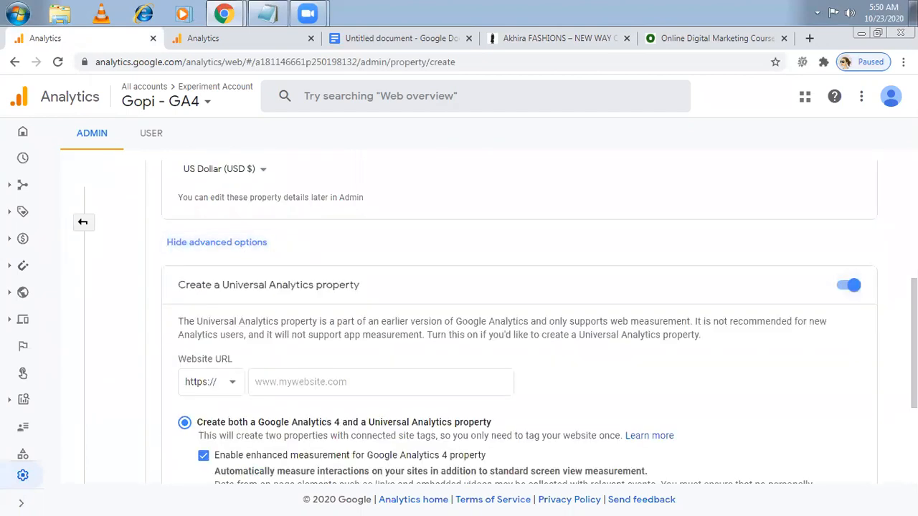
scroll(624, 168, "down", 1)
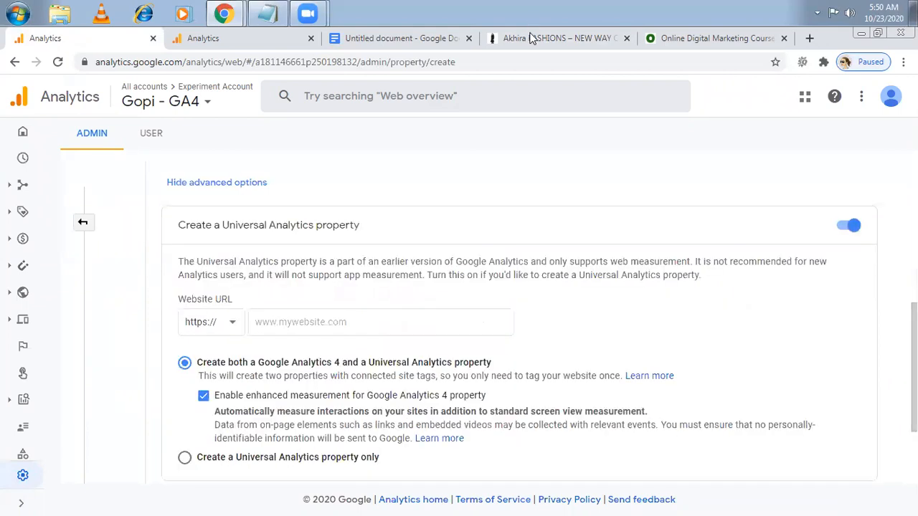
- Copy the web address of the Akhira FASHIONS site into the Website URL field of the Universal Analytics property
left_click(531, 38)
left_click(317, 63)
key("ctrl+c")
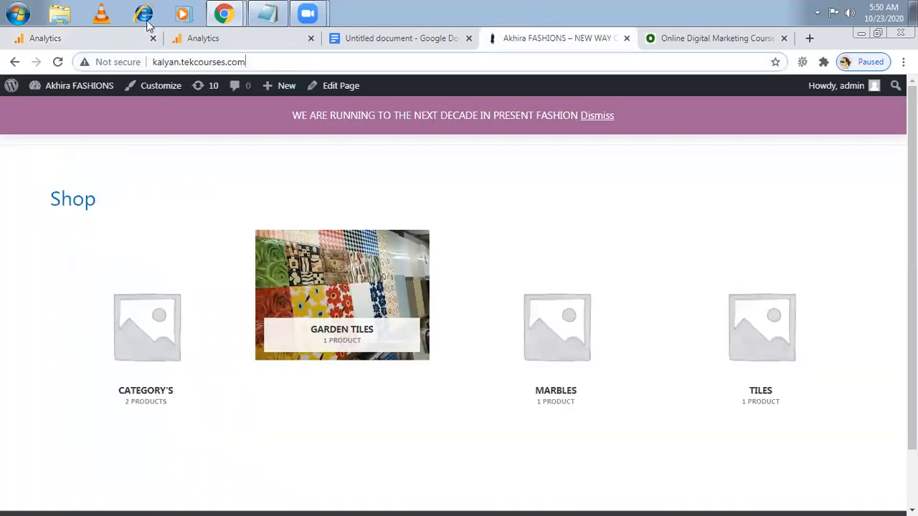
key("ctrl+1")
left_click(287, 322)
key("ctrl+v")
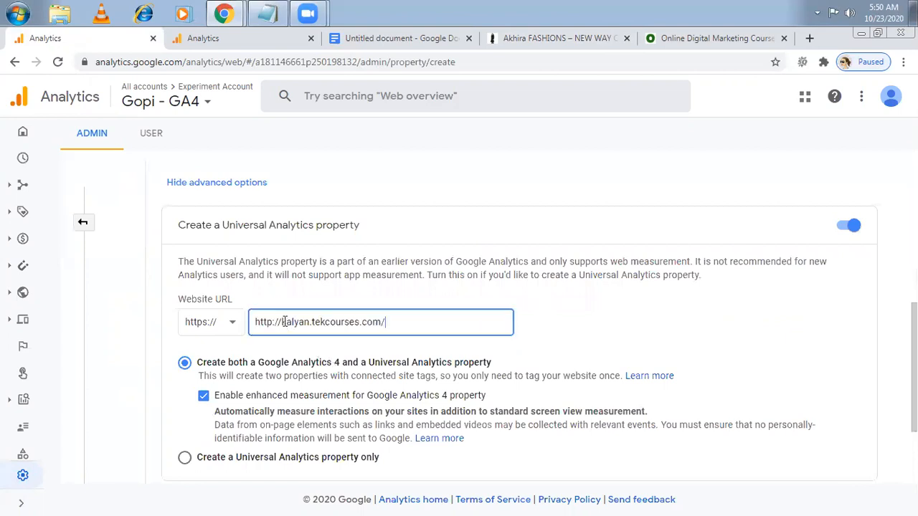
key("BackSpace")
key("BackSpace")
key("BackSpace")
key("BackSpace")
key("BackSpace")
key("BackSpace")
key("BackSpace")
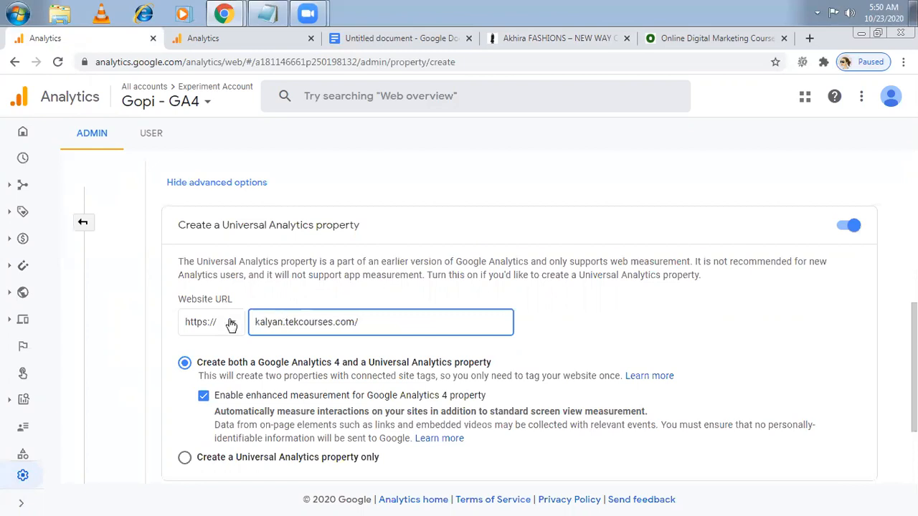
left_click(231, 325)
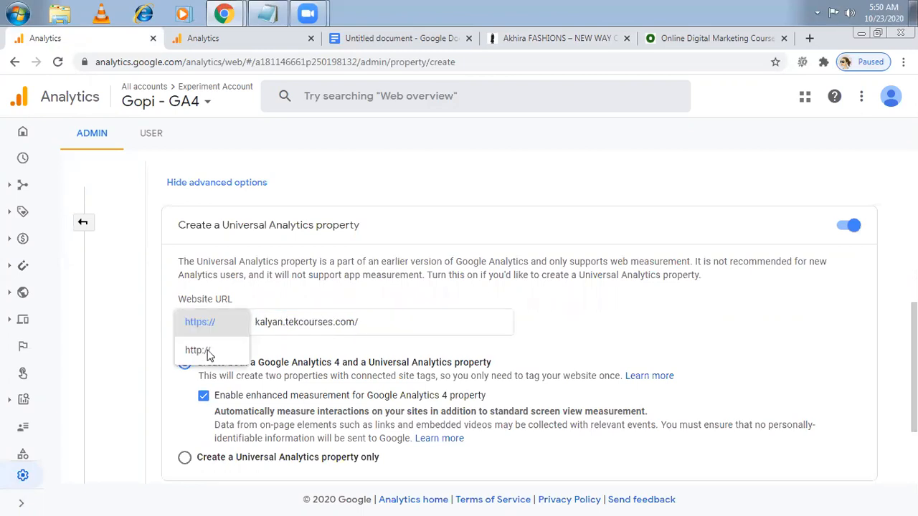
left_click(208, 350)
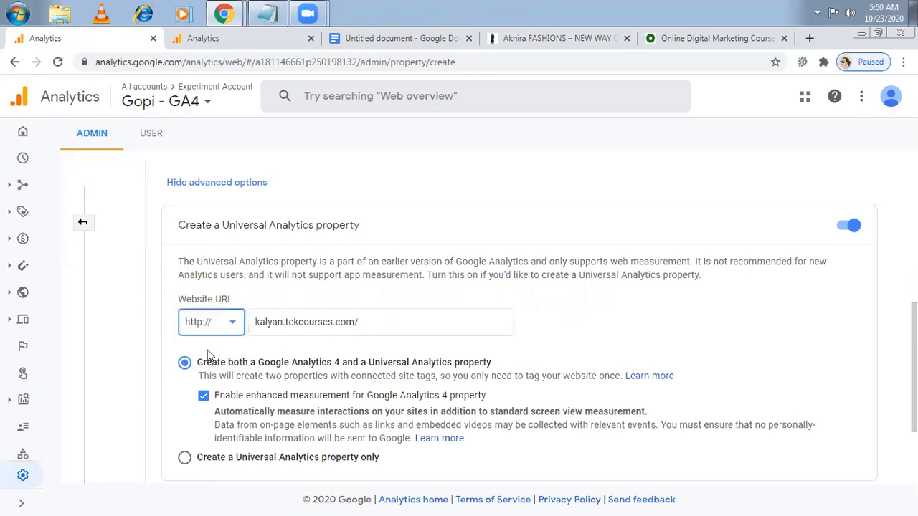
- Choose to create a Universal Analytics property only and continue to the business information
left_click(185, 459)
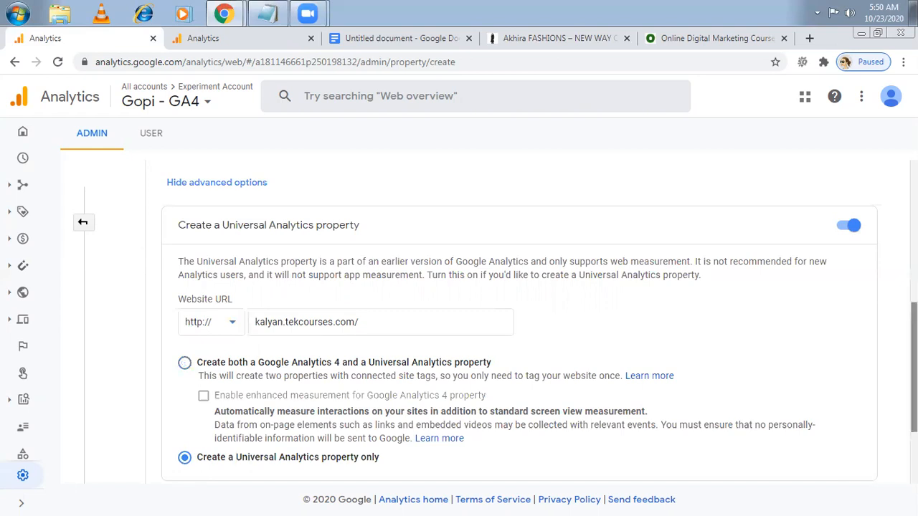
scroll(423, 424, "down", 1)
scroll(191, 440, "down", 1)
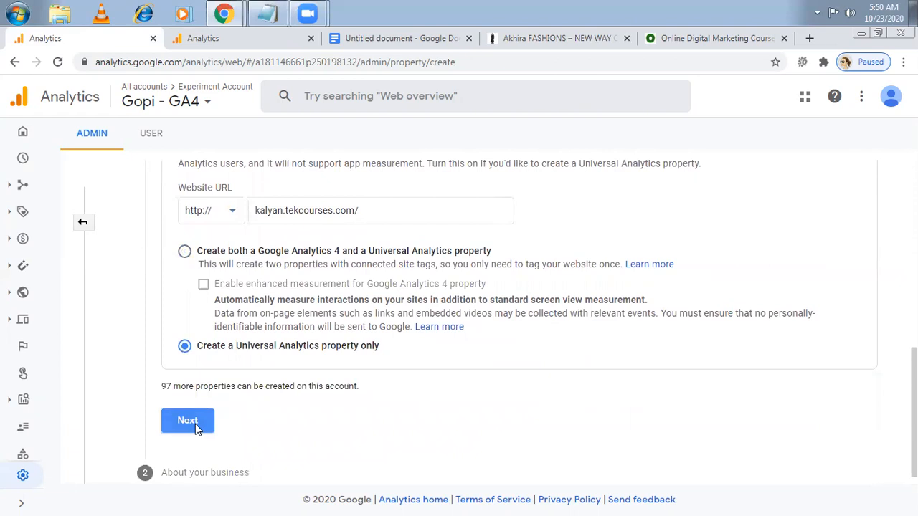
left_click(195, 424)
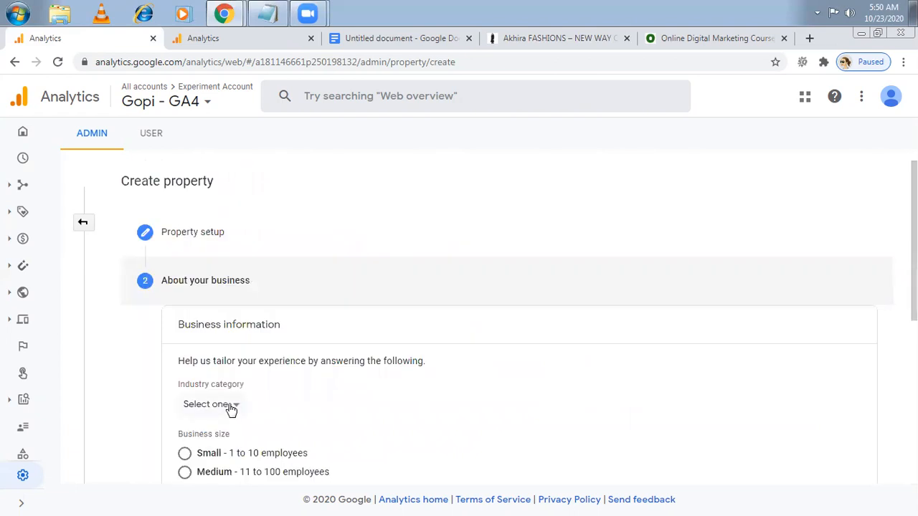
- Set the industry category to Shopping and the business size to Small - 1 to 10 employees
left_click(231, 406)
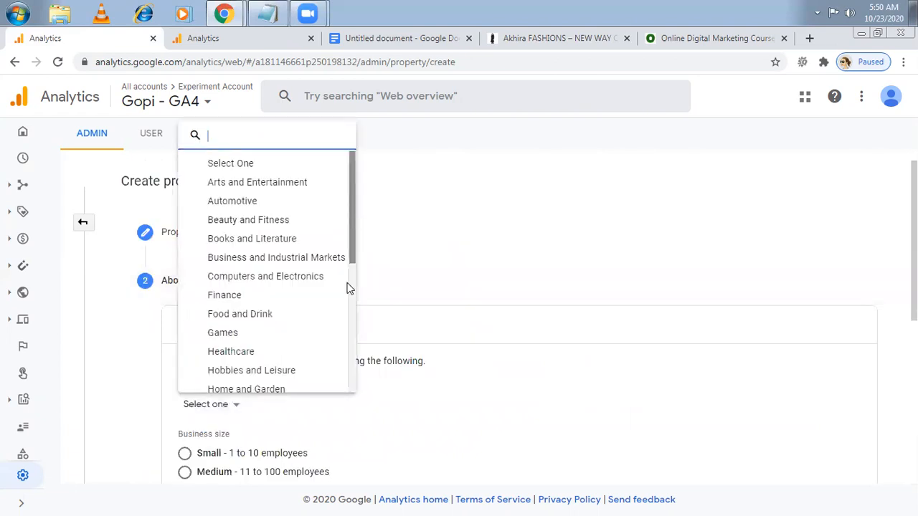
scroll(347, 316, "down", 2)
scroll(252, 322, "down", 2)
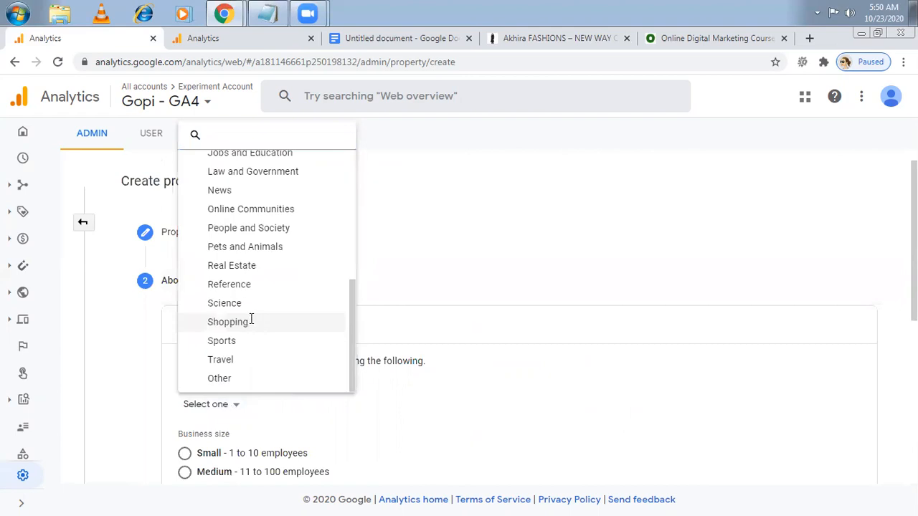
left_click(185, 461)
left_click(185, 459)
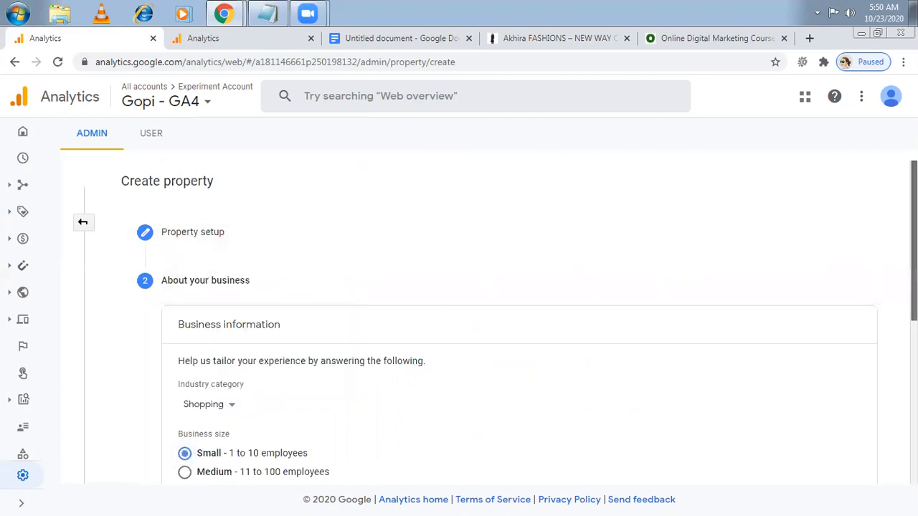
- Select "Analyze my online sales" and "Increase my conversions" as intended uses and create the property
scroll(449, 398, "down", 4)
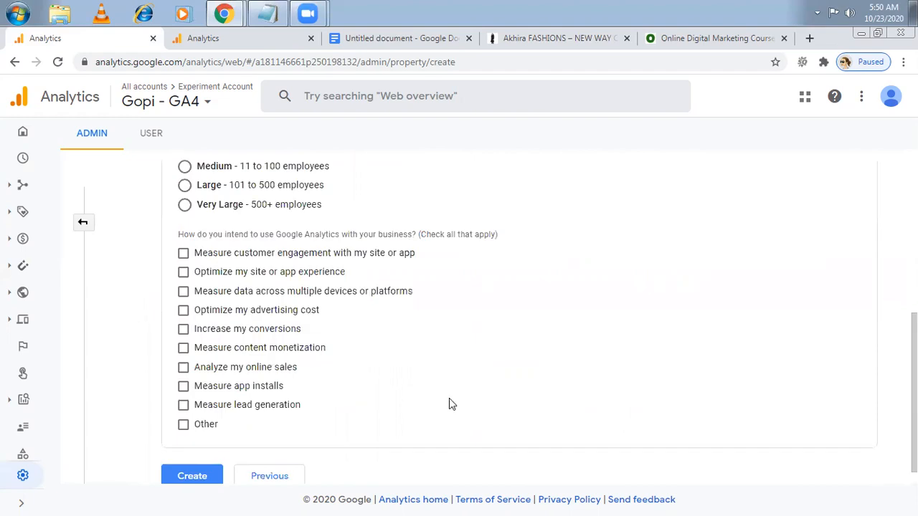
left_click(184, 369)
left_click(183, 334)
left_click(183, 478)
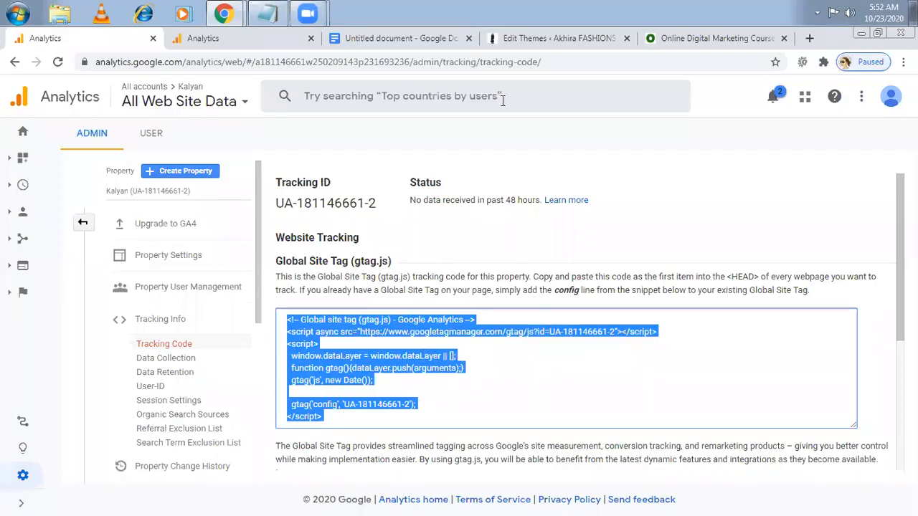
- Check the tracking code in the site's Theme Header file and open the Realtime overview of the Kalyan property
left_click(535, 38)
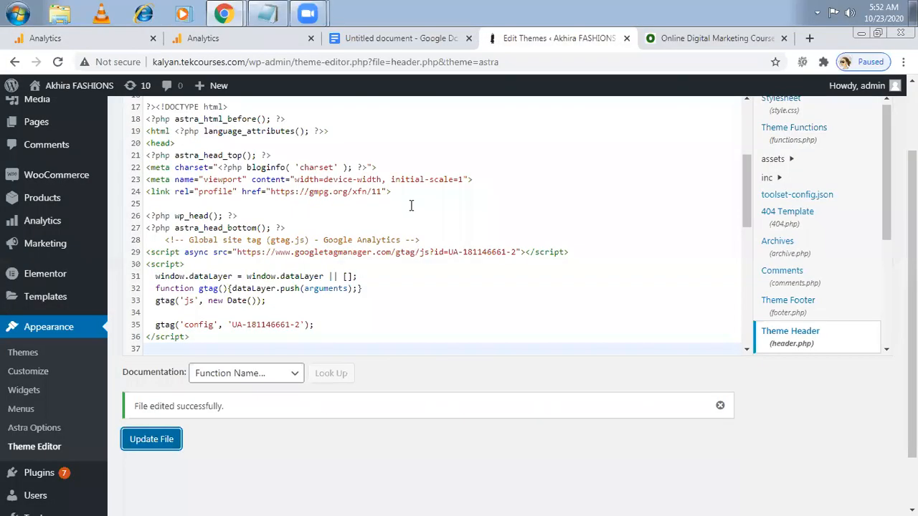
left_click(119, 39)
left_click(24, 188)
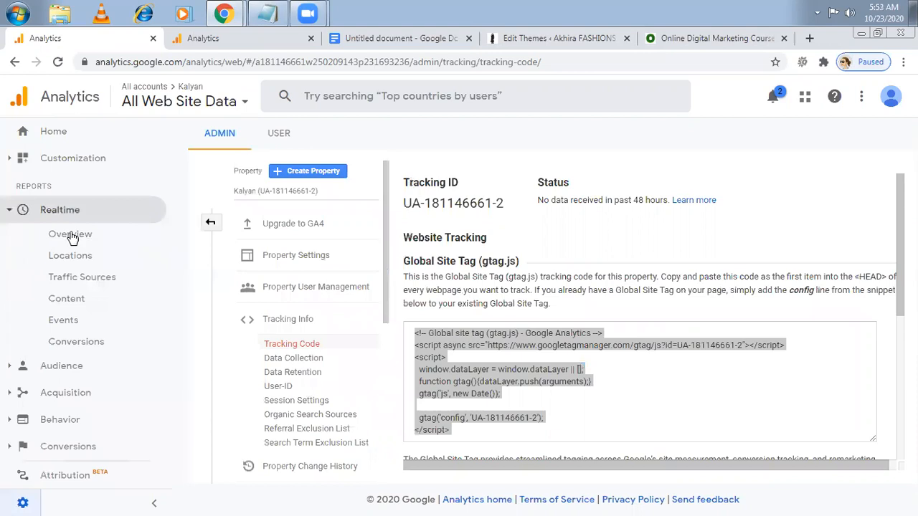
left_click(72, 237)
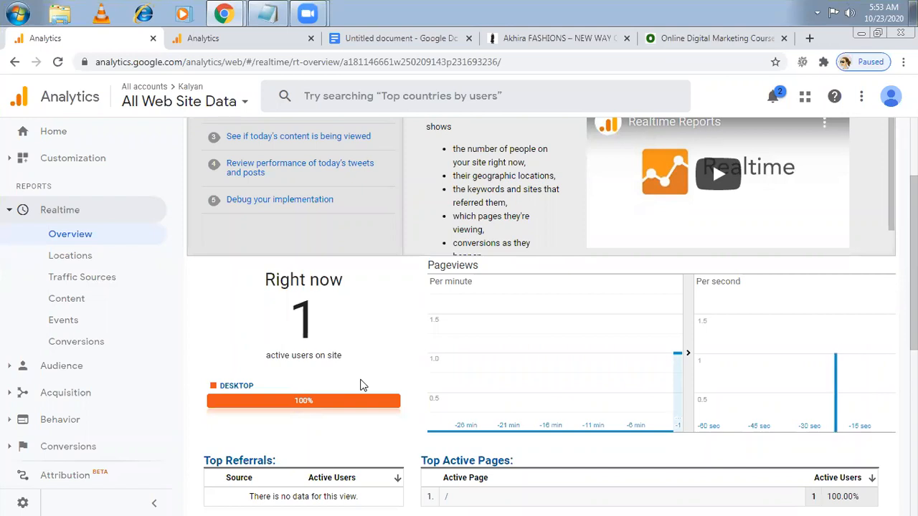
- Open the administration settings of the Gopi property and start creating a new property in the Experiment Account
left_click(518, 42)
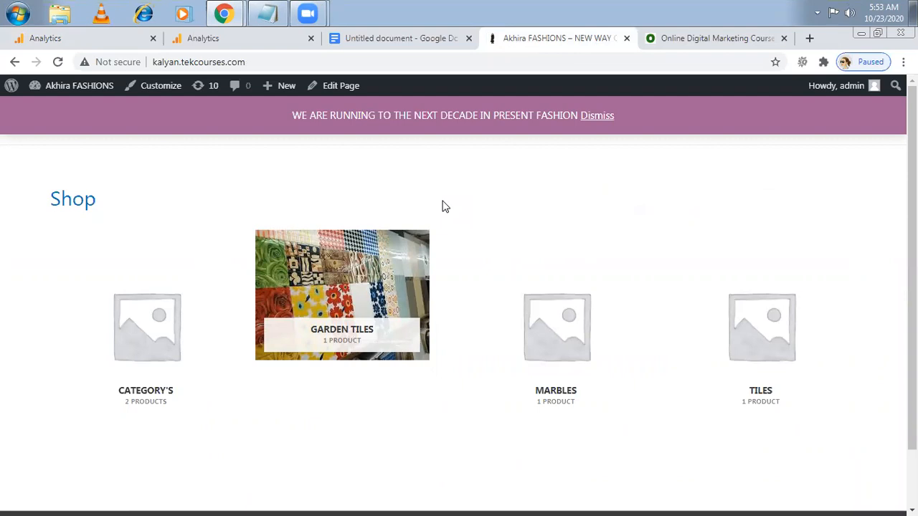
left_click(210, 43)
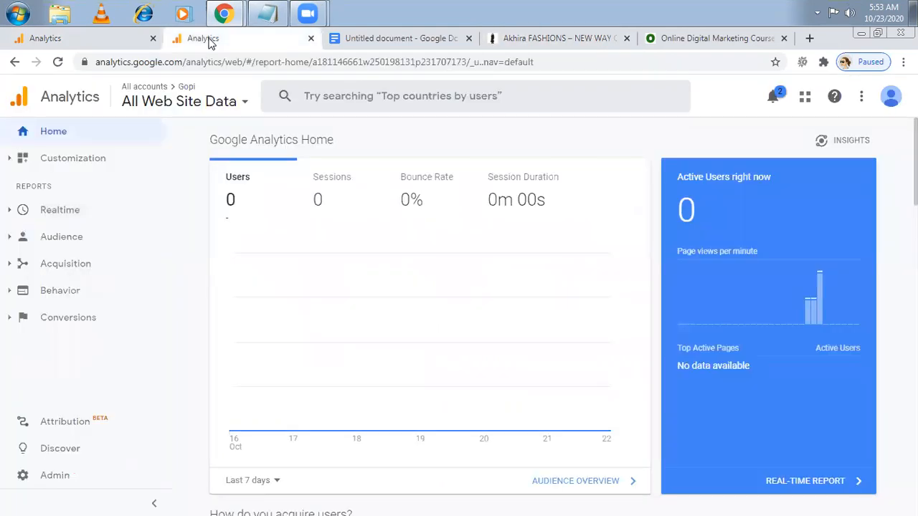
left_click(99, 43)
left_click(190, 48)
left_click(66, 487)
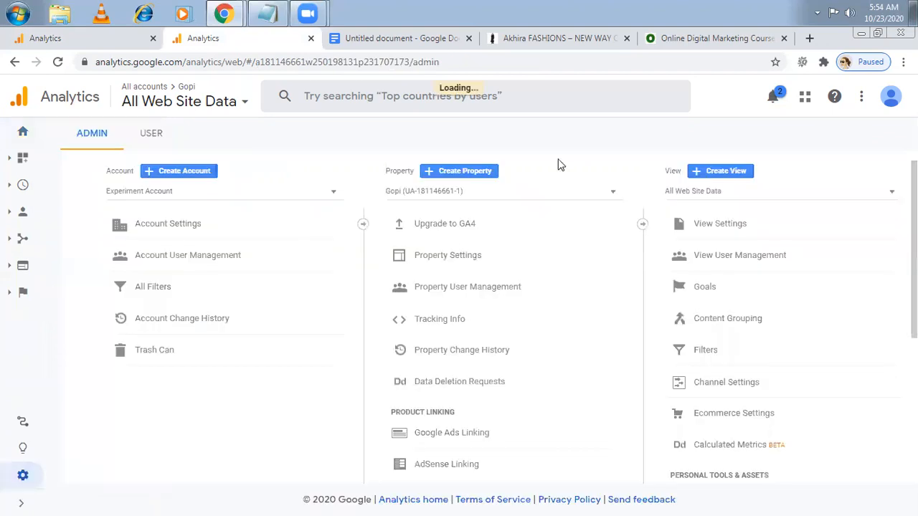
left_click(468, 174)
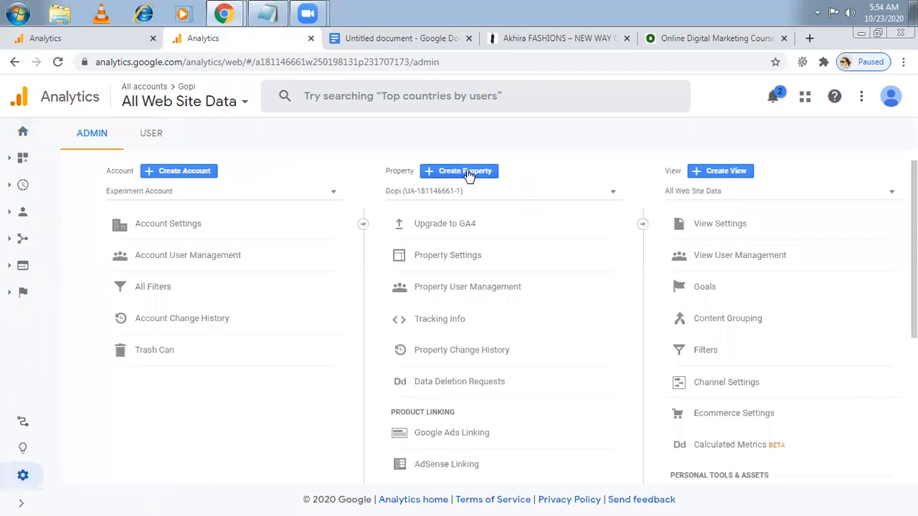
left_click(466, 172)
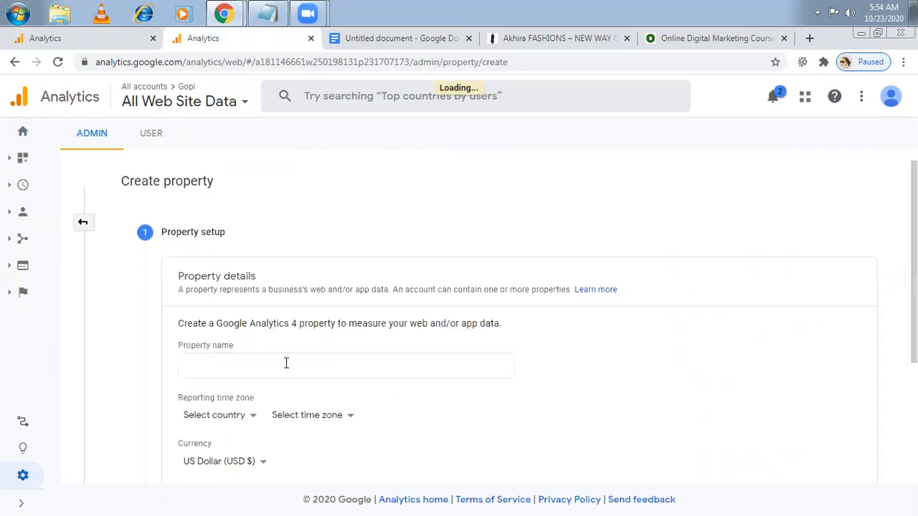
- Name the new Google Analytics 4 property "GOPI GA4 Upgrade" and continue to the business information
left_click(286, 364)
type("GOPI GA4")
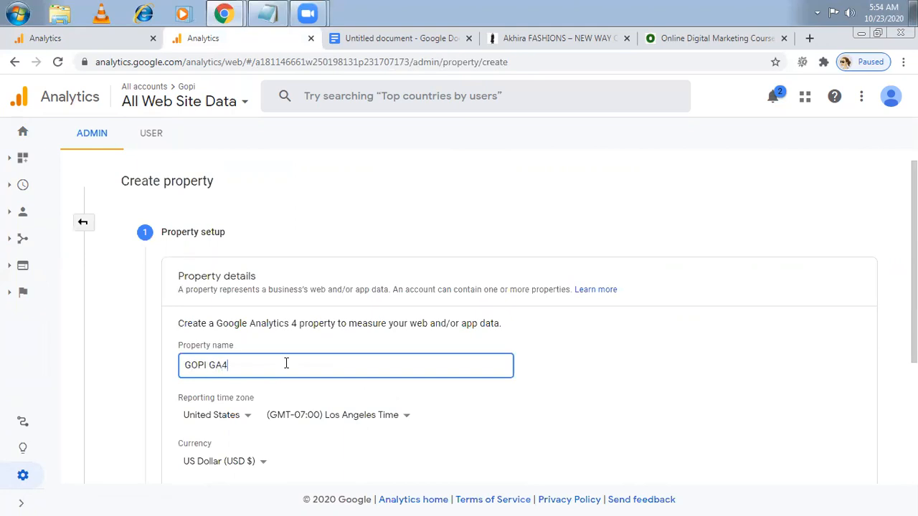
type(" Upgrade")
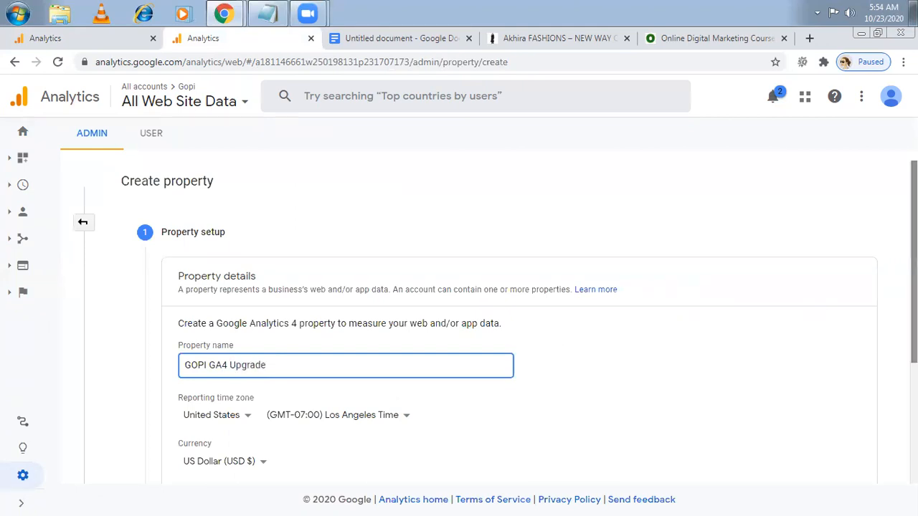
scroll(519, 320, "down", 1)
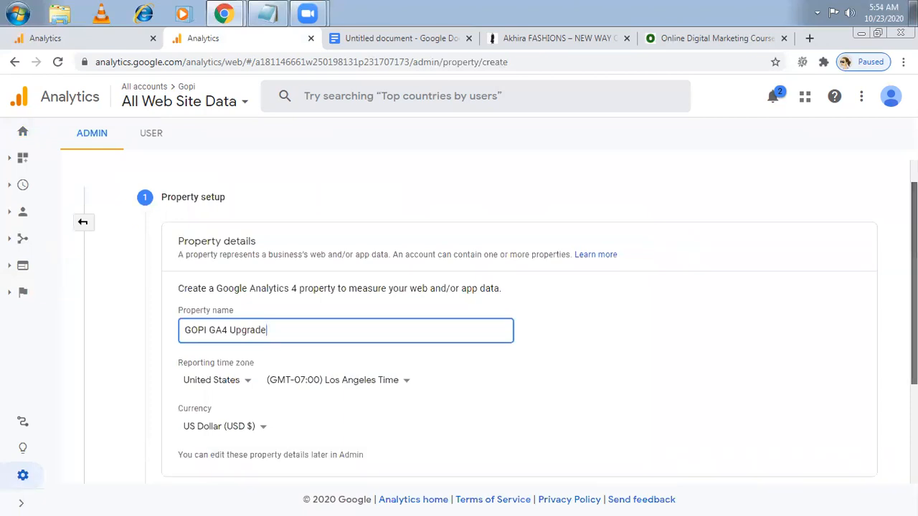
scroll(519, 319, "down", 2)
scroll(519, 319, "down", 1)
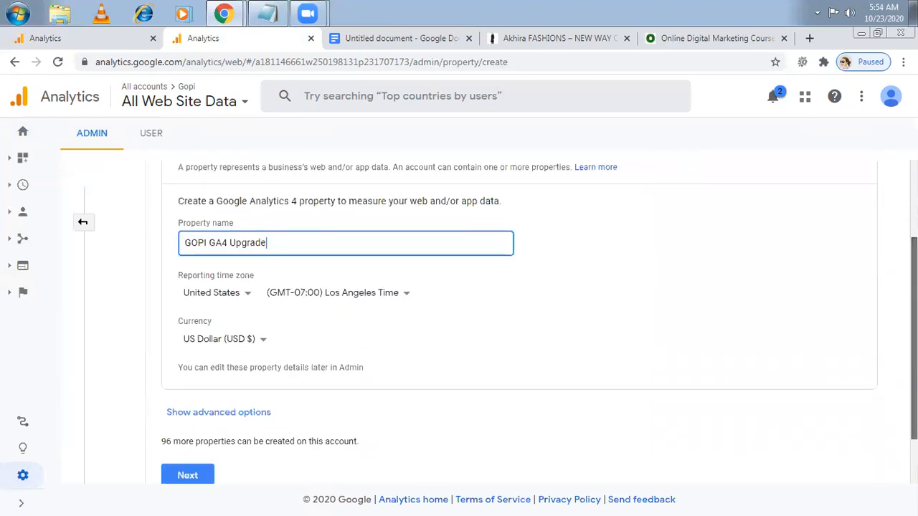
scroll(519, 319, "down", 1)
scroll(204, 327, "down", 1)
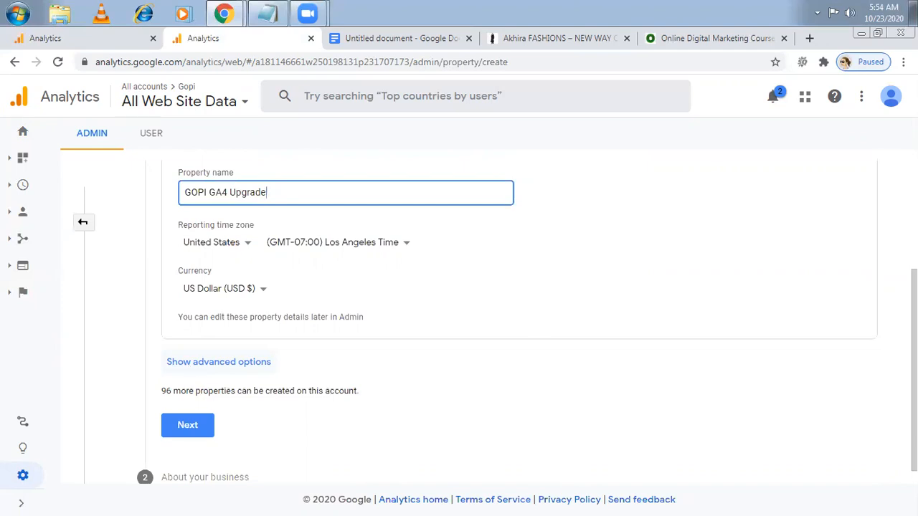
left_click(189, 426)
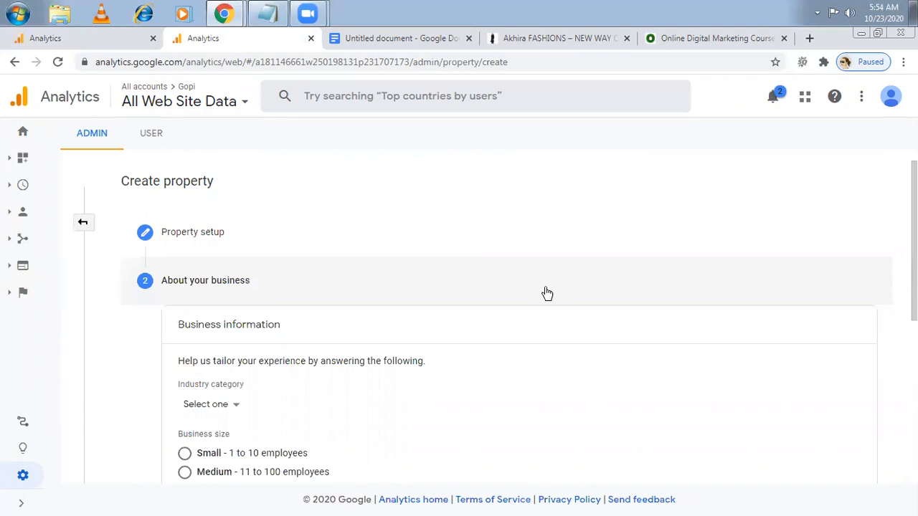
- Set the new property's industry category to Shopping and its business size to Small - 1 to 10 employees
left_click(232, 407)
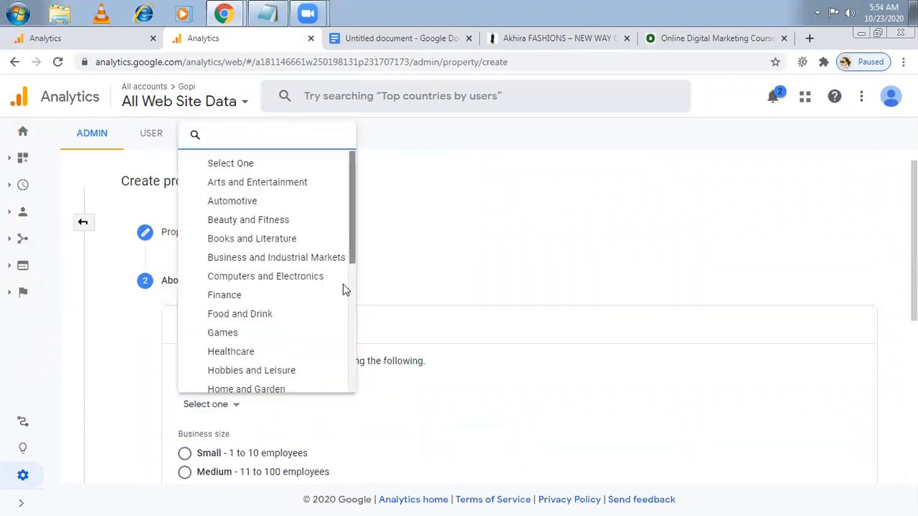
scroll(343, 286, "down", 3)
scroll(334, 341, "down", 1)
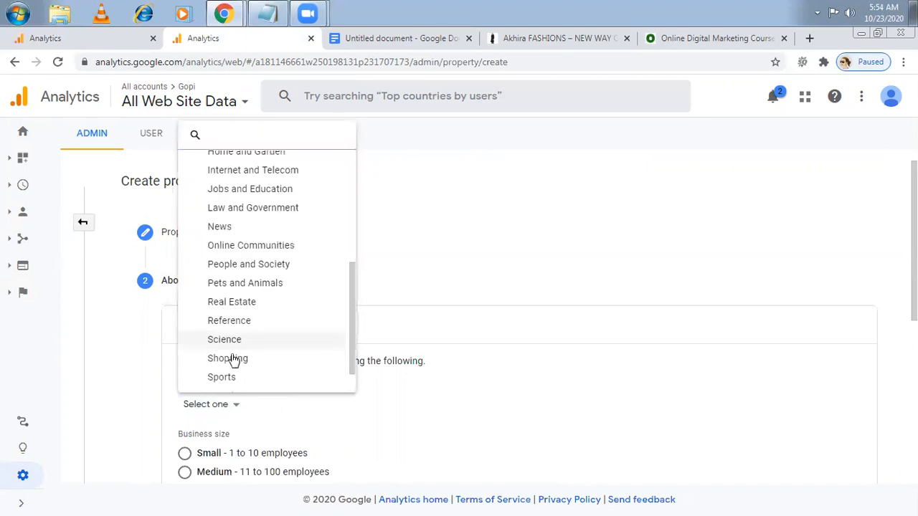
left_click(232, 359)
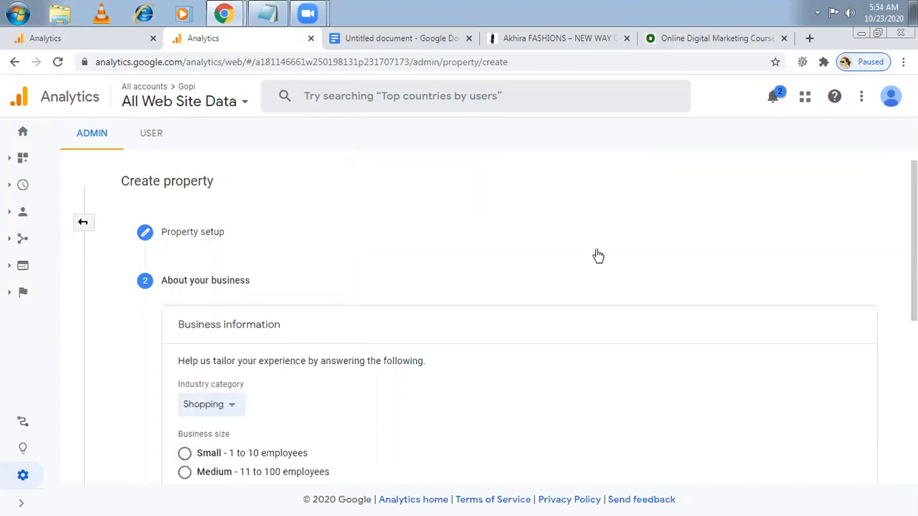
left_click(185, 453)
- Choose "Analyze my online sales" and "Increase my conversions" as intended uses and create the GOPI GA4 Upgrade property
scroll(487, 323, "down", 2)
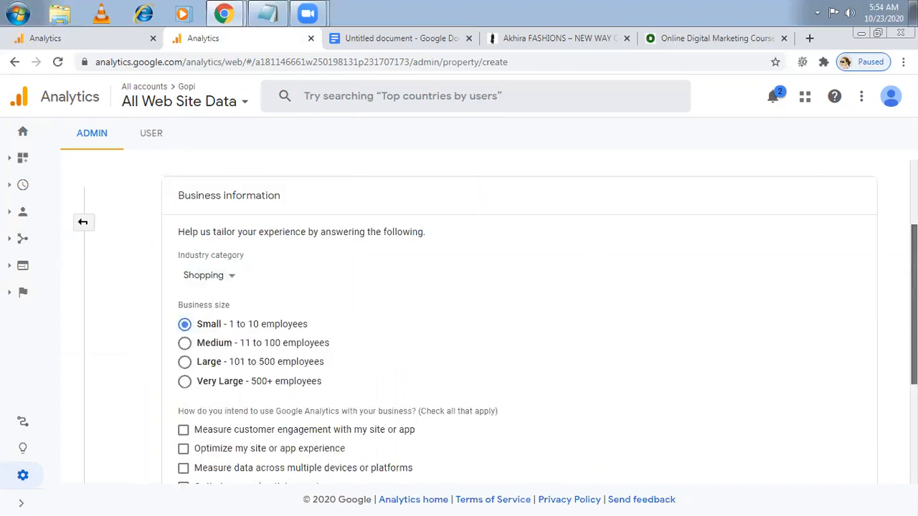
scroll(185, 488, "down", 2)
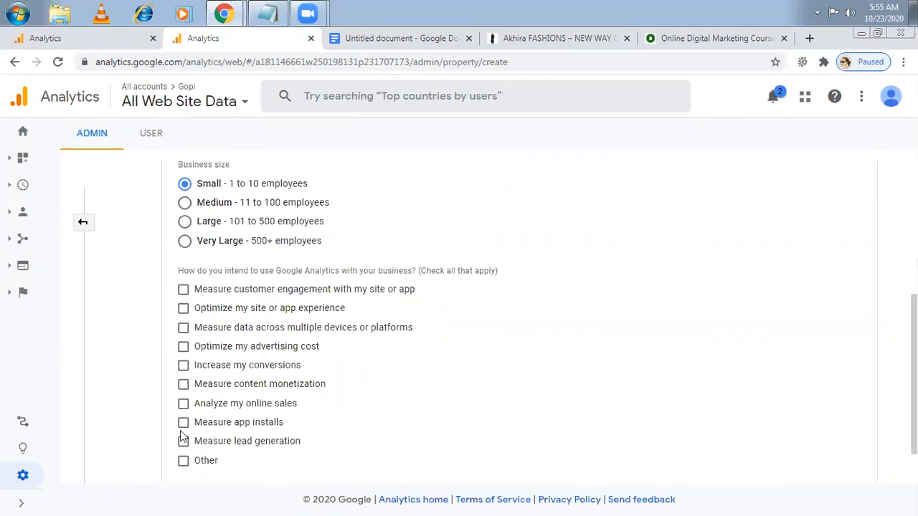
left_click(184, 403)
left_click(184, 365)
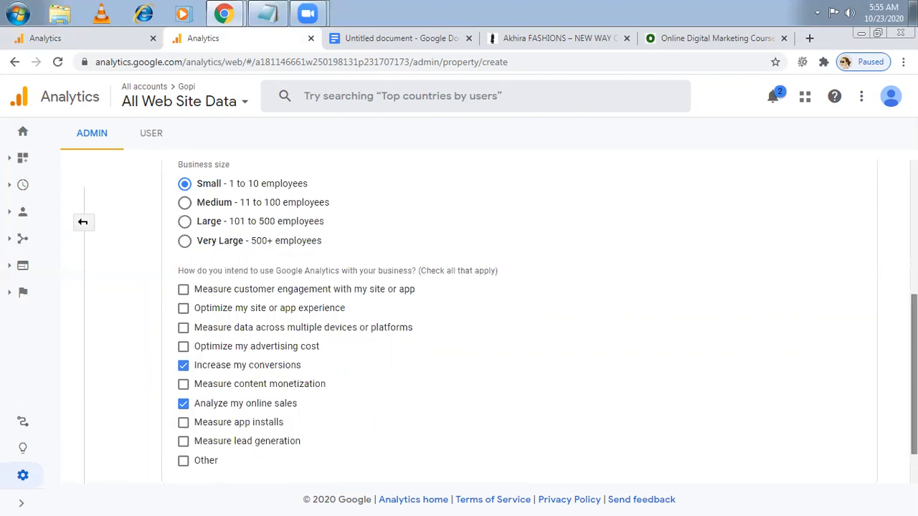
scroll(842, 340, "down", 1)
scroll(192, 459, "down", 1)
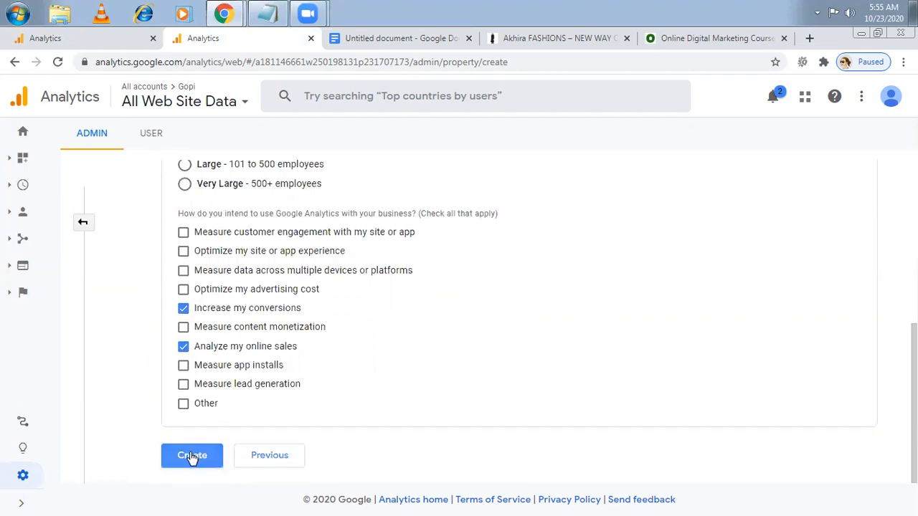
left_click(192, 457)
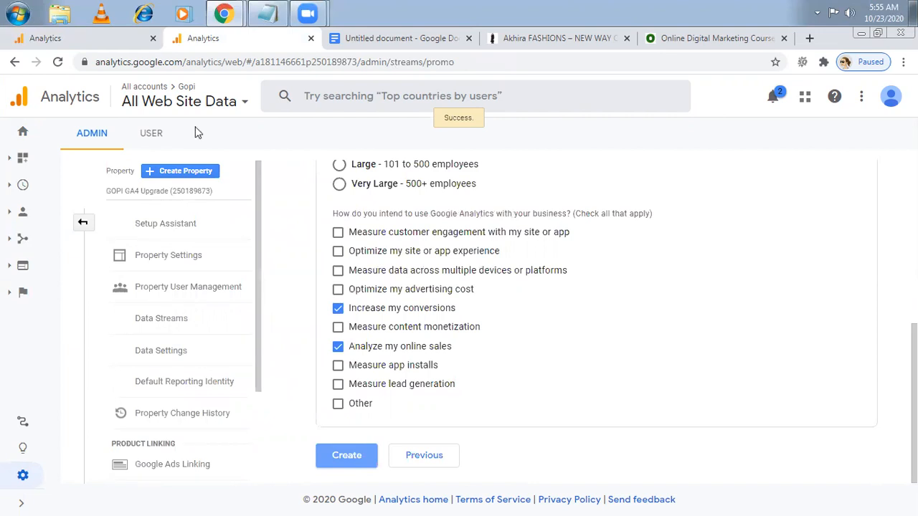
- Start a Web data stream for GOPI GA4 Upgrade and copy the Akhira FASHIONS site's address for its setup form
left_click(51, 43)
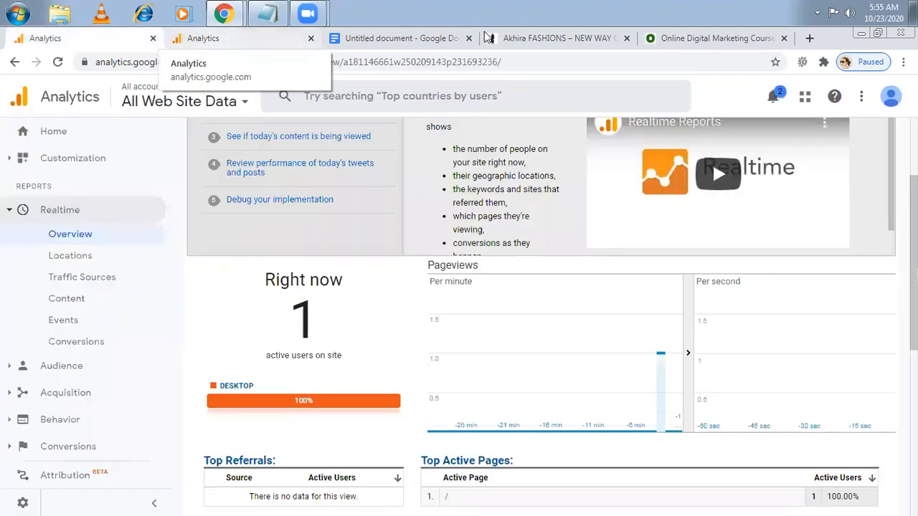
left_click(512, 38)
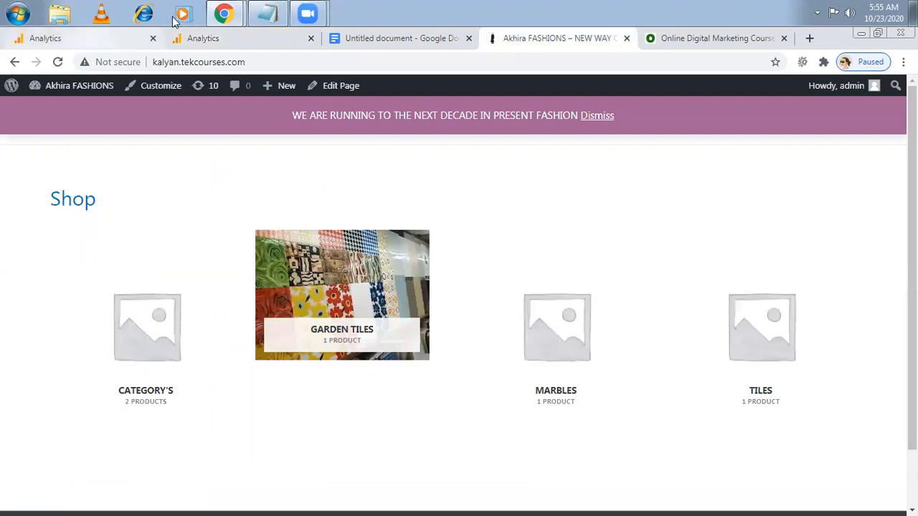
left_click(207, 43)
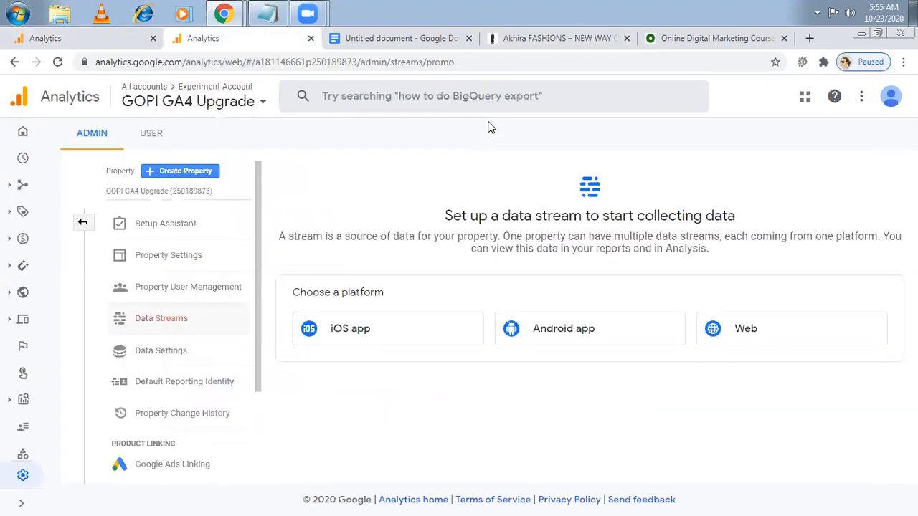
left_click(743, 335)
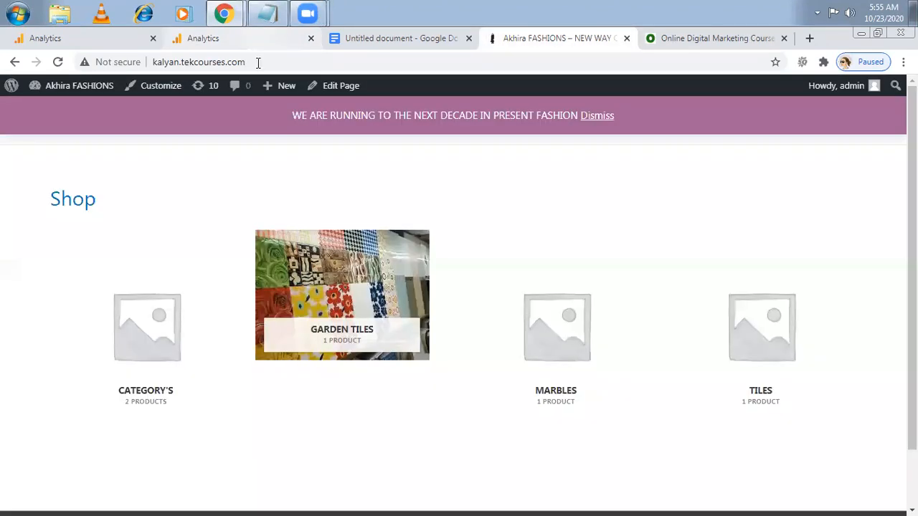
left_click(259, 63)
key("ctrl+c")
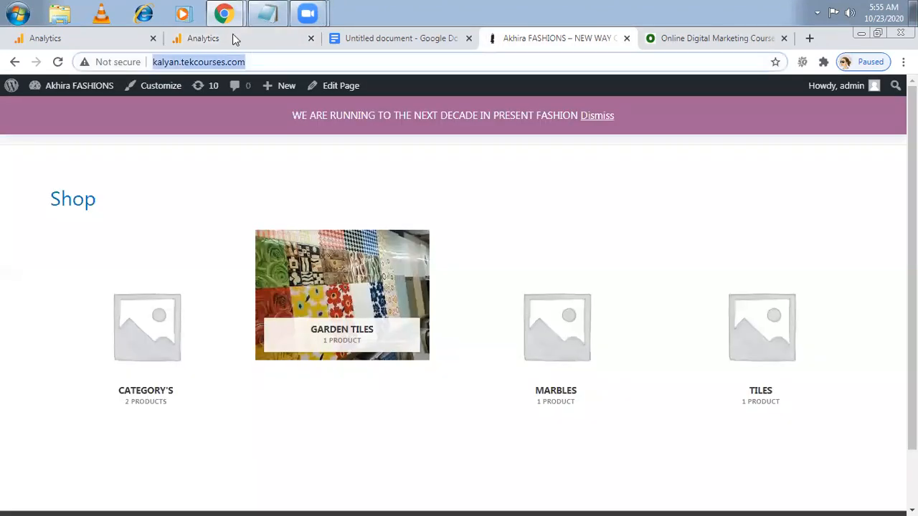
left_click(236, 38)
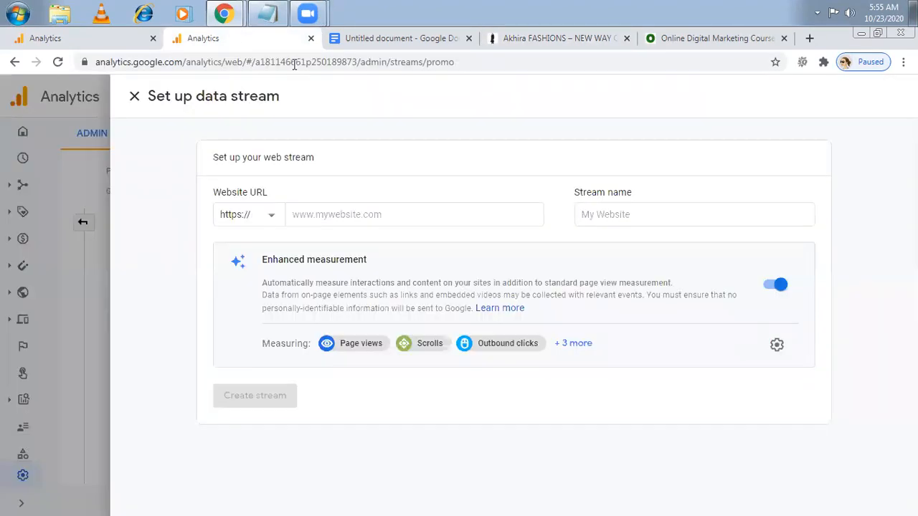
left_click(271, 219)
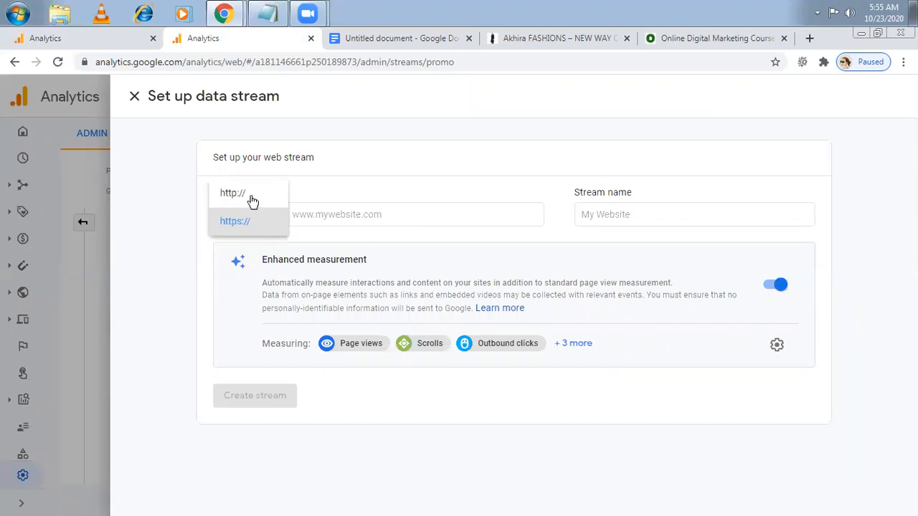
left_click(357, 212)
key("ctrl+v")
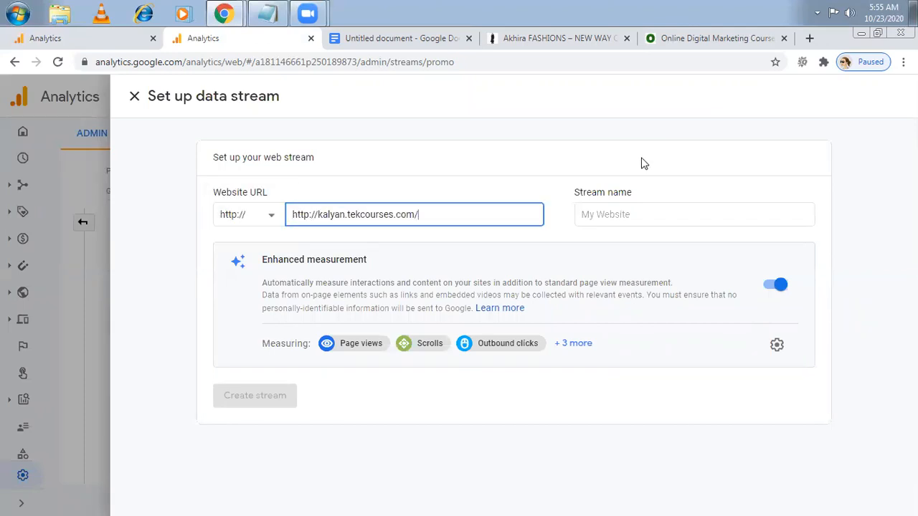
left_click(616, 213)
type("Gopi GA4 New")
left_click(316, 217)
key("BackSpace")
key("BackSpace")
key("BackSpace")
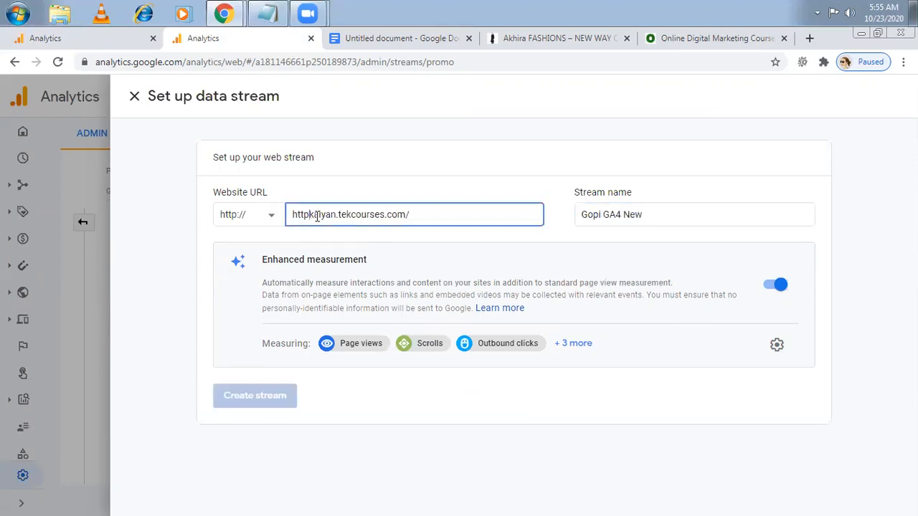
key("BackSpace")
key("BackSpace")
key("BackSpace")
key("BackSpace")
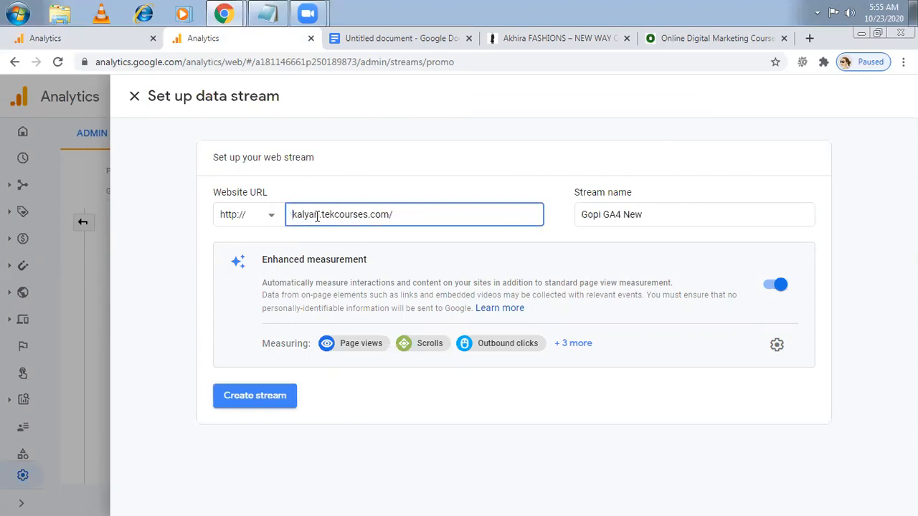
left_click(253, 404)
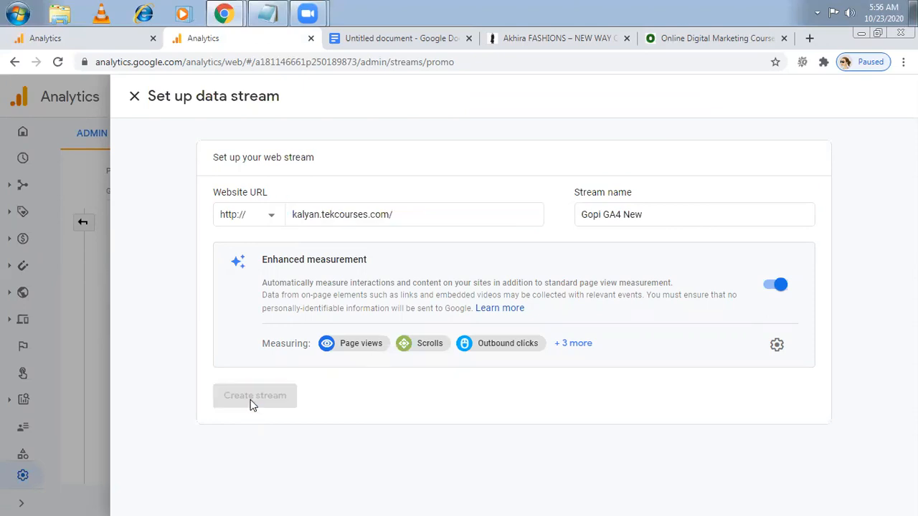
- Review the new web stream's details and tagging instructions, and check the list of setup scenarios in Notepad
left_click(528, 43)
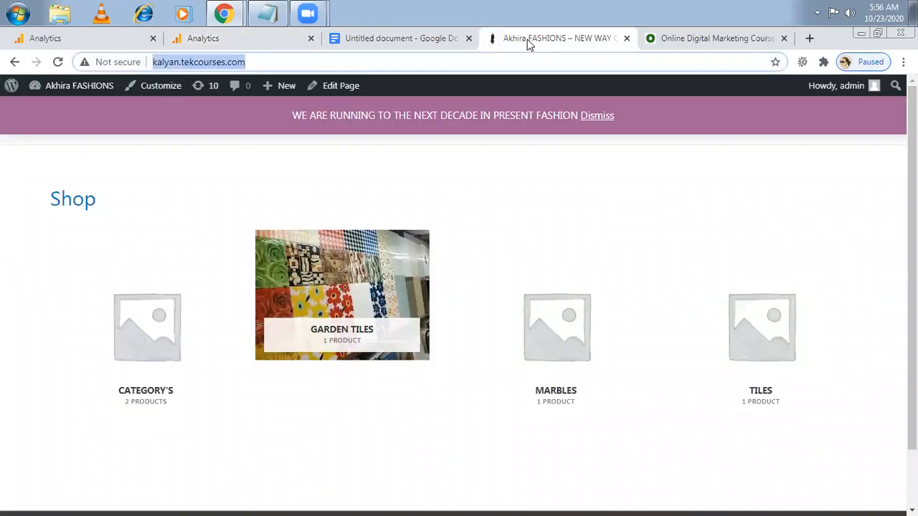
left_click(220, 42)
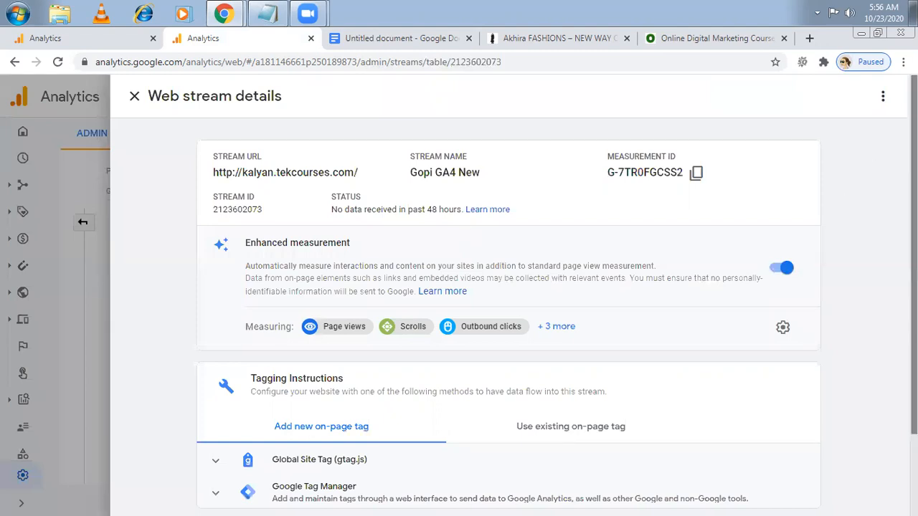
scroll(513, 295, "down", 1)
scroll(513, 295, "down", 1)
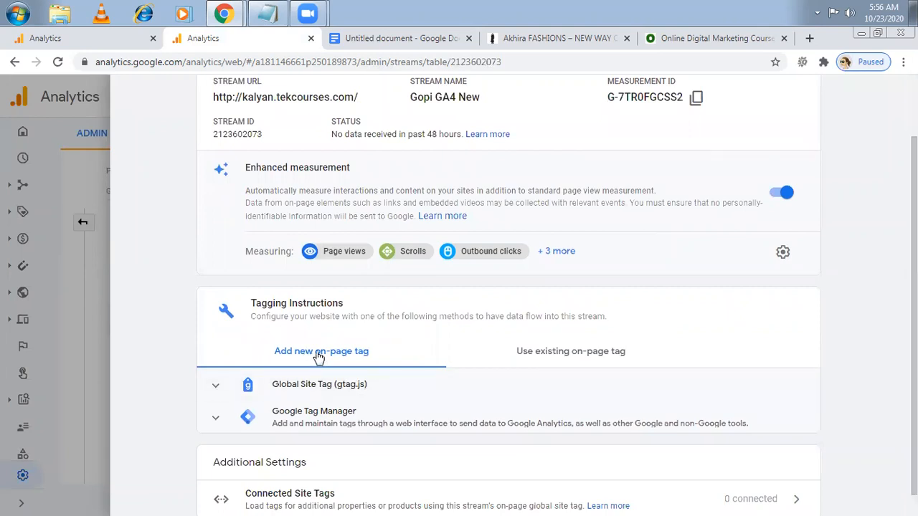
left_click(265, 16)
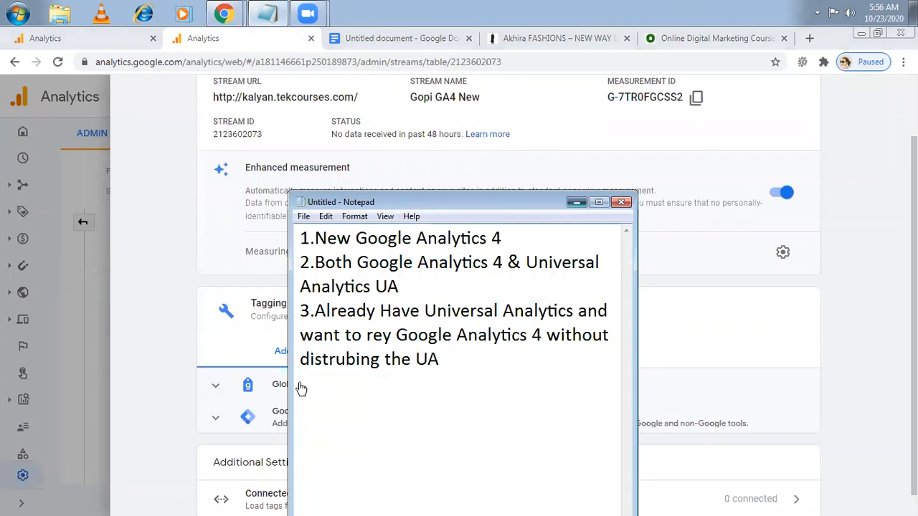
left_click(269, 15)
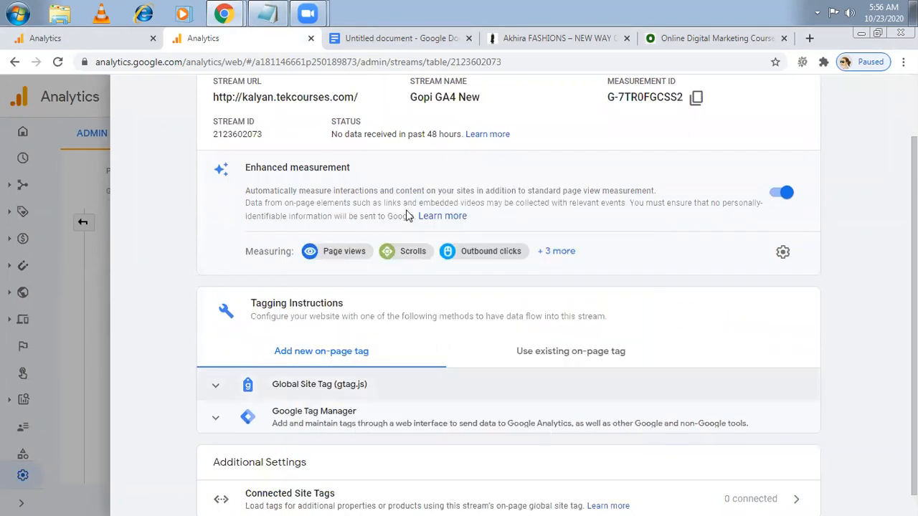
- Review the stream's tagging instructions for using an existing on-page tag controlled by Google Analytics
left_click(271, 15)
left_click(578, 204)
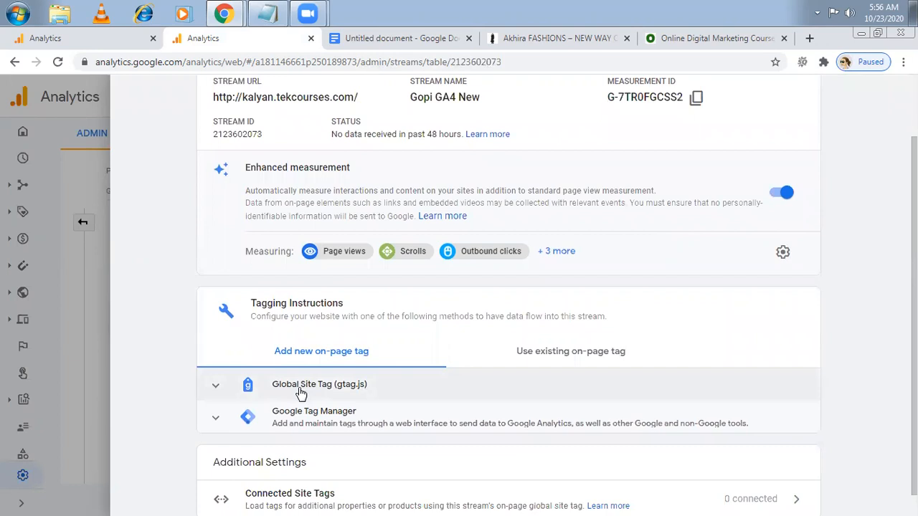
left_click(571, 359)
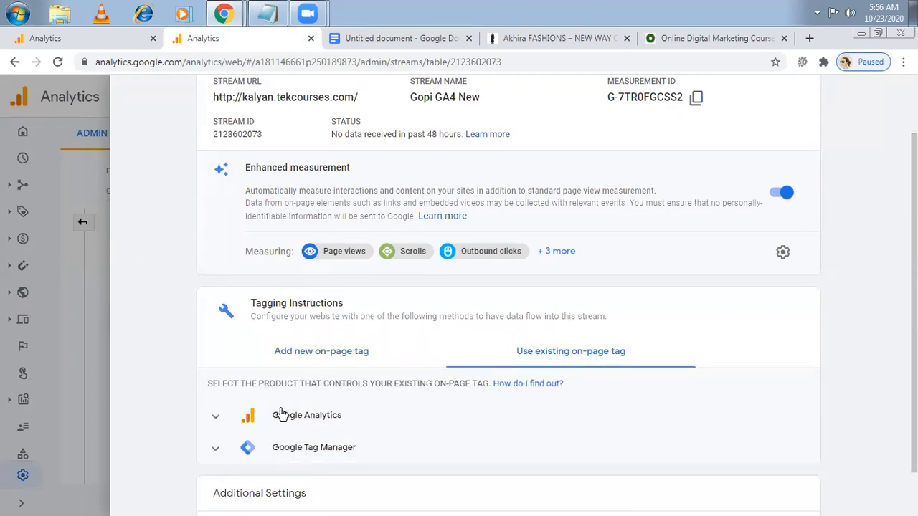
left_click(214, 420)
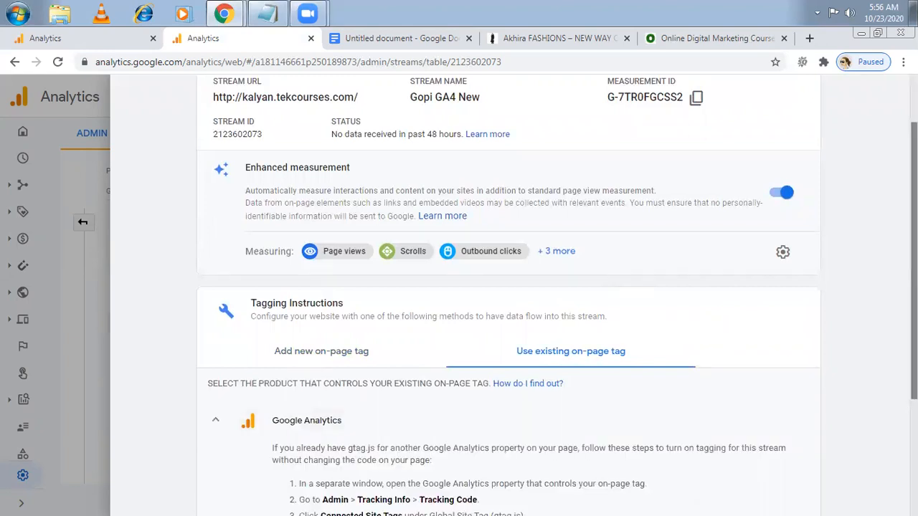
scroll(509, 301, "down", 1)
scroll(509, 301, "down", 1)
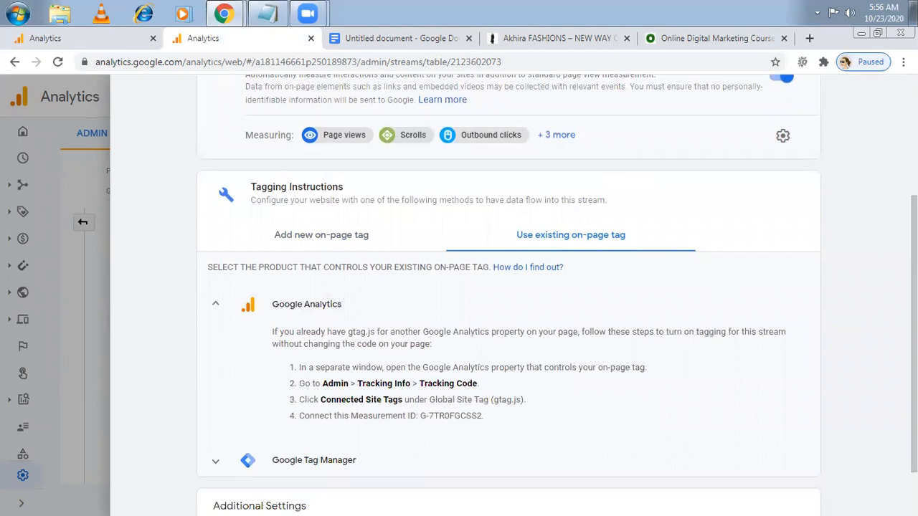
scroll(509, 302, "up", 4)
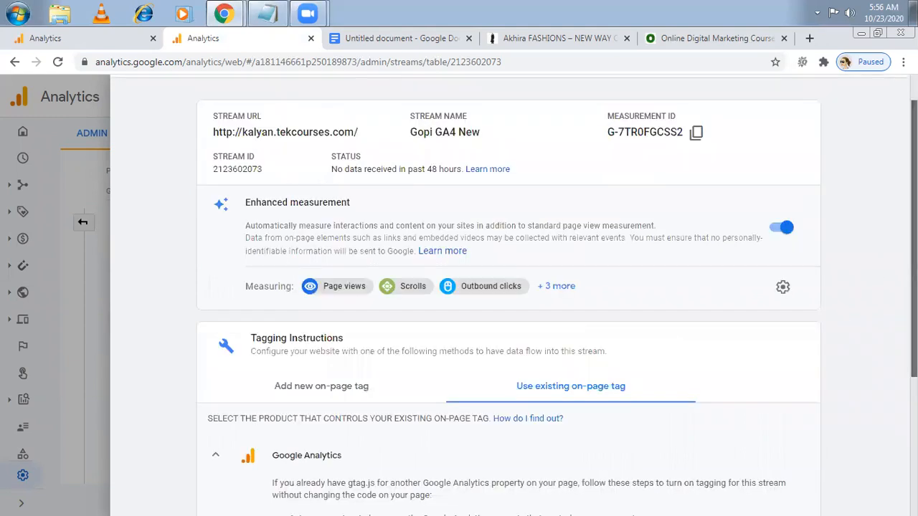
scroll(509, 302, "up", 1)
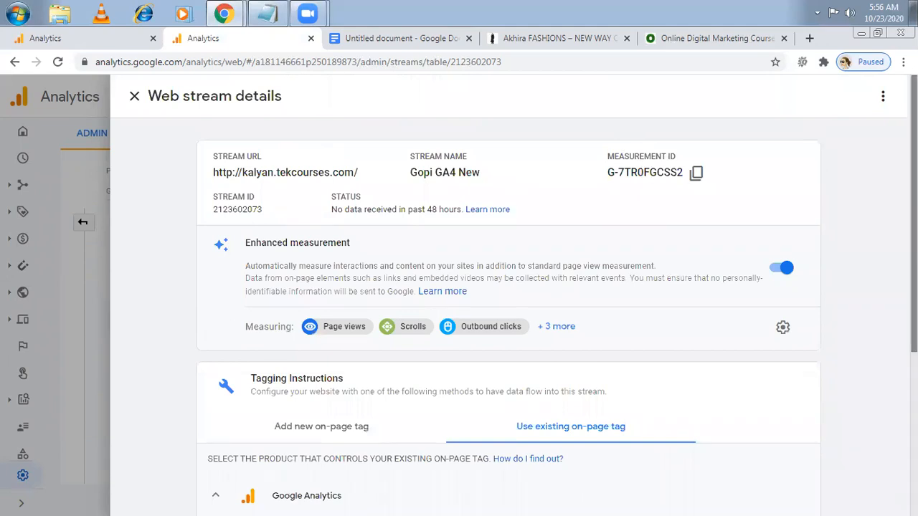
- Copy the new stream's measurement ID from the existing on-page tag instructions
scroll(488, 344, "down", 3)
scroll(494, 341, "down", 1)
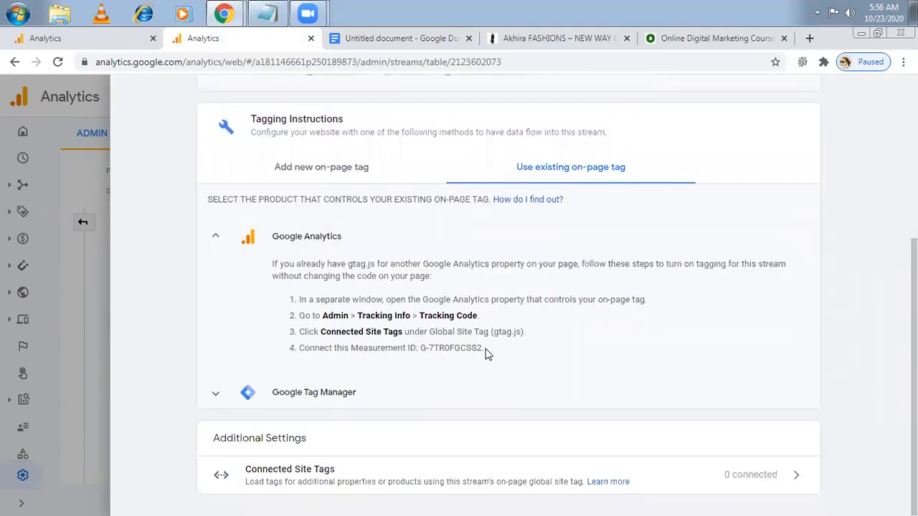
left_click_drag(472, 348, 422, 350)
key("ctrl+c")
left_click(482, 348)
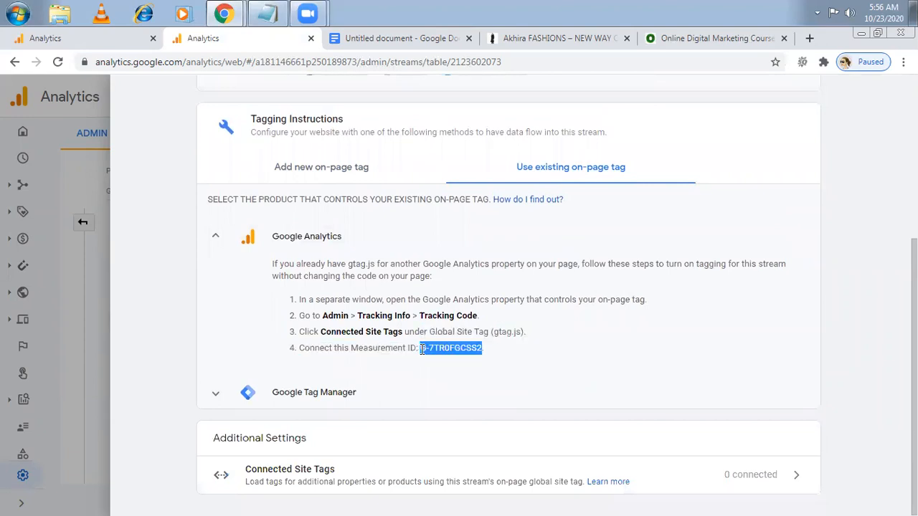
- Open the Connected Site Tags settings under the Universal Analytics property's tracking code
left_click(53, 42)
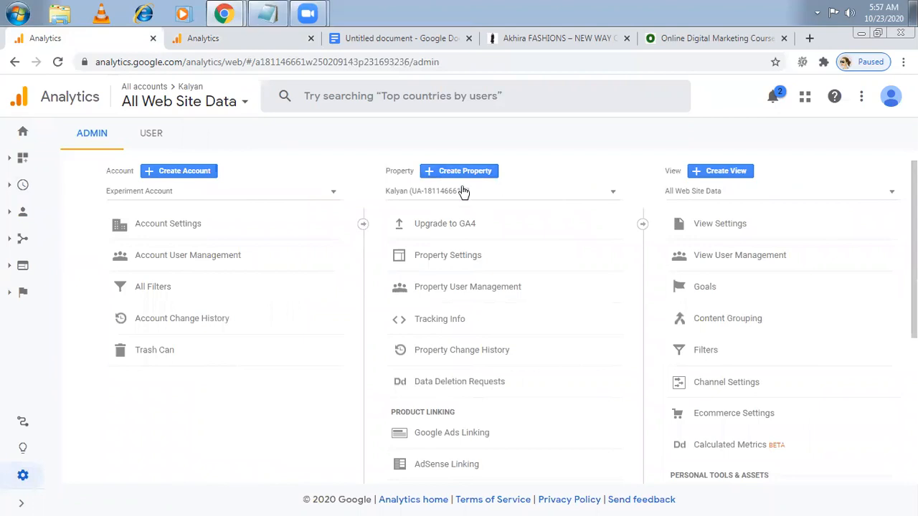
left_click(443, 324)
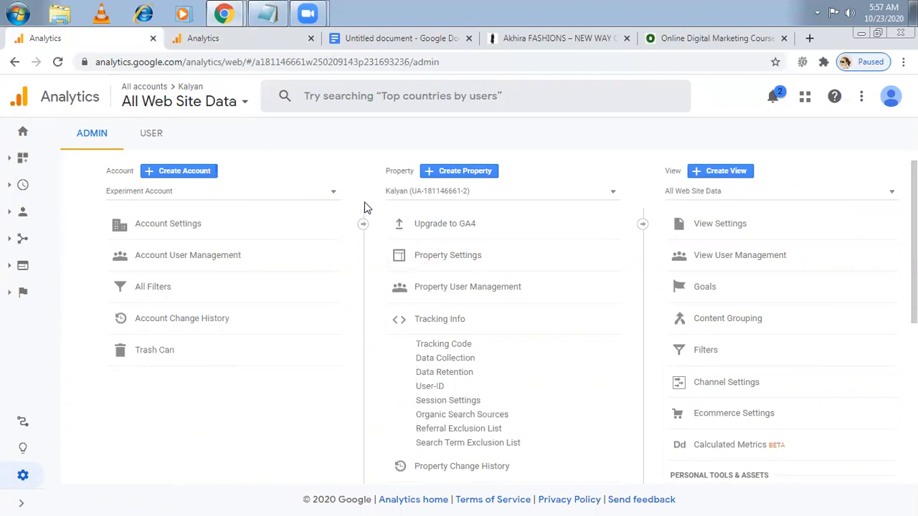
left_click(459, 346)
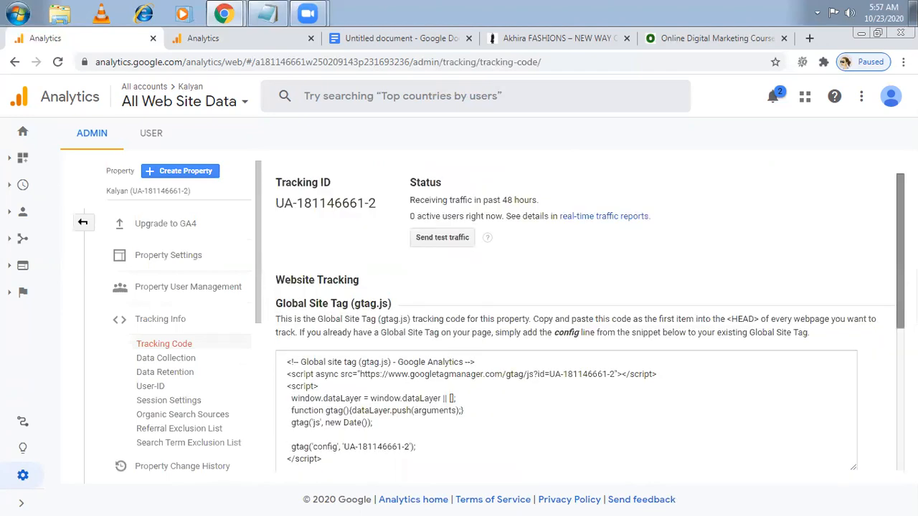
scroll(893, 273, "down", 3)
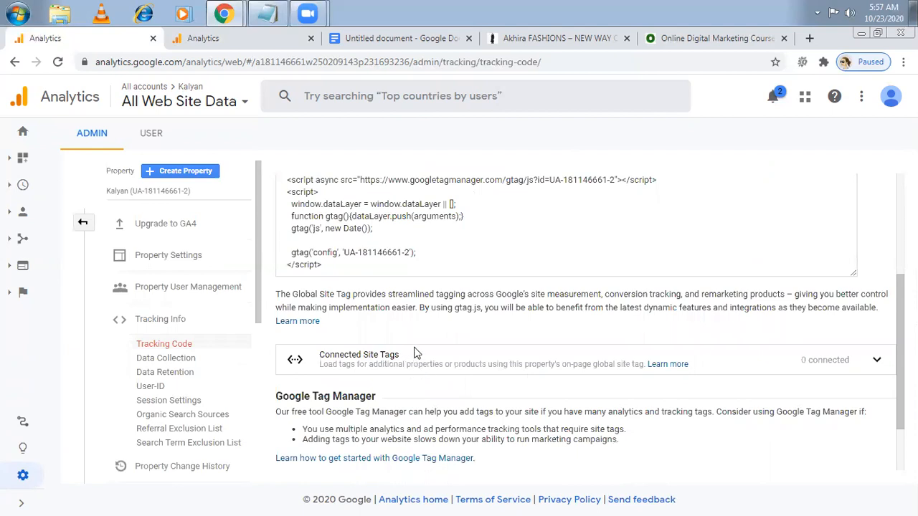
left_click(514, 362)
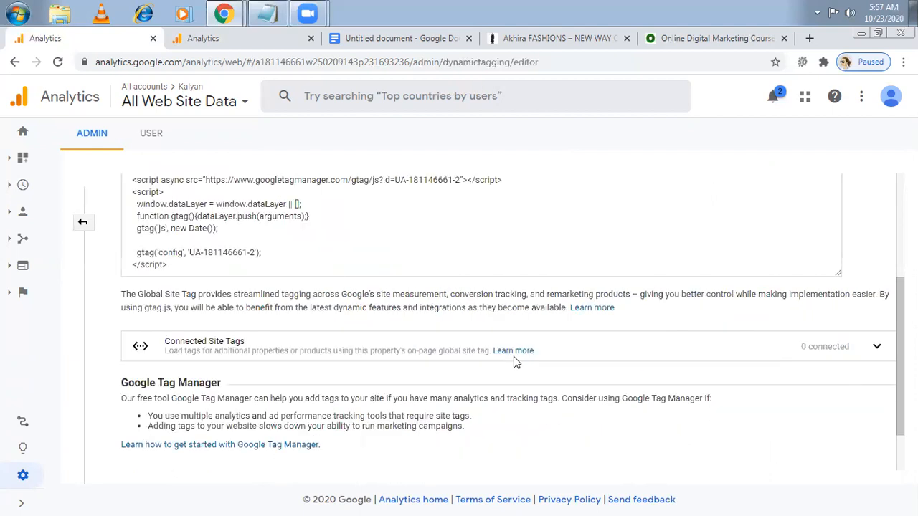
left_click(514, 358)
- Connect the copied GA4 measurement ID as a site tag, leaving the nickname blank
left_click(262, 329)
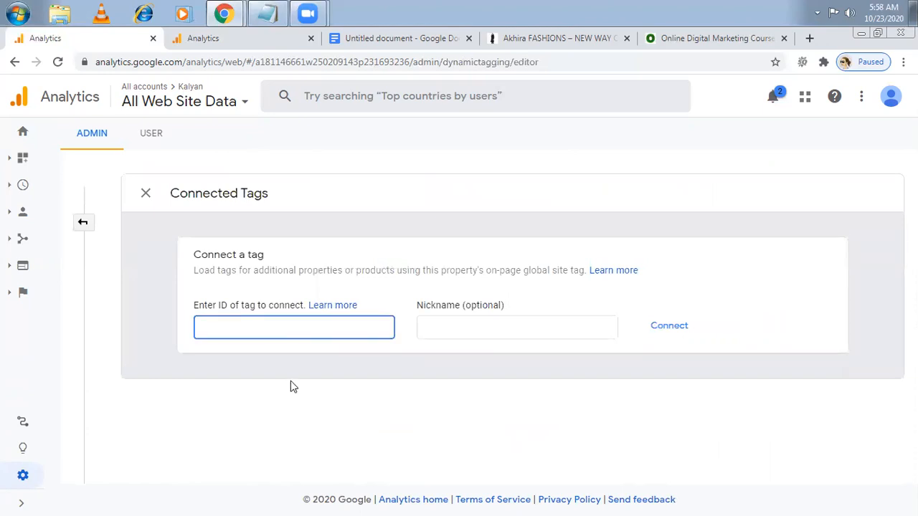
key("ctrl+v")
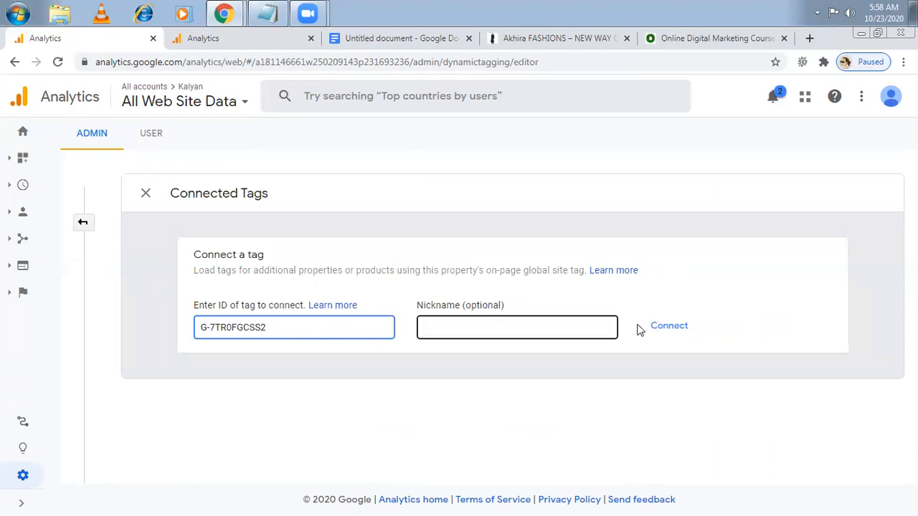
left_click(678, 330)
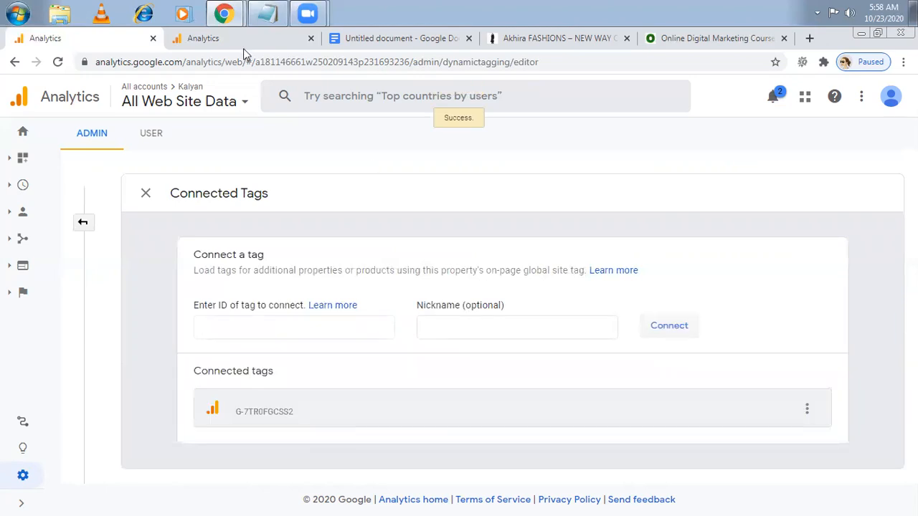
- Check the GA4 stream's tagging instructions against the Universal Analytics property's list of connected tags
left_click(220, 43)
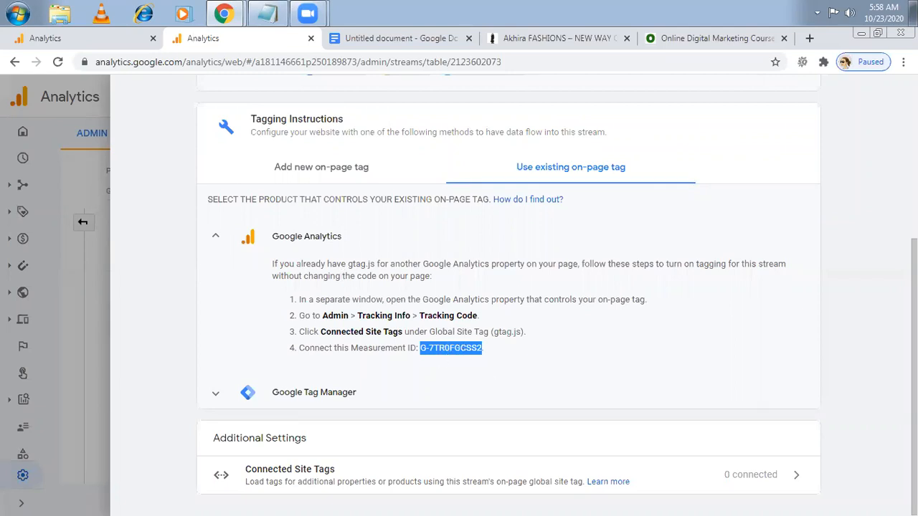
left_click(91, 41)
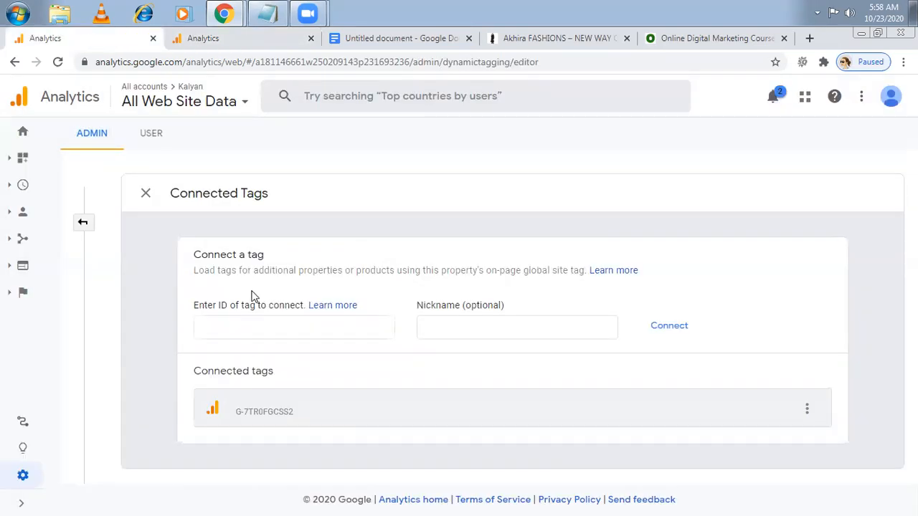
left_click(290, 327)
left_click(298, 353)
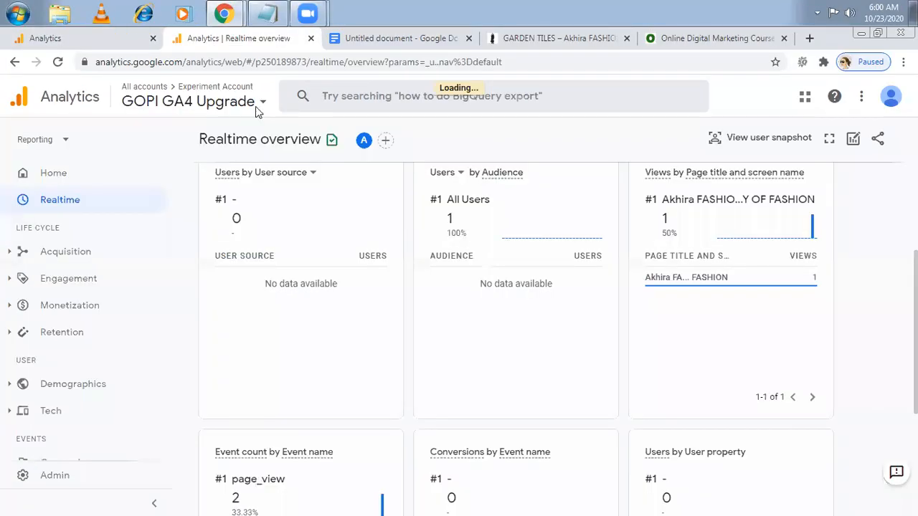
- Compare the realtime overviews of the Universal Analytics property and the GOPI GA4 Upgrade property
left_click(71, 43)
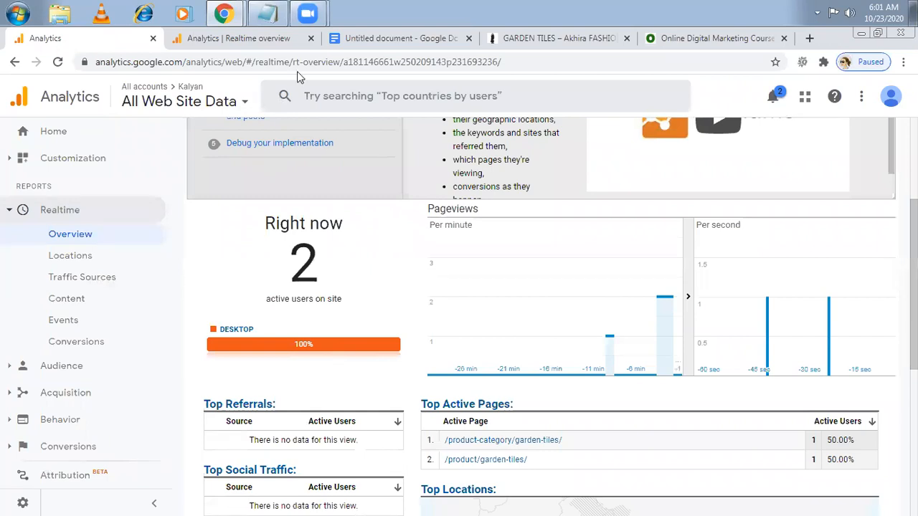
left_click(271, 45)
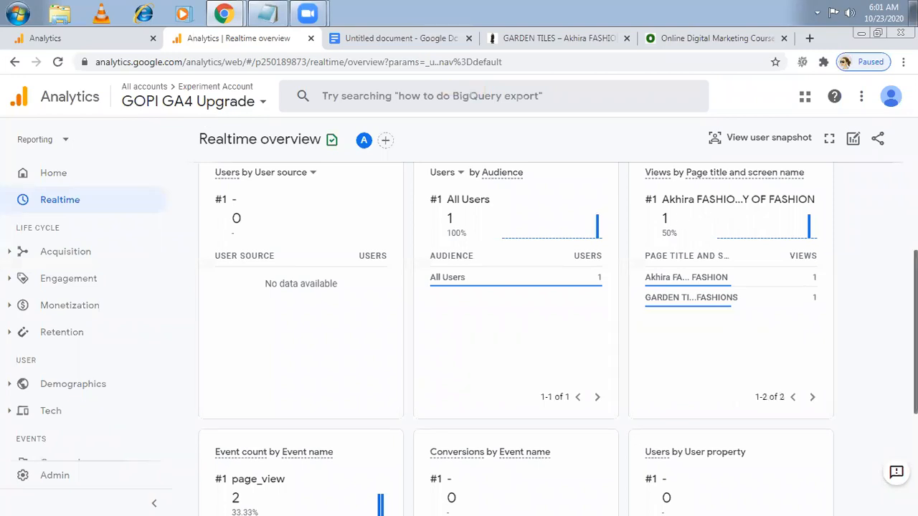
scroll(516, 337, "up", 2)
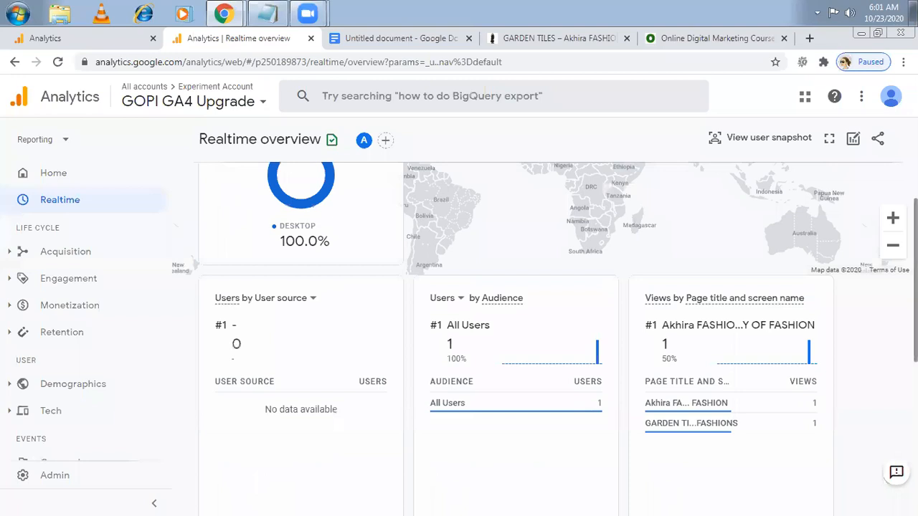
scroll(517, 337, "up", 2)
scroll(516, 337, "up", 1)
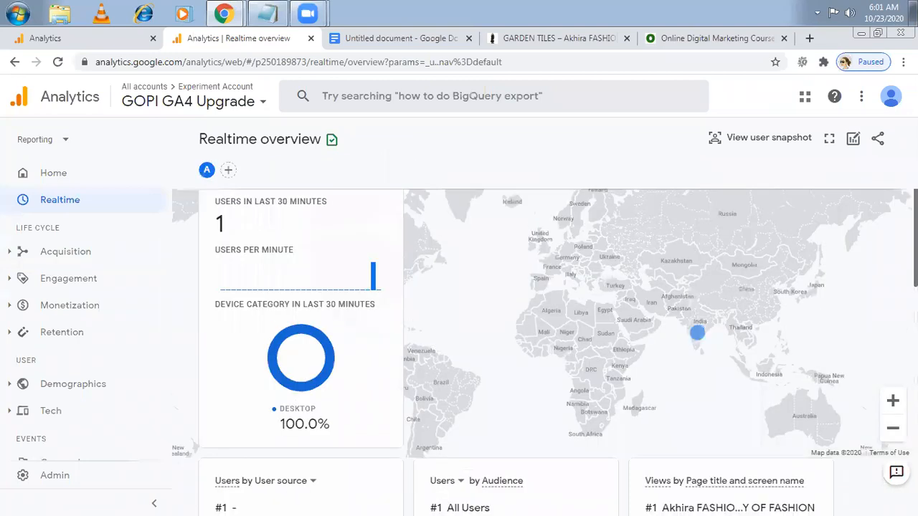
scroll(516, 337, "up", 1)
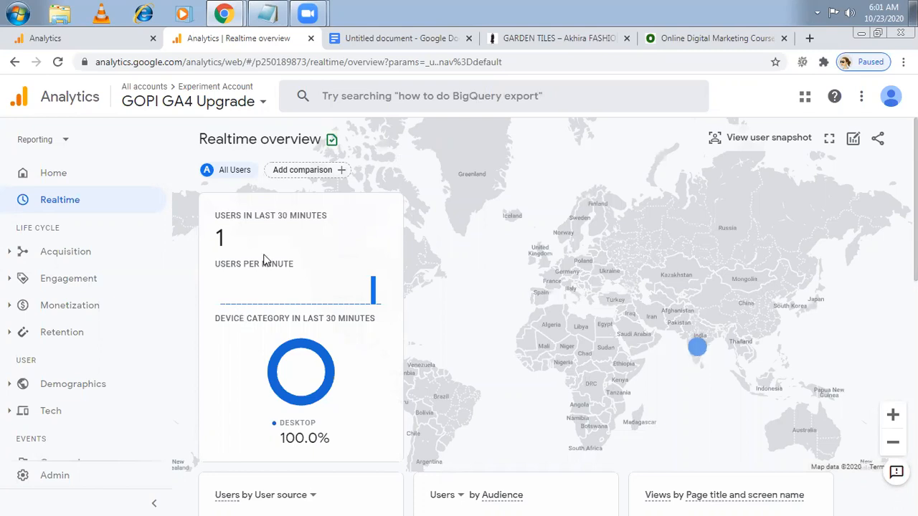
- Return to the Universal Analytics property's admin page and highlight each of the three setup scenarios in Notepad in turn
left_click(84, 42)
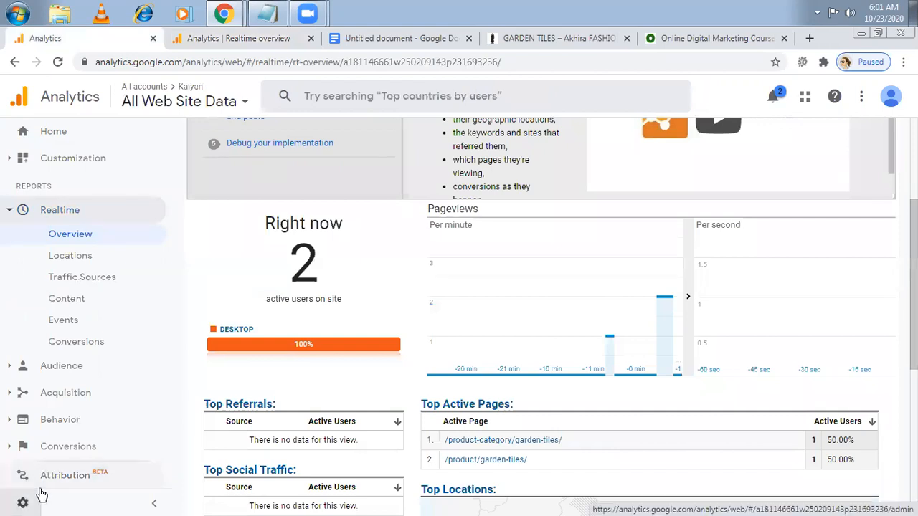
left_click(42, 495)
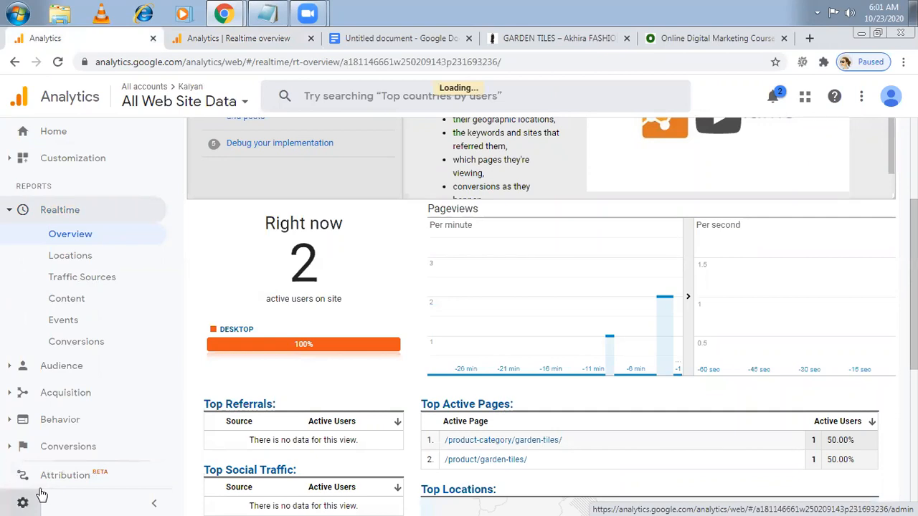
left_click(267, 10)
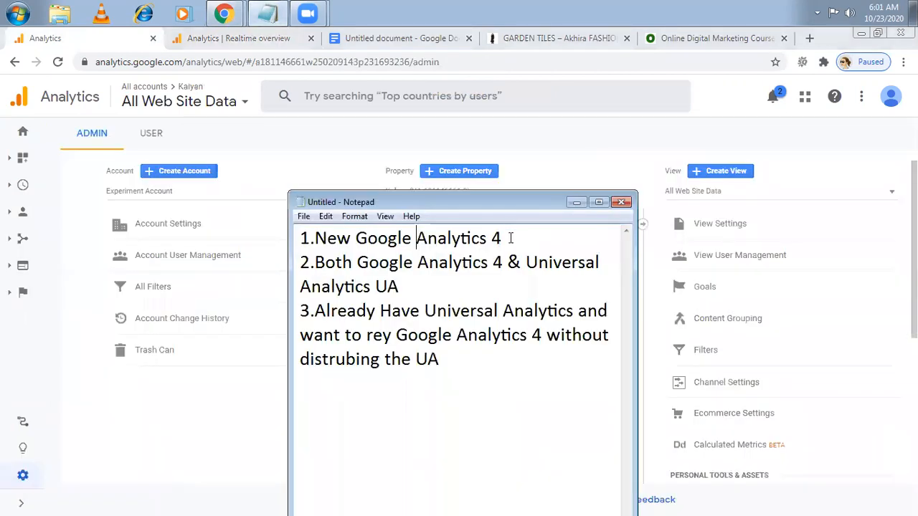
left_click(502, 238)
left_click_drag(502, 238, 305, 240)
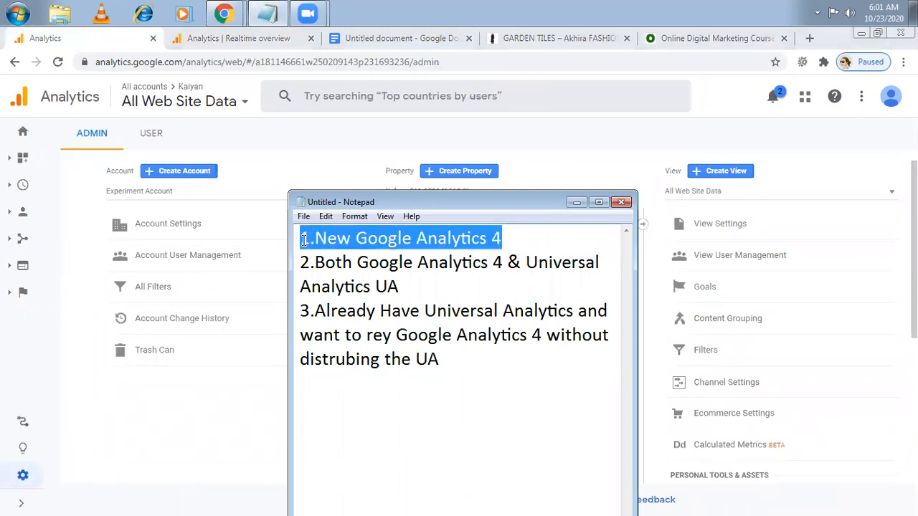
left_click_drag(427, 288, 311, 253)
key("shift+Left")
key("shift+Left")
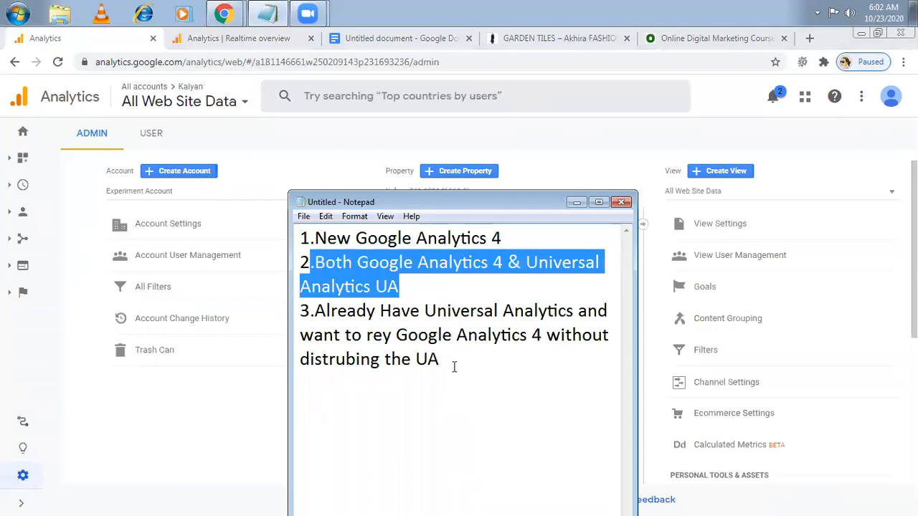
left_click(454, 368)
left_click(337, 356, "shift")
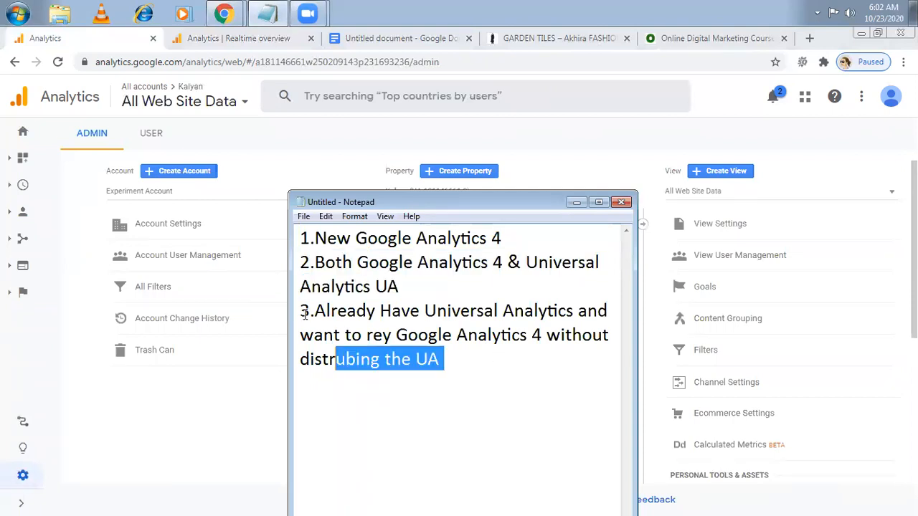
left_click(296, 307, "shift")
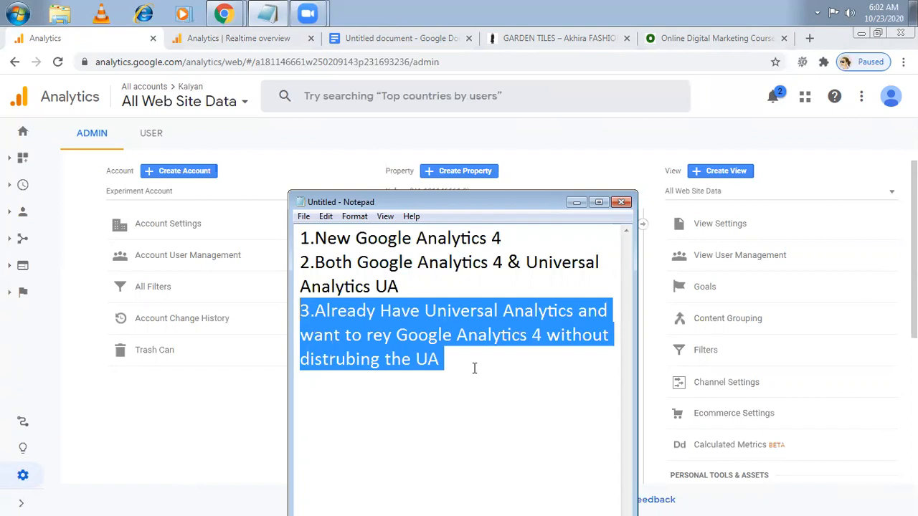
- Switch to the Google Docs document and review its heading Introducing Google Analytics 4 Properties (GA4.)
left_click(362, 35)
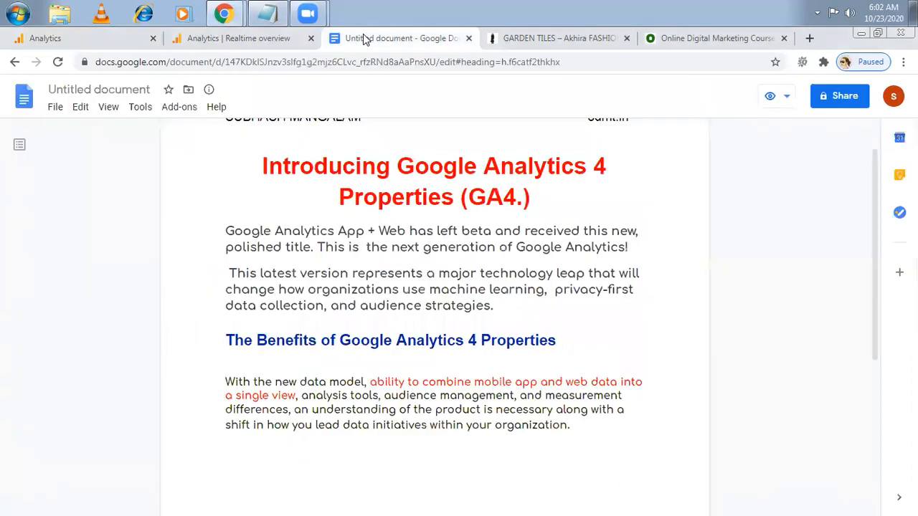
double_click(600, 185)
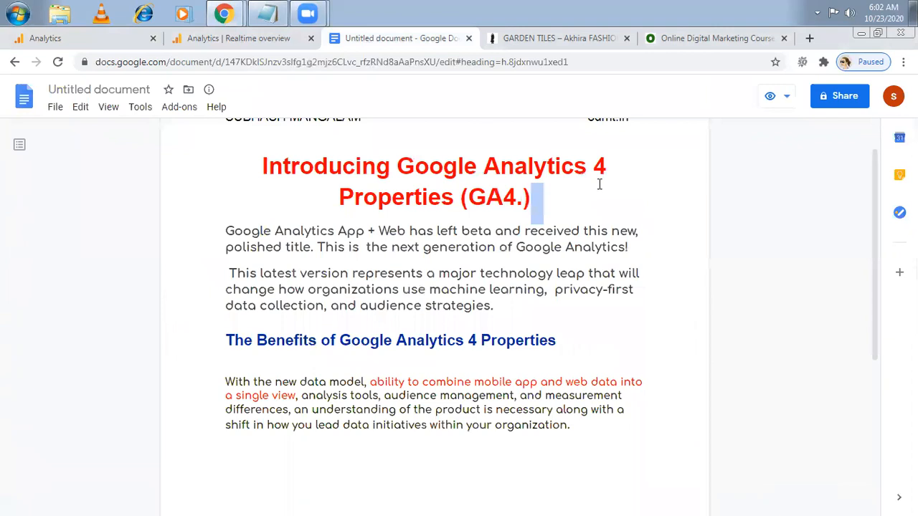